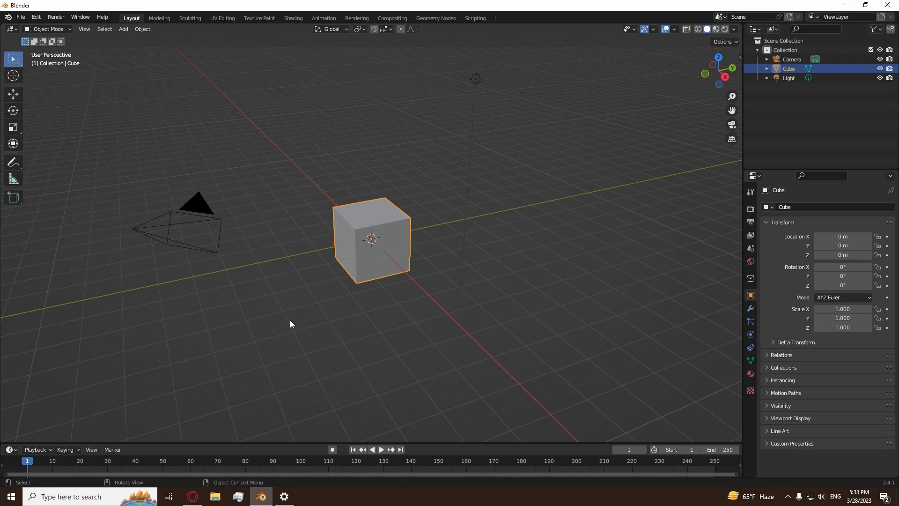
Step: Delete all the default scene objects and add a new cube mesh
{"action": "key", "text": "a"}
{"action": "key", "text": "x"}
{"action": "left_click", "coordinate": [290, 323]}
{"action": "key", "text": "shift+a"}
{"action": "mouse_move", "coordinate": [278, 295]}
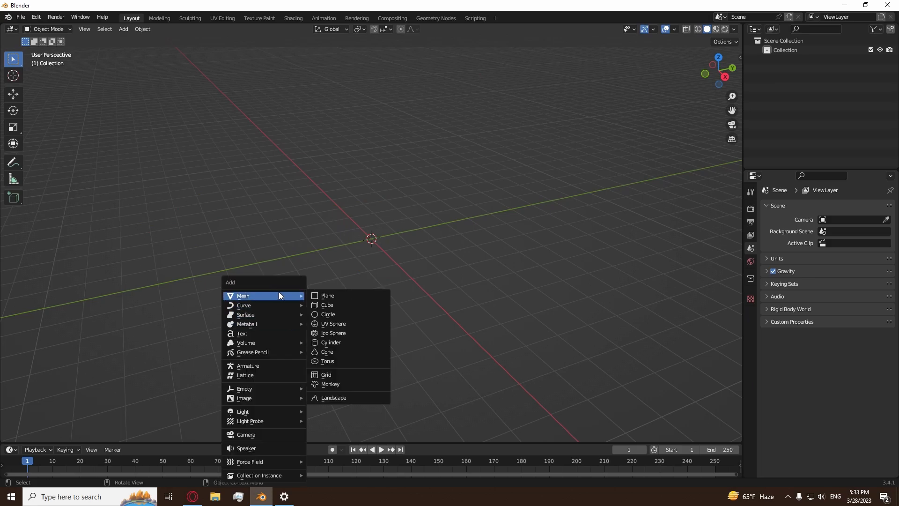
{"action": "left_click", "coordinate": [327, 305]}
Step: Move the cube 1 m up along Z and set its origin to the 3D cursor
{"action": "middle_click_drag", "start_coordinate": [553, 275], "coordinate": [468, 243]}
{"action": "type", "text": "gz"}
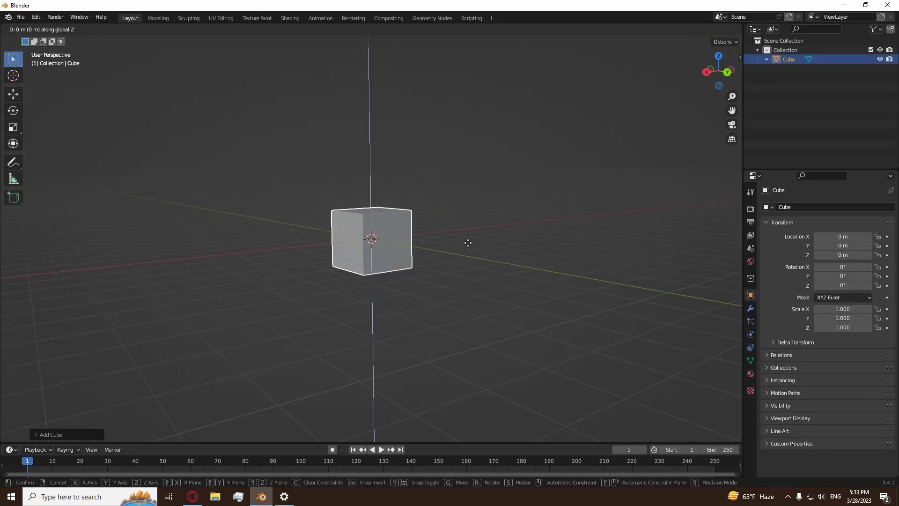
{"action": "type", "text": "1"}
{"action": "key", "text": "Return"}
{"action": "right_click", "coordinate": [468, 242]}
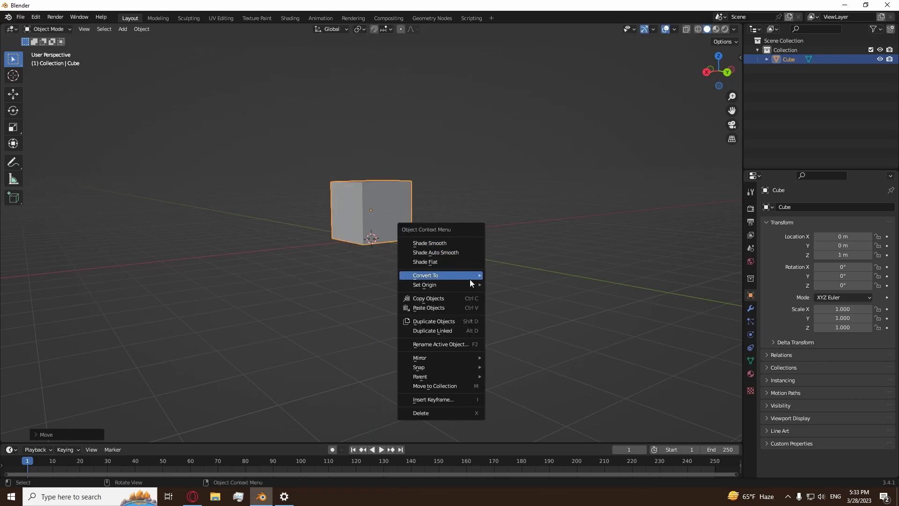
{"action": "mouse_move", "coordinate": [470, 283]}
{"action": "left_click", "coordinate": [522, 305]}
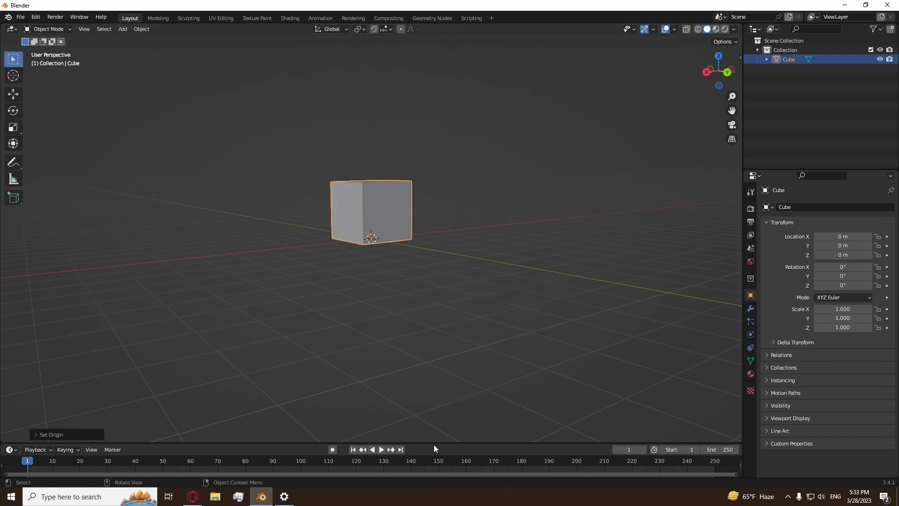
Step: Enlarge the timeline area, switch it to the Geometry Node Editor, and create a new node tree for the cube
{"action": "left_click_drag", "start_coordinate": [434, 443], "coordinate": [441, 259]}
{"action": "left_click", "coordinate": [10, 265]}
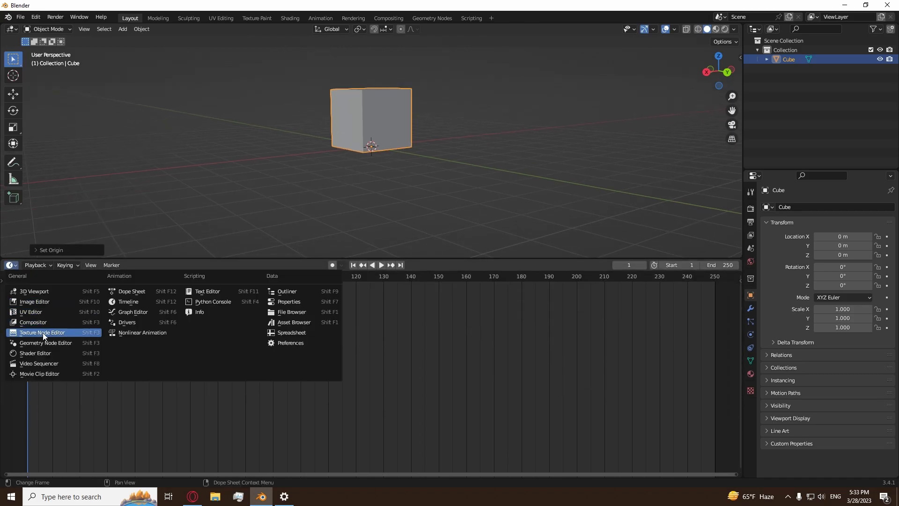
{"action": "left_click", "coordinate": [44, 346]}
{"action": "left_click", "coordinate": [379, 268]}
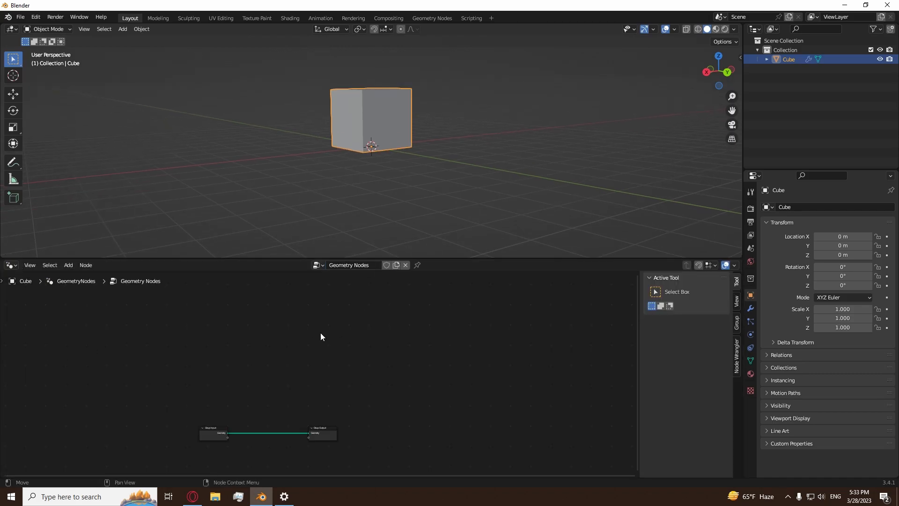
Step: Spread the Group Input and Group Output nodes apart and enable node snapping
{"action": "left_click_drag", "start_coordinate": [315, 379], "coordinate": [96, 378]}
{"action": "left_click", "coordinate": [699, 265]}
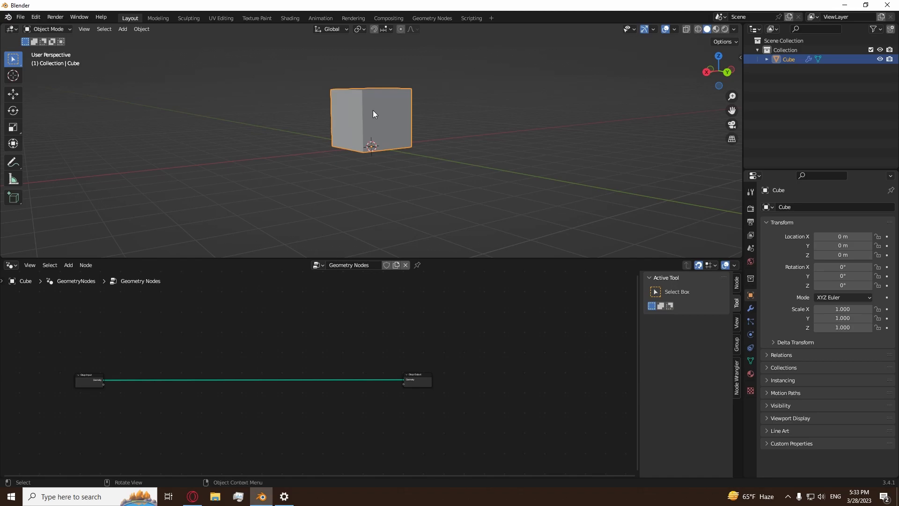
Step: Insert a Mesh to Volume node on the link between Group Input and Group Output
{"action": "middle_click_drag", "start_coordinate": [373, 122], "coordinate": [346, 197]}
{"action": "middle_click_drag", "start_coordinate": [150, 370], "coordinate": [315, 341]}
{"action": "scroll", "coordinate": [253, 359], "scroll_direction": "up", "scroll_amount": 3}
{"action": "scroll", "coordinate": [305, 347], "scroll_direction": "up", "scroll_amount": 1}
{"action": "key", "text": "shift+a"}
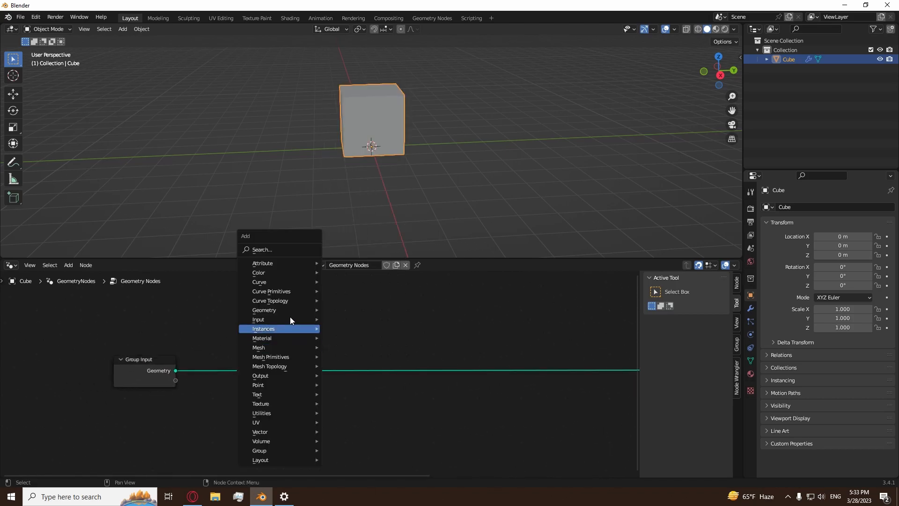
{"action": "mouse_move", "coordinate": [280, 281]}
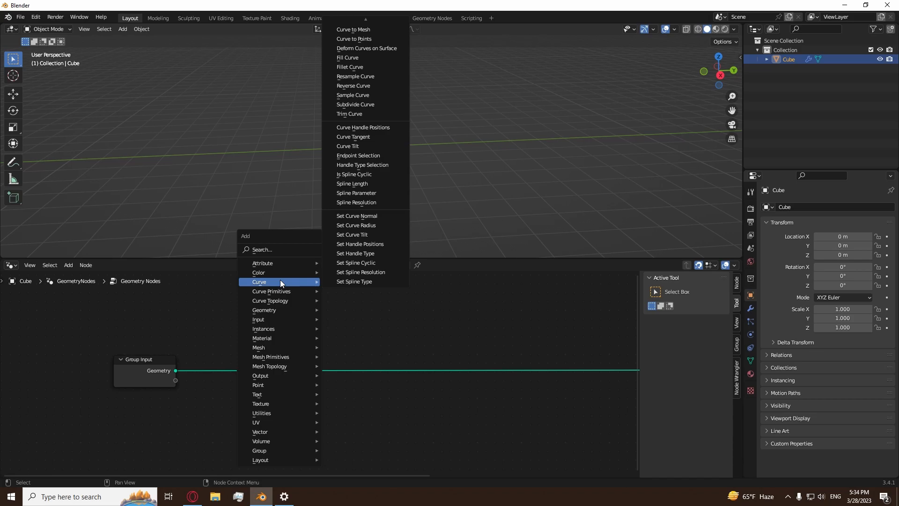
{"action": "mouse_move", "coordinate": [284, 347]}
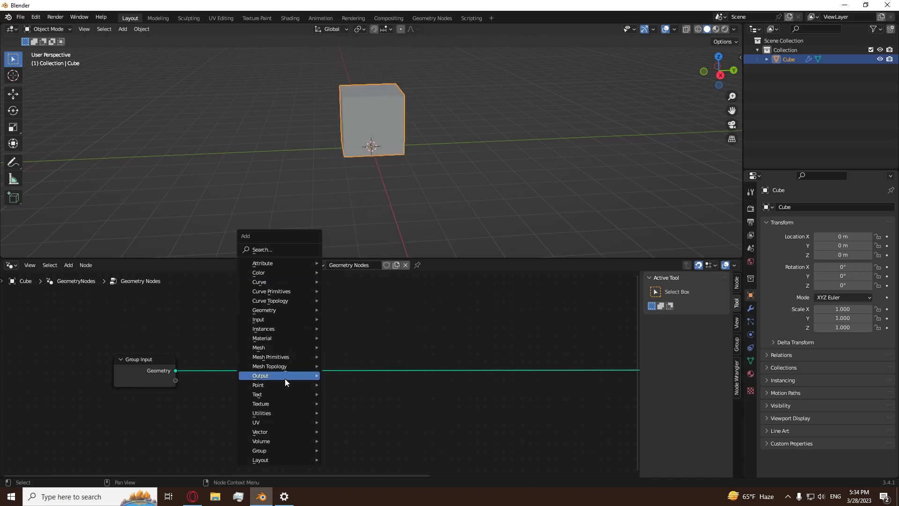
{"action": "mouse_move", "coordinate": [284, 384]}
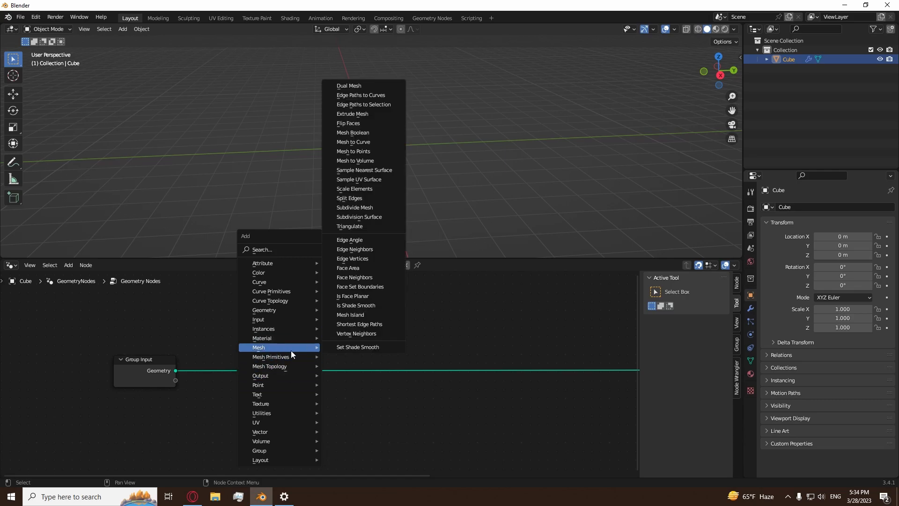
{"action": "left_click", "coordinate": [357, 160]}
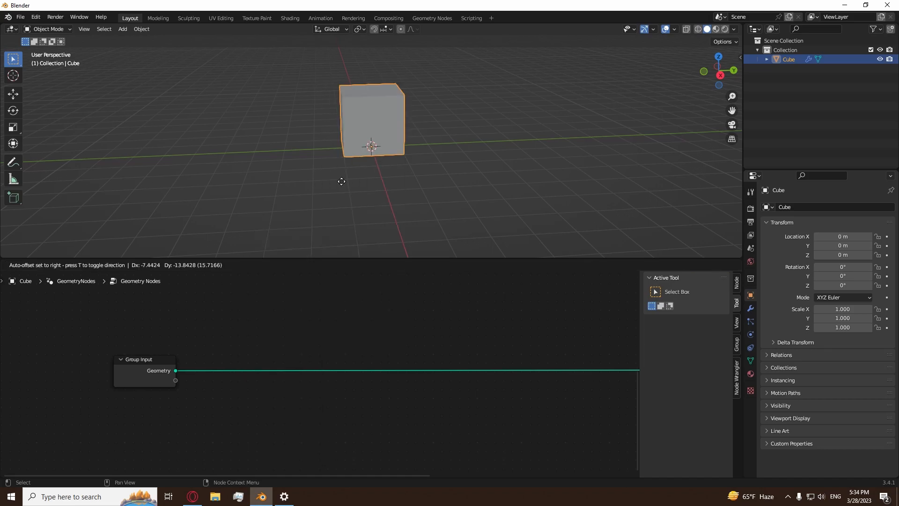
{"action": "left_click", "coordinate": [234, 366]}
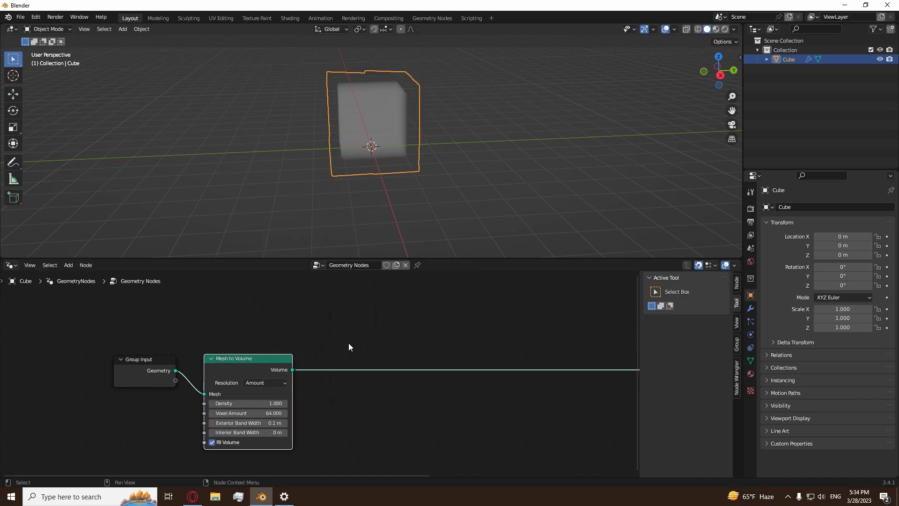
Step: Insert a Distribute Points in Volume node after Mesh to Volume and raise its density to about 122.6
{"action": "key", "text": "shift+a"}
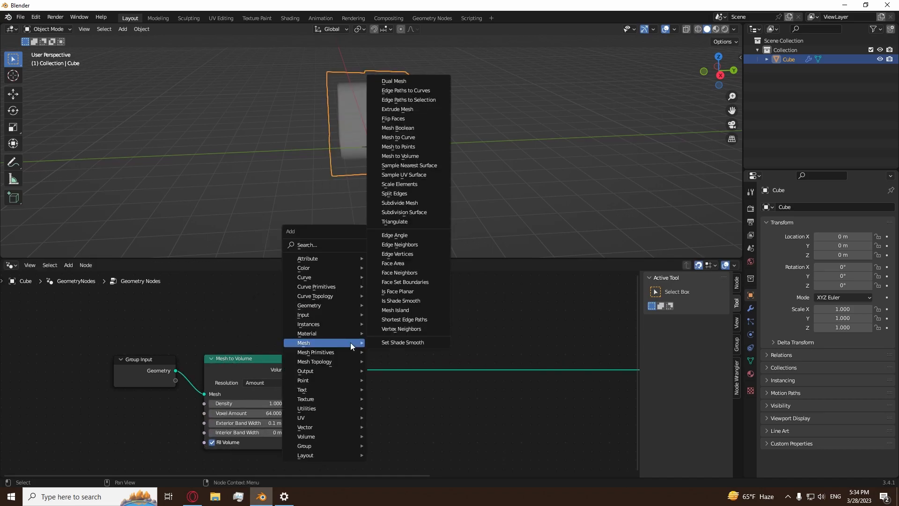
{"action": "mouse_move", "coordinate": [329, 307]}
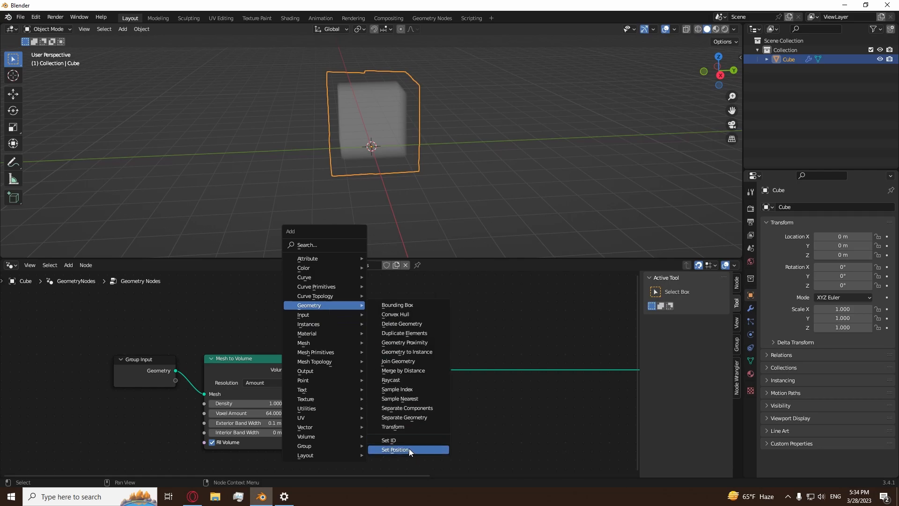
{"action": "mouse_move", "coordinate": [326, 379]}
{"action": "left_click", "coordinate": [396, 381]}
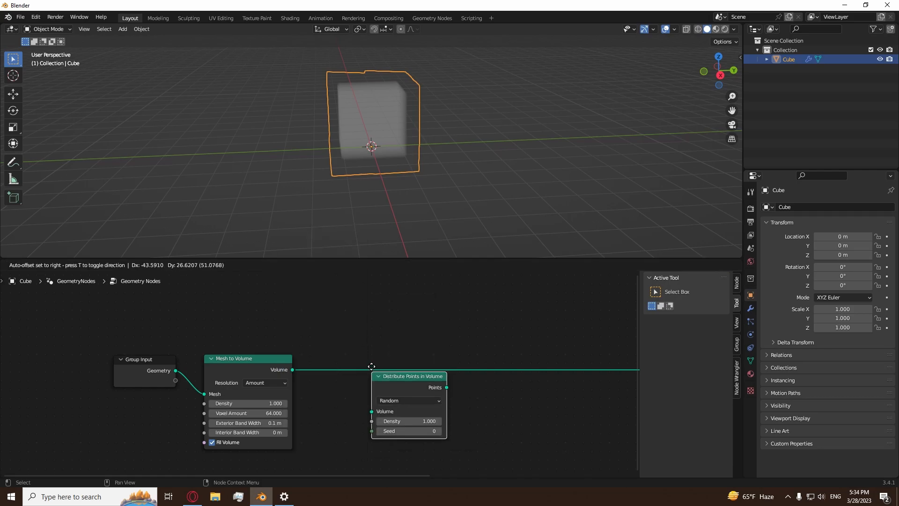
{"action": "left_click", "coordinate": [329, 362]}
{"action": "left_click_drag", "start_coordinate": [367, 406], "coordinate": [423, 406]}
{"action": "middle_click_drag", "start_coordinate": [449, 109], "coordinate": [458, 152]}
{"action": "left_click", "coordinate": [473, 153]}
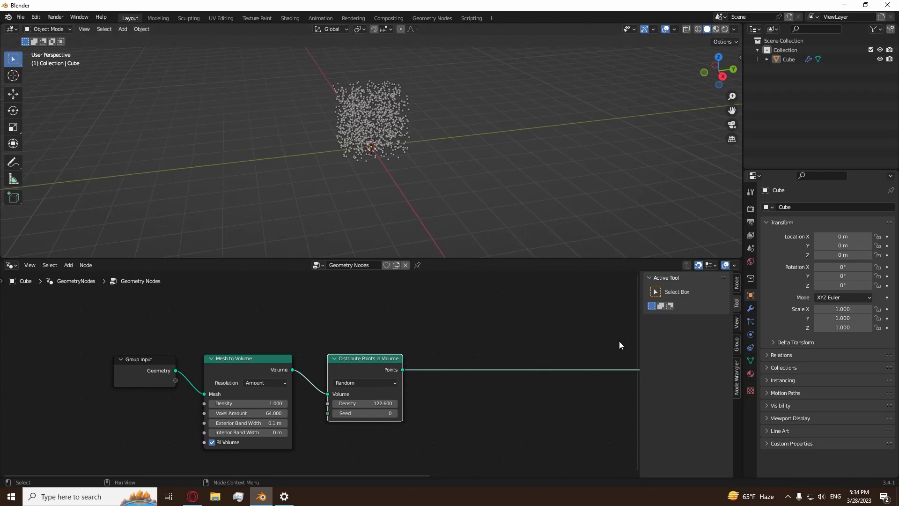
Step: Move the Mesh to Volume and Distribute Points in Volume nodes together slightly below the group nodes
{"action": "scroll", "coordinate": [425, 400], "scroll_direction": "down", "scroll_amount": 2}
{"action": "middle_click_drag", "start_coordinate": [425, 398], "coordinate": [377, 369]}
{"action": "left_click_drag", "start_coordinate": [360, 348], "coordinate": [209, 366]}
{"action": "key", "text": "g"}
{"action": "left_click", "coordinate": [433, 405]}
{"action": "left_click", "coordinate": [427, 388]}
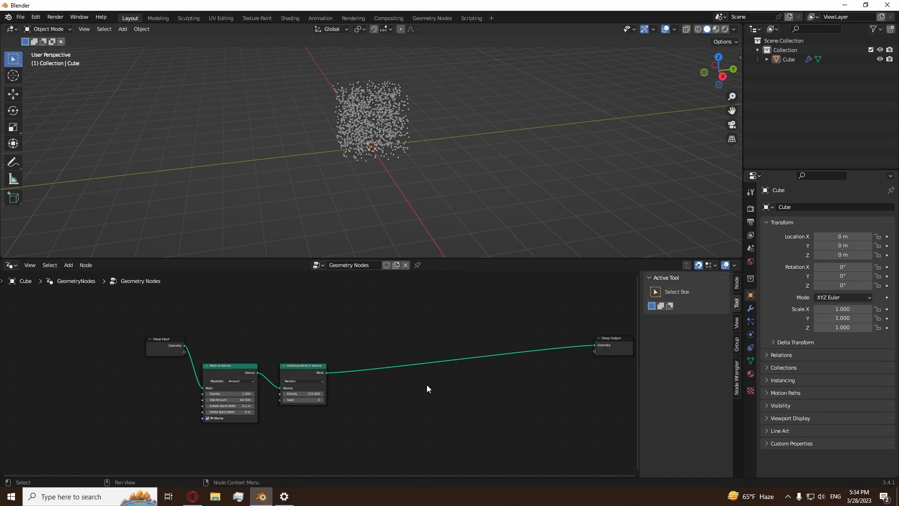
Step: Insert a Set Position node between Distribute Points in Volume and Group Output
{"action": "key", "text": "shift+a"}
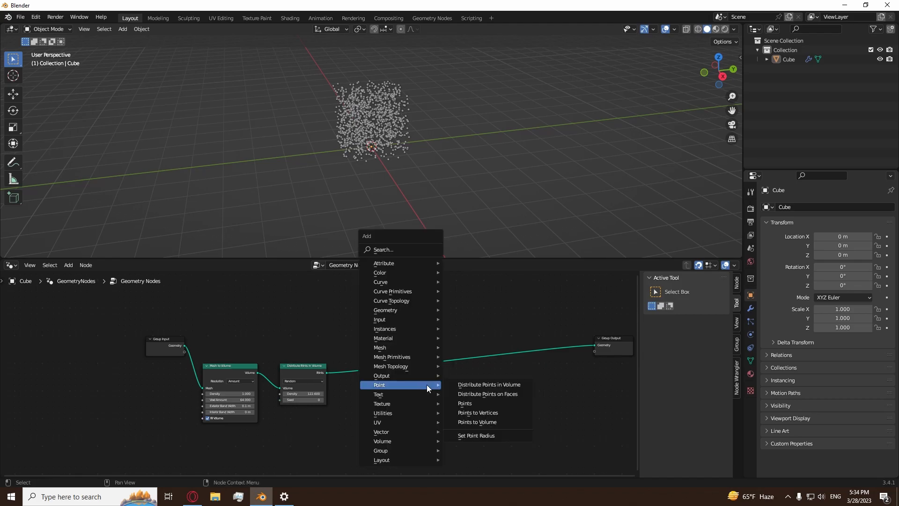
{"action": "mouse_move", "coordinate": [402, 315]}
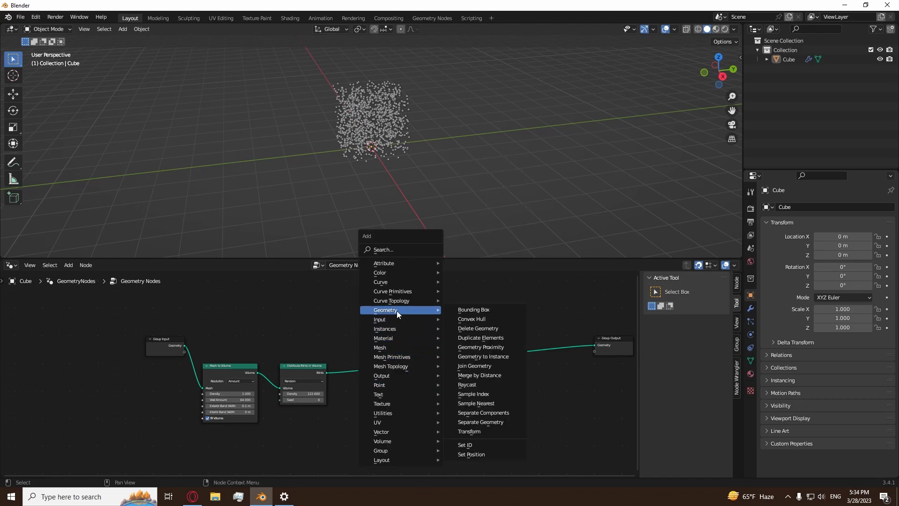
{"action": "left_click", "coordinate": [497, 454]}
{"action": "left_click", "coordinate": [437, 363]}
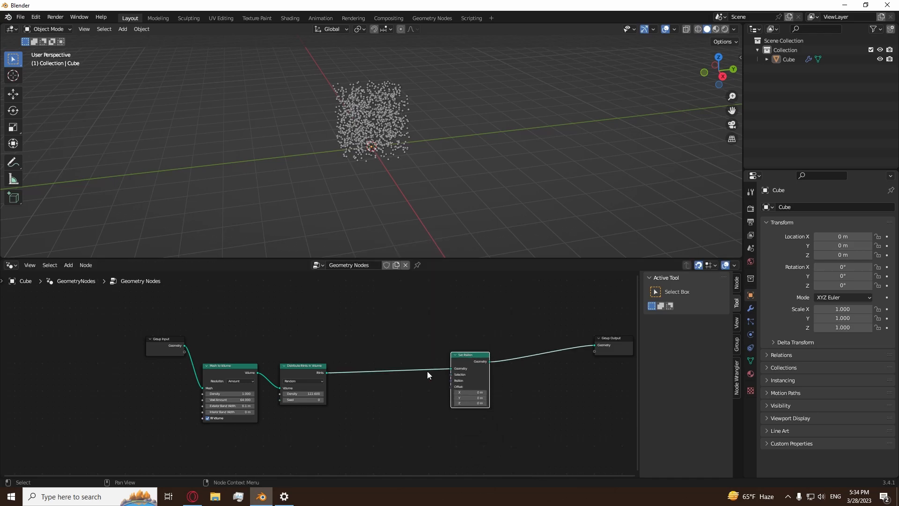
Step: Add a Position input node and connect it to the Position input of the Set Position node
{"action": "scroll", "coordinate": [394, 406], "scroll_direction": "up", "scroll_amount": 3}
{"action": "key", "text": "shift+a"}
{"action": "mouse_move", "coordinate": [385, 392]}
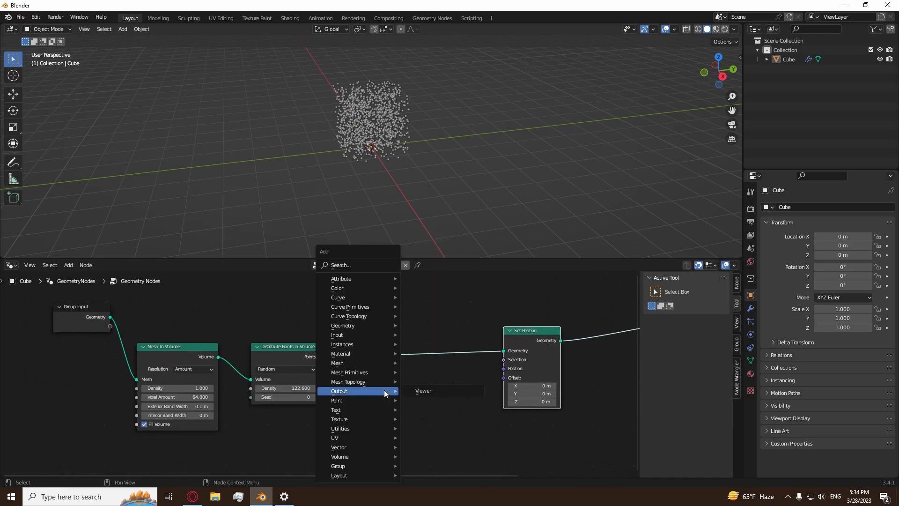
{"action": "mouse_move", "coordinate": [339, 335]}
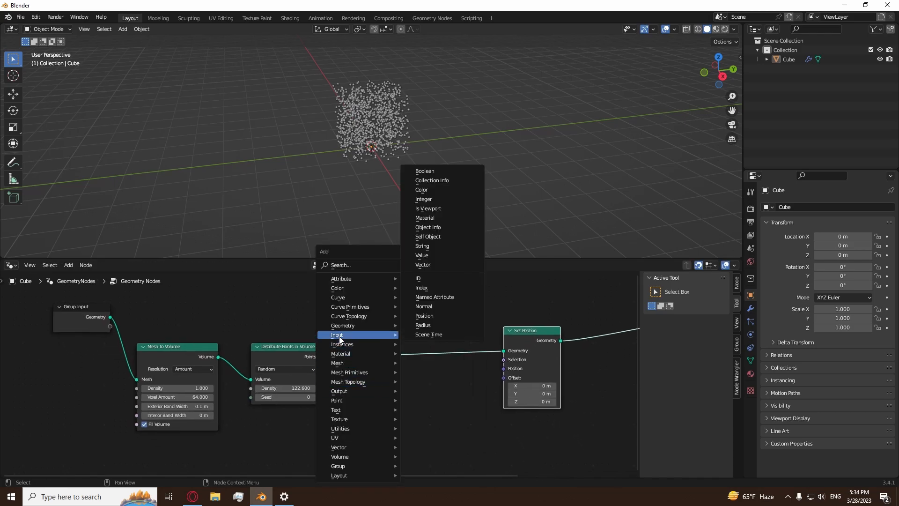
{"action": "left_click", "coordinate": [424, 315]}
{"action": "left_click", "coordinate": [281, 427]}
{"action": "left_click_drag", "start_coordinate": [284, 430], "coordinate": [504, 369]}
Step: Insert a Vector Math node set to Add on the link between the Position and Set Position nodes
{"action": "key", "text": "shift+a"}
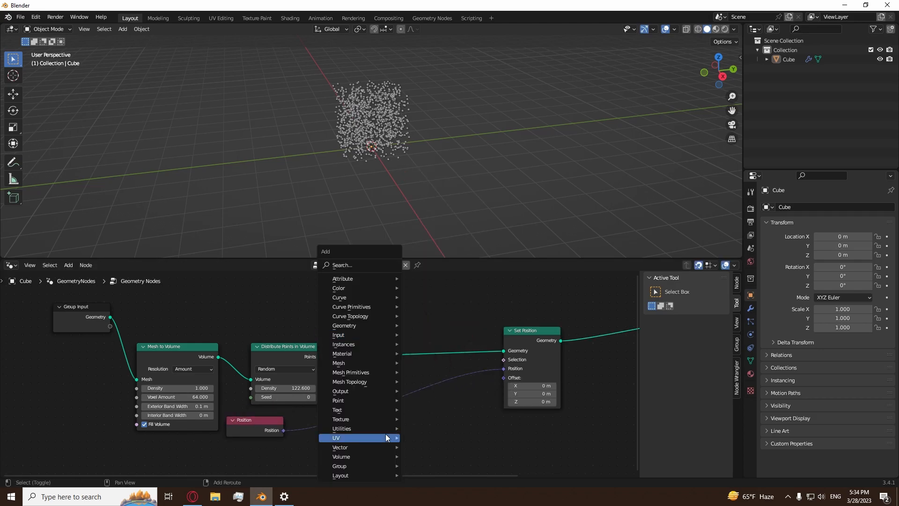
{"action": "mouse_move", "coordinate": [363, 448]}
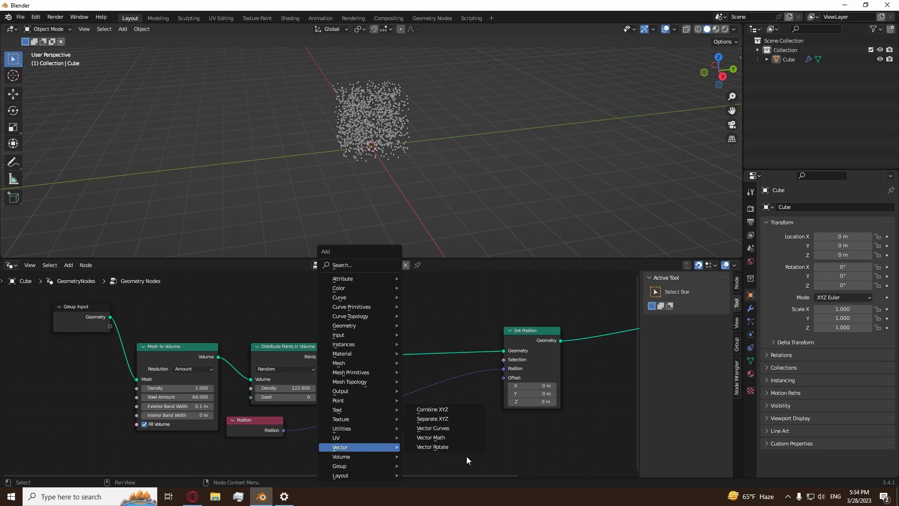
{"action": "left_click", "coordinate": [446, 437]}
{"action": "left_click", "coordinate": [342, 409]}
{"action": "mouse_move", "coordinate": [335, 431]}
{"action": "left_mouse_down"}
{"action": "mouse_move", "coordinate": [370, 431]}
{"action": "mouse_move", "coordinate": [330, 431]}
{"action": "left_mouse_up"}
{"action": "key", "text": "ctrl+z"}
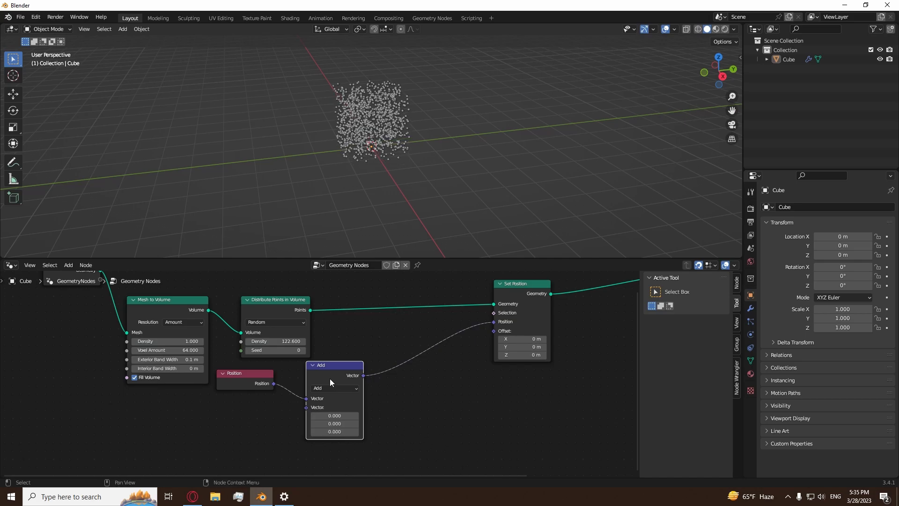
Step: Try driving the Set Position node's Offset with a duplicate of the Add node, and delete that duplicate
{"action": "key", "text": "shift+d"}
{"action": "left_click", "coordinate": [436, 408]}
{"action": "left_click_drag", "start_coordinate": [477, 408], "coordinate": [494, 330]}
{"action": "scroll", "coordinate": [484, 352], "scroll_direction": "up", "scroll_amount": 2}
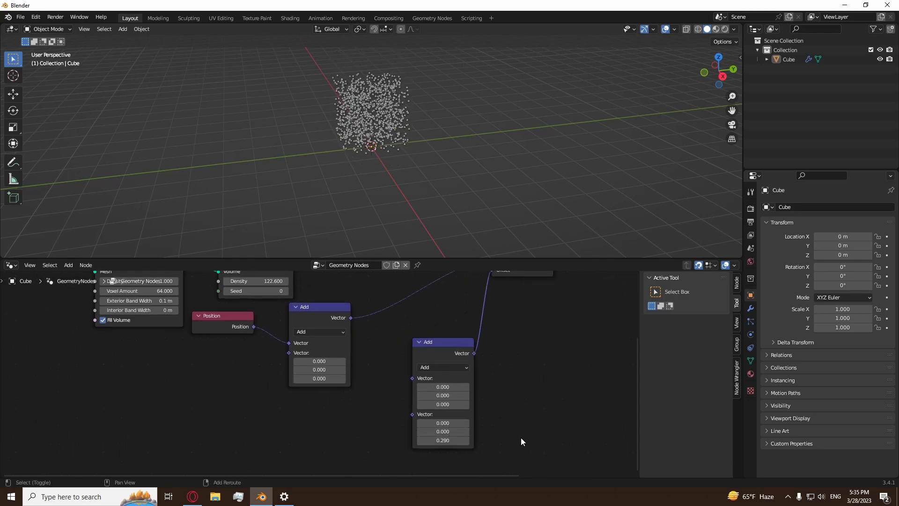
{"action": "left_click", "coordinate": [422, 341]}
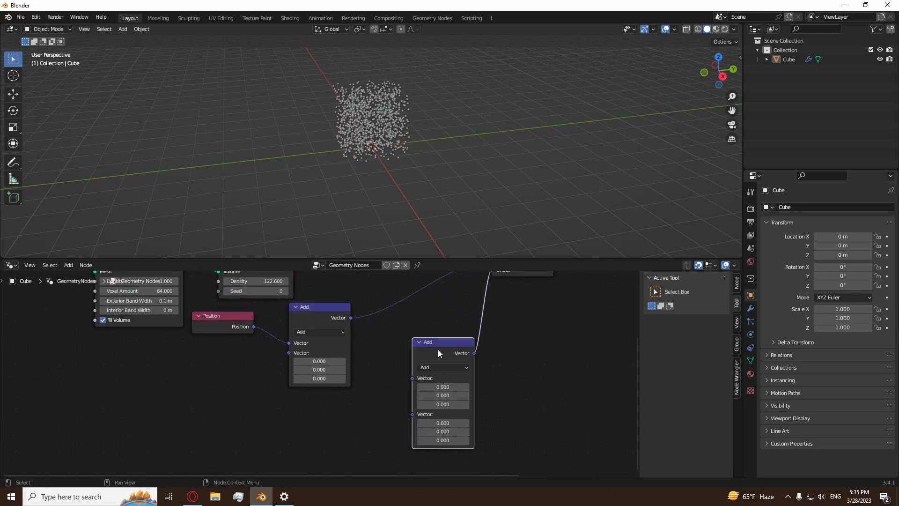
{"action": "key", "text": "x"}
Step: Reposition the Add and Position nodes side by side beneath the Distribute Points in Volume node
{"action": "middle_click_drag", "start_coordinate": [310, 315], "coordinate": [367, 367]}
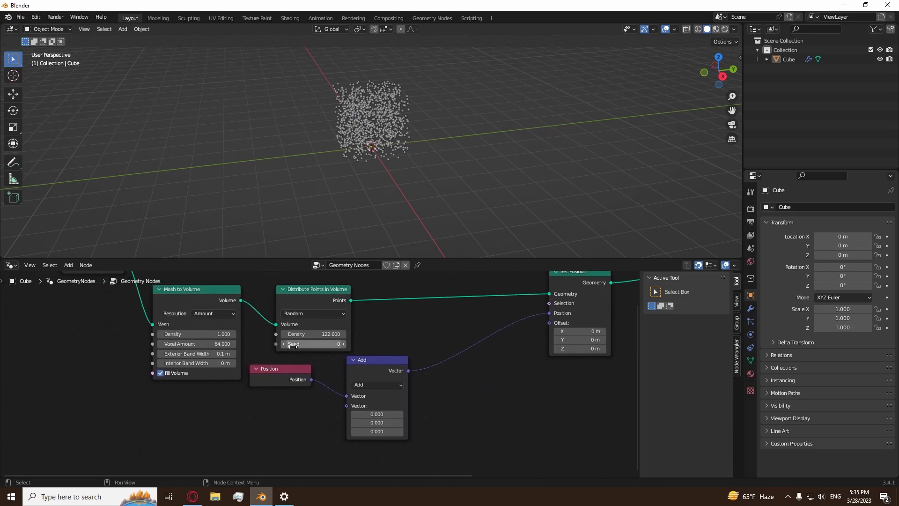
{"action": "left_click_drag", "start_coordinate": [368, 371], "coordinate": [359, 379]}
{"action": "left_click_drag", "start_coordinate": [293, 373], "coordinate": [309, 373]}
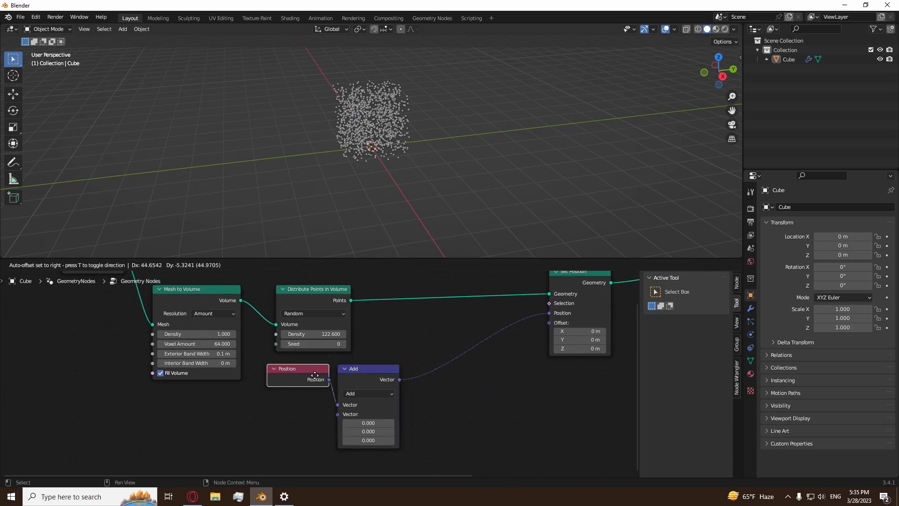
Step: Duplicate the Add node and insert the copy between the first Add node and Set Position
{"action": "left_click", "coordinate": [366, 370]}
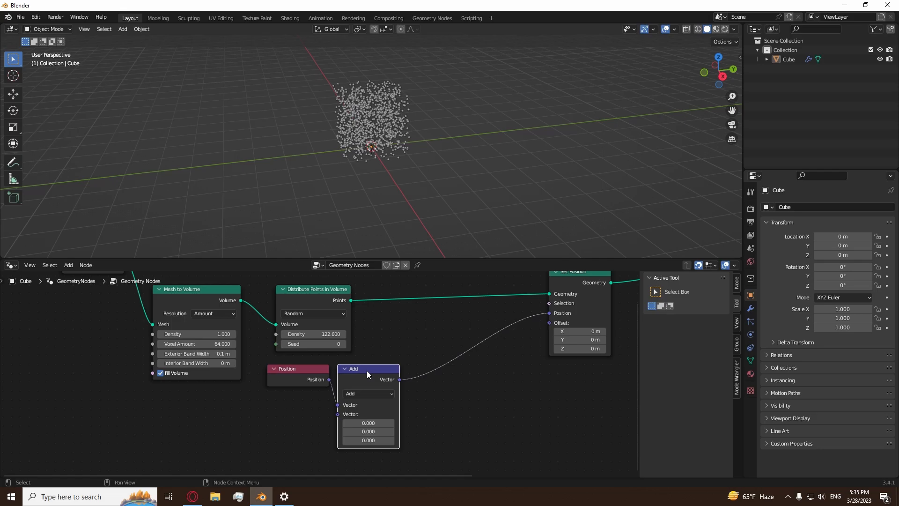
{"action": "key", "text": "shift+d"}
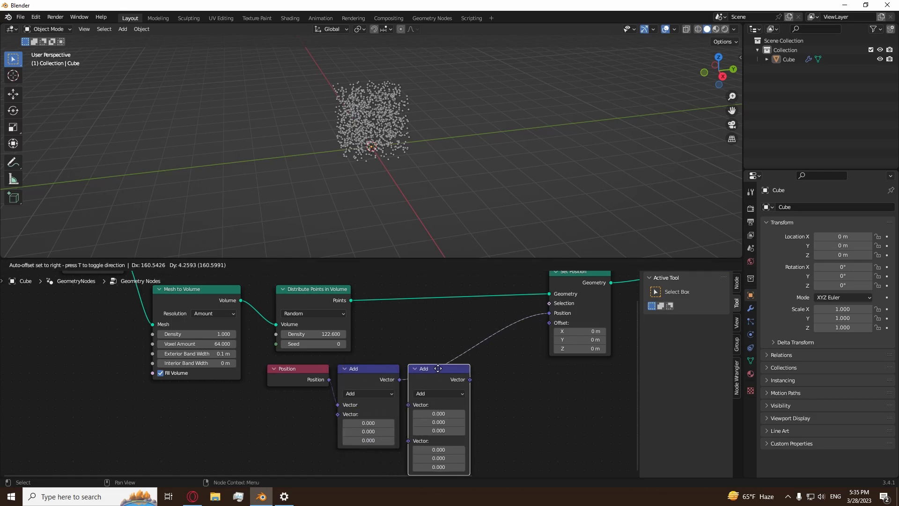
{"action": "left_click", "coordinate": [438, 369]}
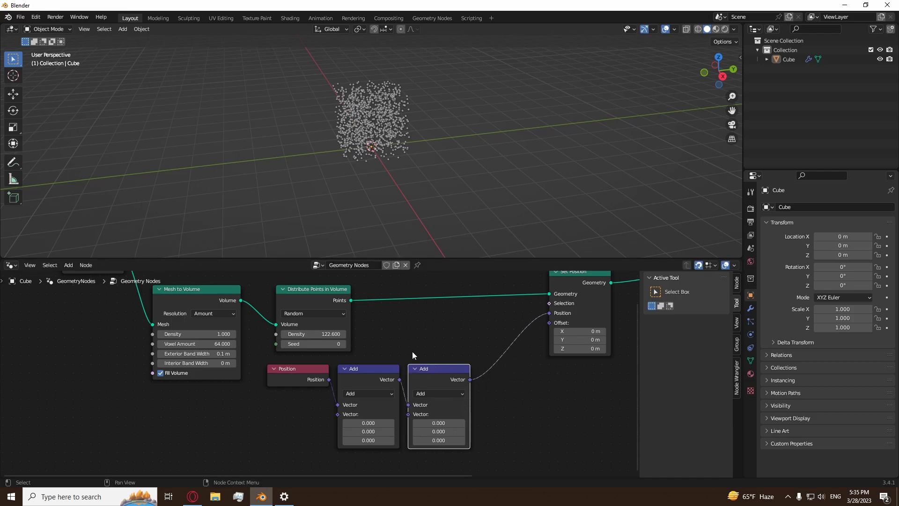
Step: Try varying the first Add node's Z value to shift the points, and undo each change
{"action": "mouse_move", "coordinate": [369, 440]}
{"action": "left_mouse_down"}
{"action": "mouse_move", "coordinate": [333, 440]}
{"action": "mouse_move", "coordinate": [364, 440]}
{"action": "left_mouse_up"}
{"action": "key", "text": "ctrl+z"}
{"action": "left_click_drag", "start_coordinate": [368, 440], "coordinate": [519, 440], "text": "shift"}
{"action": "key", "text": "ctrl+z"}
Step: Switch the second Add node's operation to Wrap and display the cube's modifier settings
{"action": "mouse_move", "coordinate": [459, 168]}
{"action": "middle_mouse_down"}
{"action": "mouse_move", "coordinate": [419, 128]}
{"action": "mouse_move", "coordinate": [470, 158]}
{"action": "mouse_move", "coordinate": [454, 167]}
{"action": "middle_mouse_up"}
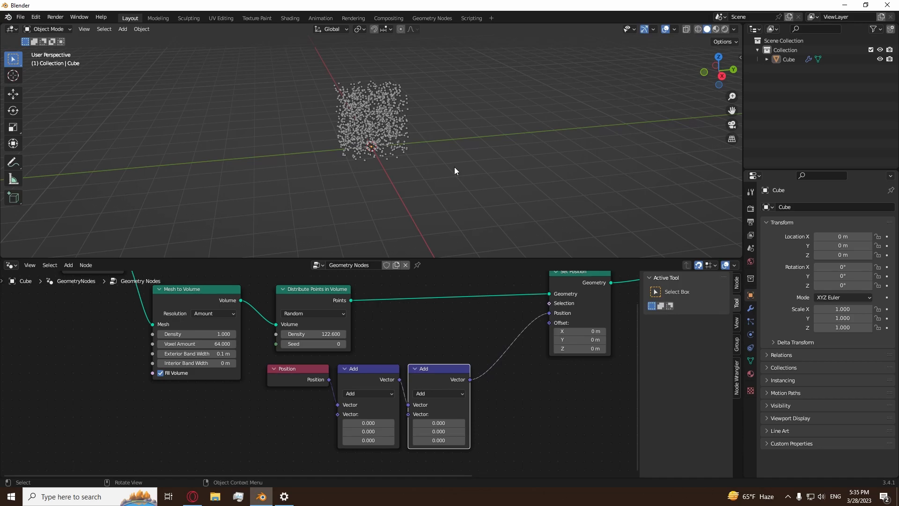
{"action": "left_click", "coordinate": [445, 391]}
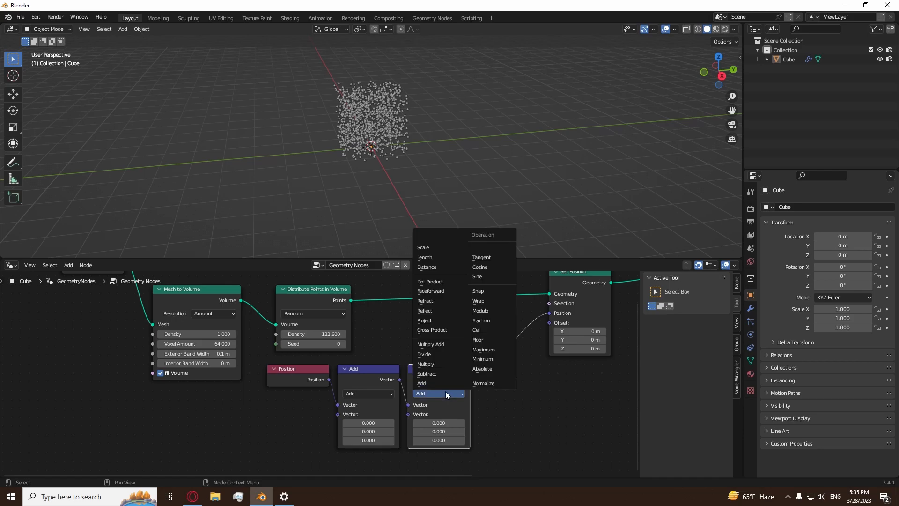
{"action": "left_click", "coordinate": [482, 302]}
{"action": "middle_click_drag", "start_coordinate": [542, 417], "coordinate": [522, 373]}
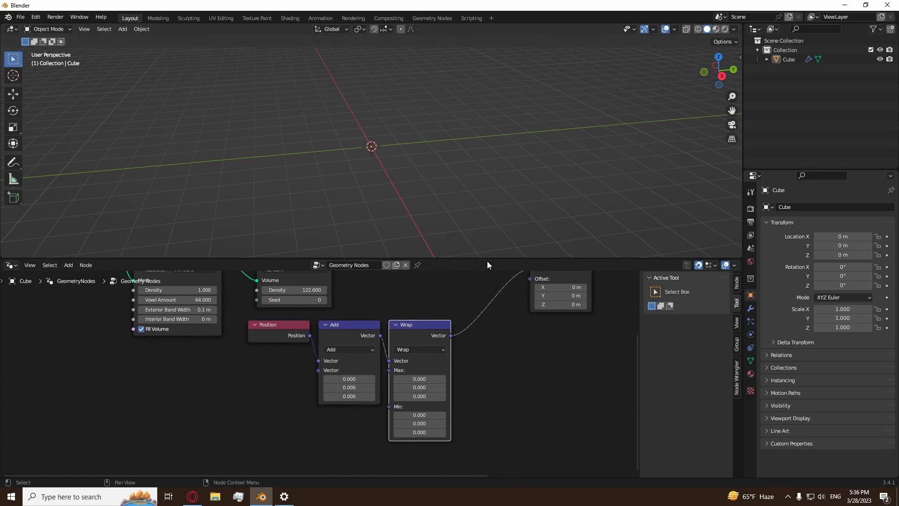
{"action": "left_click", "coordinate": [752, 310]}
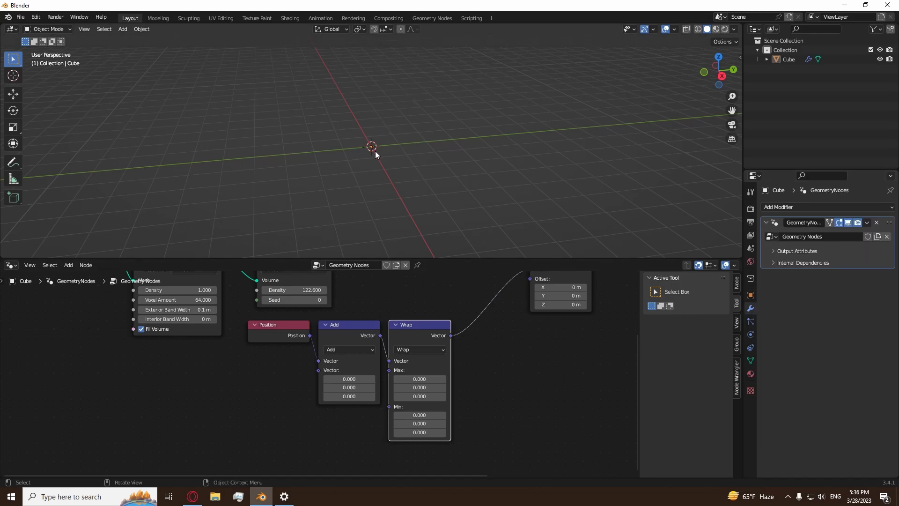
{"action": "middle_click_drag", "start_coordinate": [345, 102], "coordinate": [395, 147]}
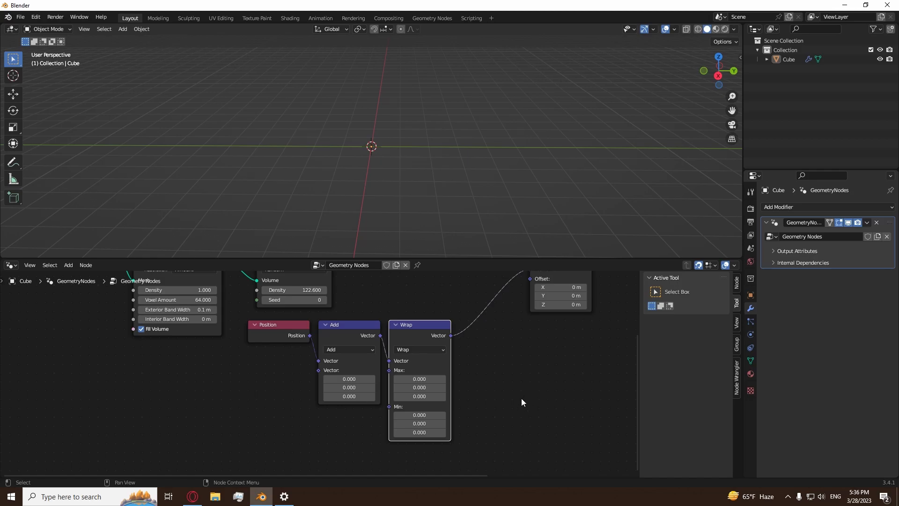
Step: Move all the nodes between Group Input and Group Output down, freeing room for a direct link above them
{"action": "scroll", "coordinate": [522, 398], "scroll_direction": "down", "scroll_amount": 4}
{"action": "middle_click_drag", "start_coordinate": [467, 370], "coordinate": [491, 346]}
{"action": "left_click_drag", "start_coordinate": [476, 314], "coordinate": [173, 426]}
{"action": "key", "text": "g"}
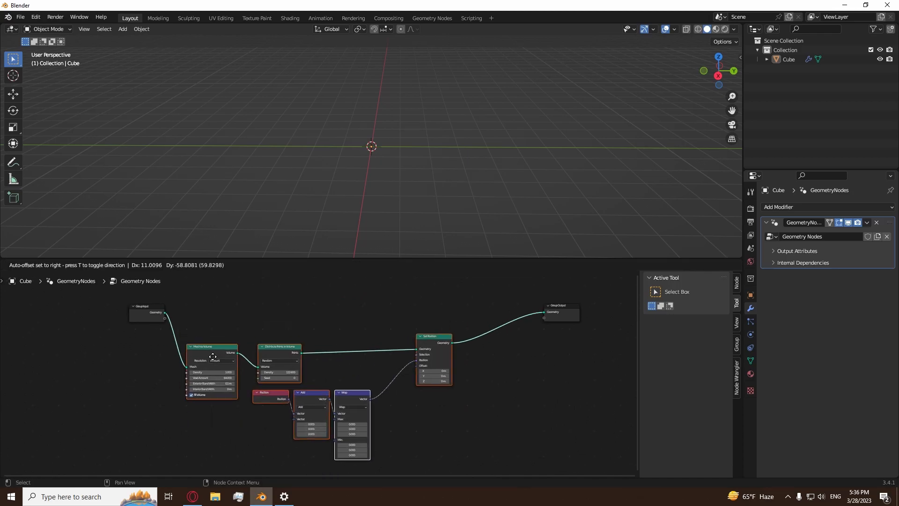
{"action": "left_click", "coordinate": [455, 386]}
Step: Insert a Join Geometry node between Set Position and Group Output, and link the Group Input's geometry into it
{"action": "key", "text": "shift+a"}
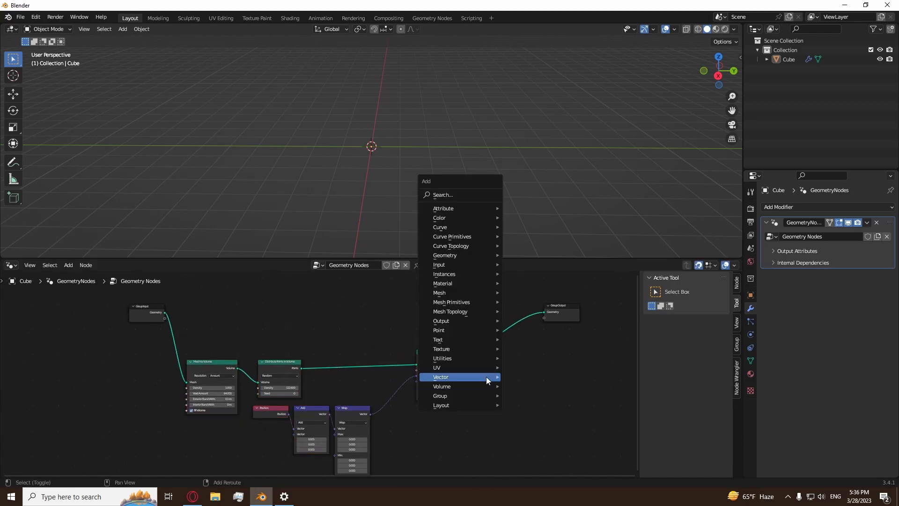
{"action": "mouse_move", "coordinate": [459, 256]}
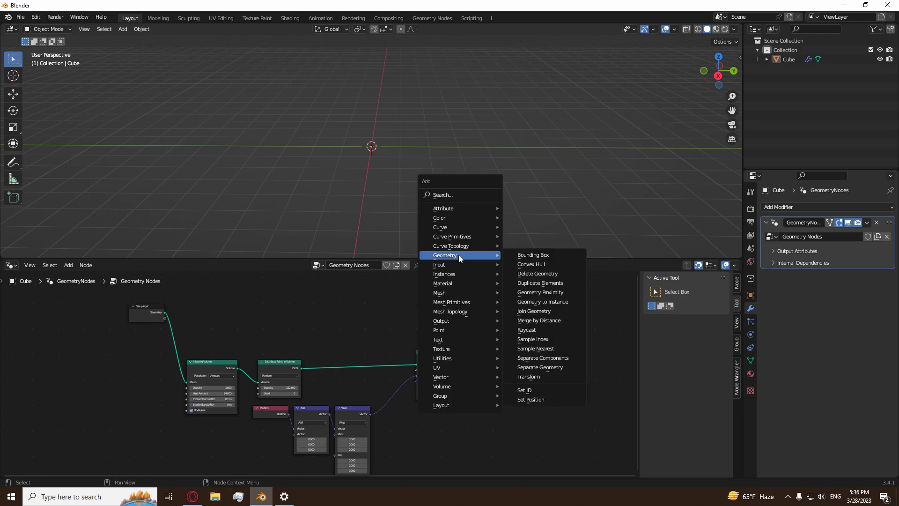
{"action": "left_click", "coordinate": [534, 311]}
{"action": "left_click", "coordinate": [511, 315]}
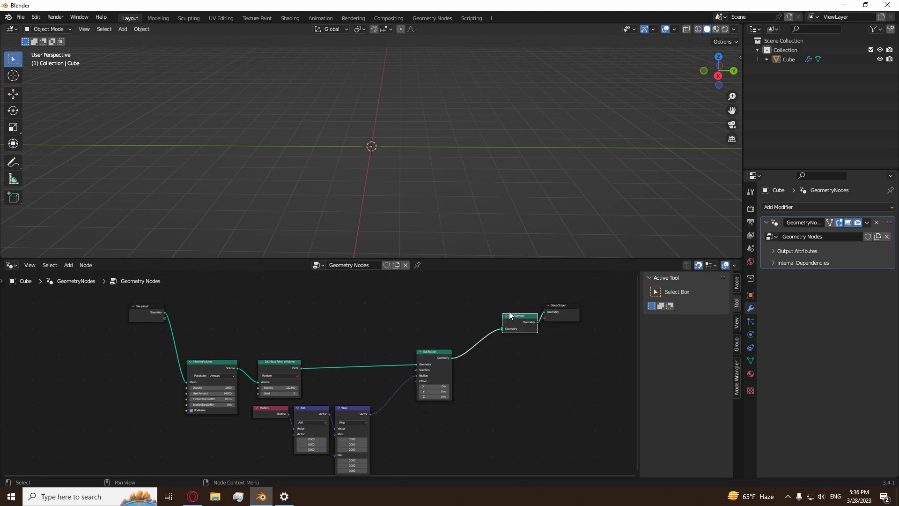
{"action": "left_click_drag", "start_coordinate": [162, 312], "coordinate": [490, 328]}
Step: Insert a Mesh to Curve node on the link from Group Input to Join Geometry
{"action": "key", "text": "shift+a"}
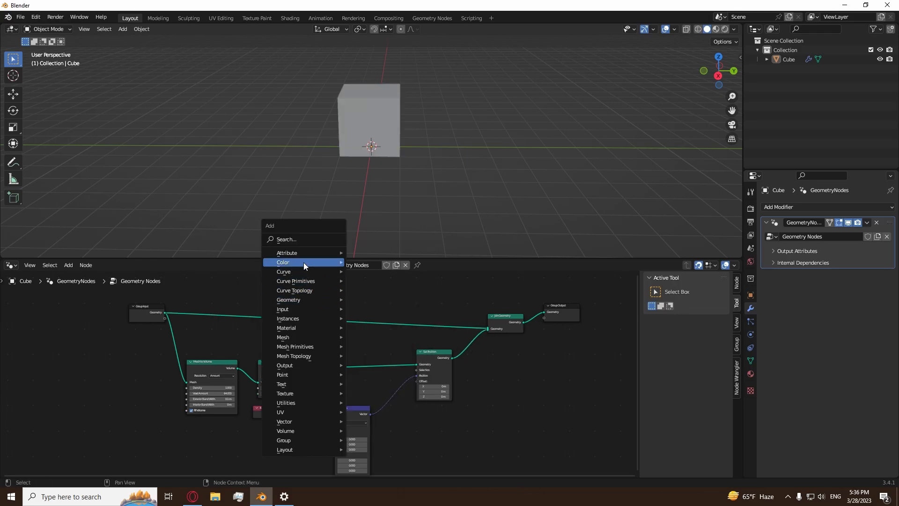
{"action": "mouse_move", "coordinate": [317, 337]}
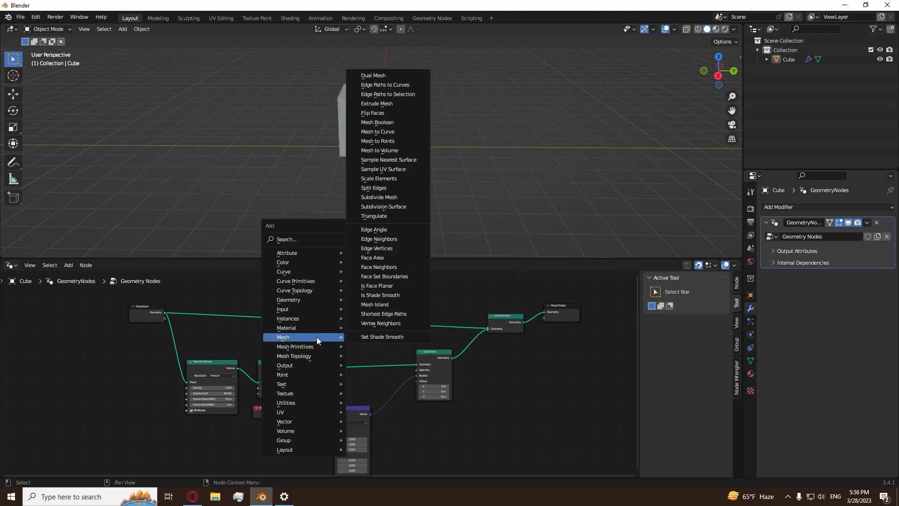
{"action": "left_click", "coordinate": [378, 140]}
{"action": "left_click", "coordinate": [359, 311]}
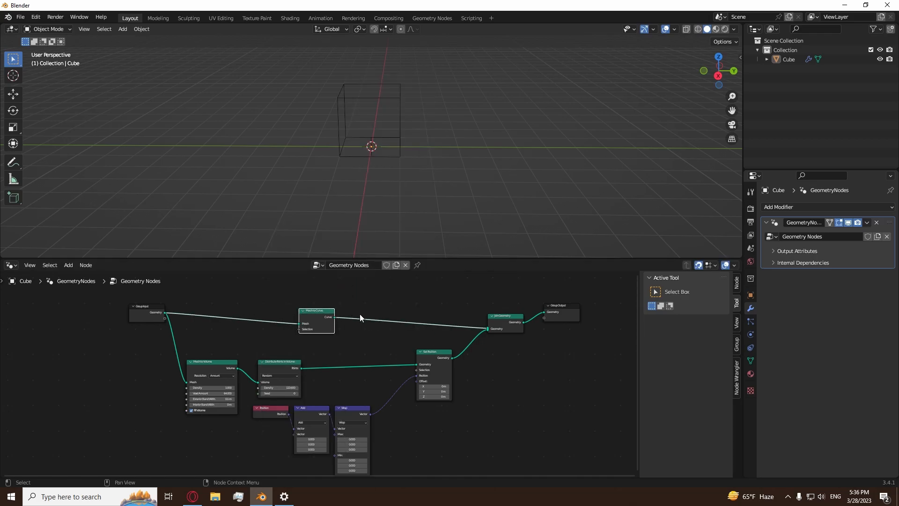
Step: Set the Wrap node's Min X and Y values to -1
{"action": "scroll", "coordinate": [367, 363], "scroll_direction": "up", "scroll_amount": 4}
{"action": "scroll", "coordinate": [417, 391], "scroll_direction": "up", "scroll_amount": 3}
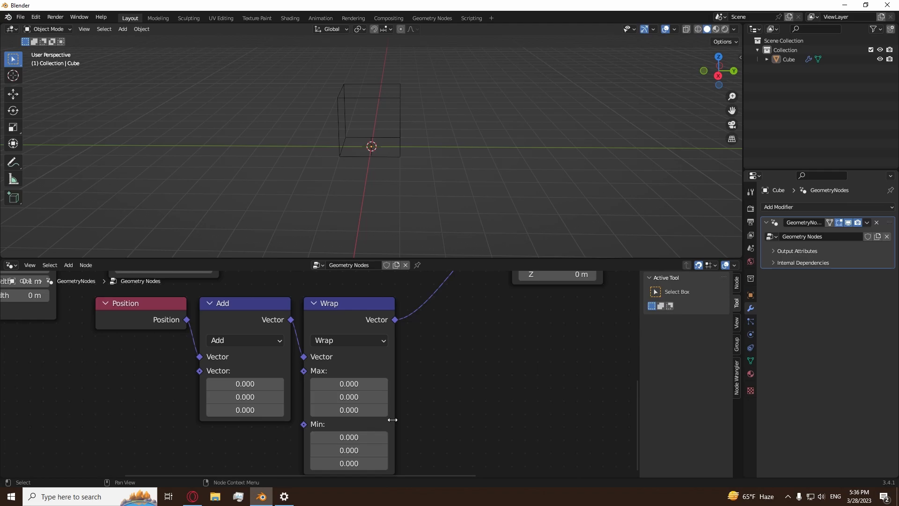
{"action": "left_click", "coordinate": [373, 437]}
{"action": "left_click", "coordinate": [465, 435]}
{"action": "mouse_move", "coordinate": [361, 434]}
{"action": "left_mouse_down"}
{"action": "mouse_move", "coordinate": [361, 450]}
{"action": "mouse_move", "coordinate": [360, 435]}
{"action": "left_mouse_up"}
{"action": "type", "text": "-1"}
{"action": "key", "text": "Return"}
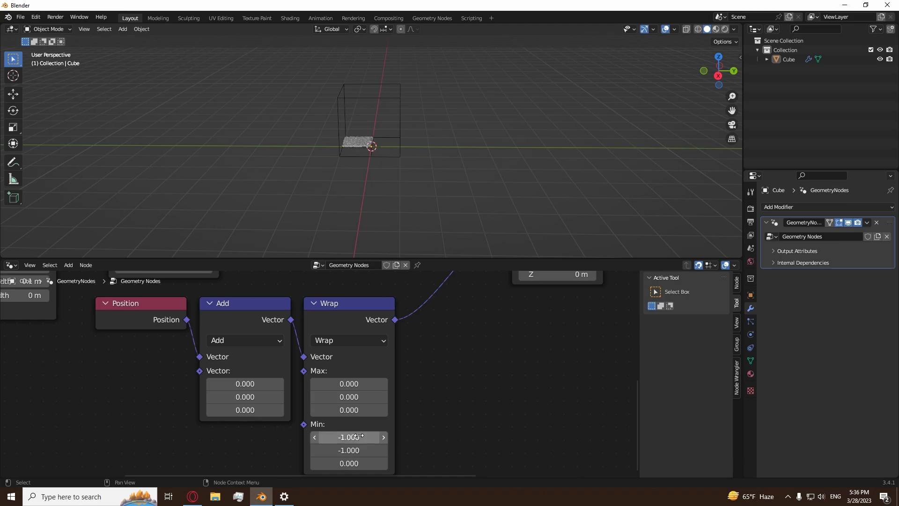
Step: Set the Wrap node's Max values to 1 for X and Y and 2 for Z
{"action": "mouse_move", "coordinate": [349, 384]}
{"action": "left_mouse_down"}
{"action": "mouse_move", "coordinate": [349, 397]}
{"action": "mouse_move", "coordinate": [347, 386]}
{"action": "left_mouse_up"}
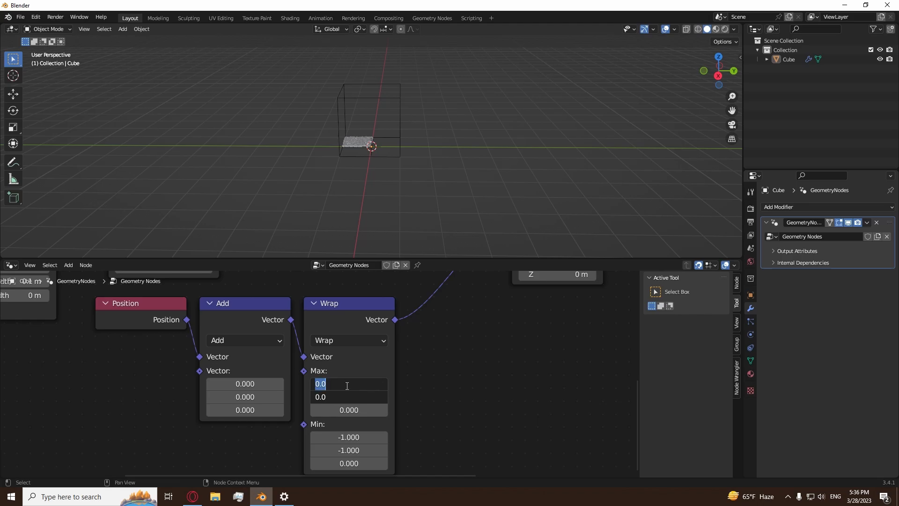
{"action": "type", "text": "1"}
{"action": "key", "text": "Return"}
{"action": "left_click", "coordinate": [356, 410]}
{"action": "type", "text": "2"}
{"action": "key", "text": "Return"}
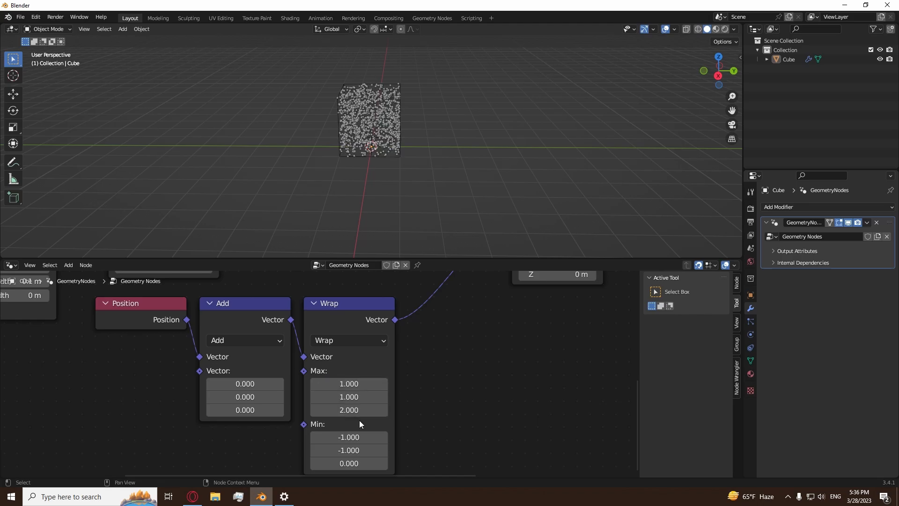
Step: Test shifting the points with the Add node's Z value, and drive that value with the expression #frame/125
{"action": "scroll", "coordinate": [439, 119], "scroll_direction": "up", "scroll_amount": 4}
{"action": "left_click_drag", "start_coordinate": [272, 409], "coordinate": [129, 410]}
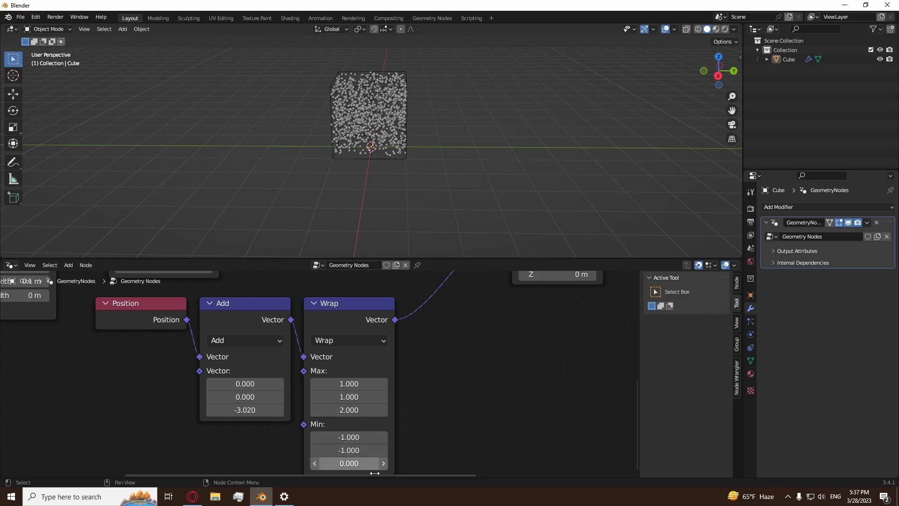
{"action": "middle_click_drag", "start_coordinate": [428, 399], "coordinate": [539, 389]}
{"action": "double_click", "coordinate": [349, 410]}
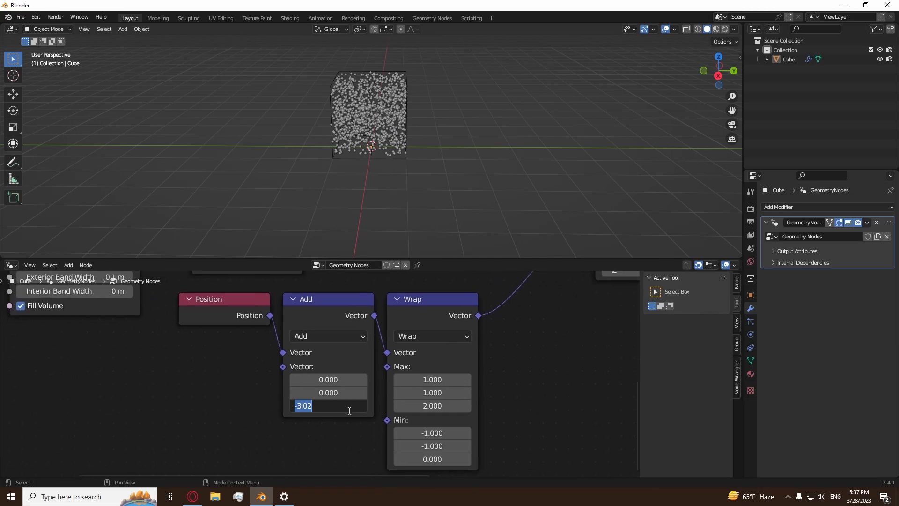
{"action": "type", "text": "#frame/250"}
{"action": "key", "text": "BackSpace"}
{"action": "key", "text": "BackSpace"}
{"action": "key", "text": "Return"}
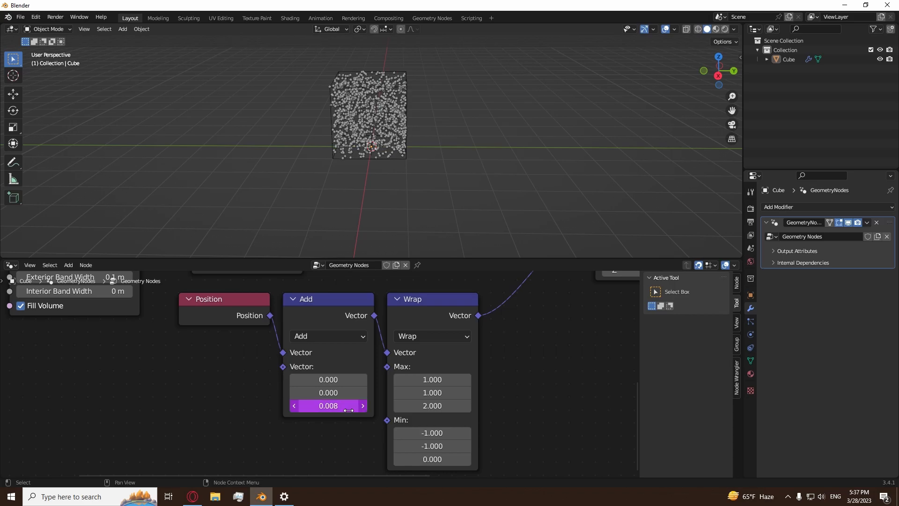
Step: Play the animation briefly, and split the 3D viewport horizontally to add a Timeline beneath it
{"action": "key", "text": "space"}
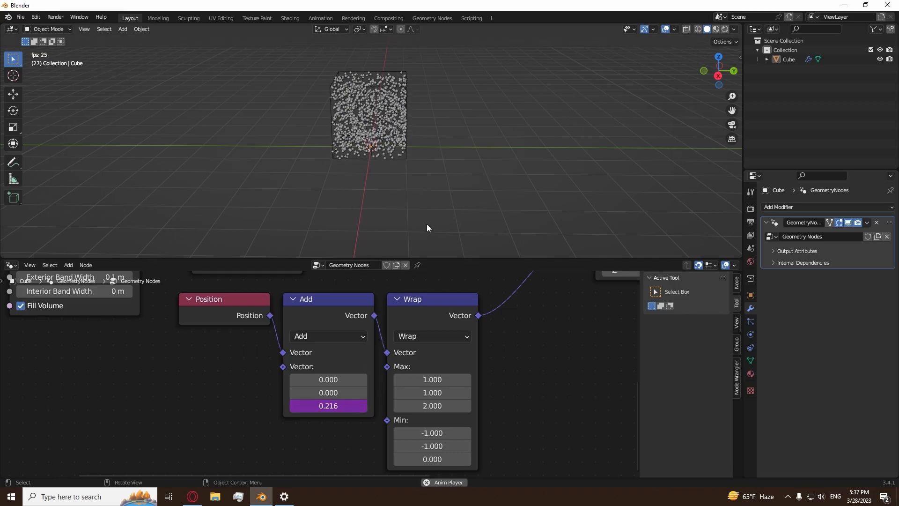
{"action": "right_click", "coordinate": [451, 257]}
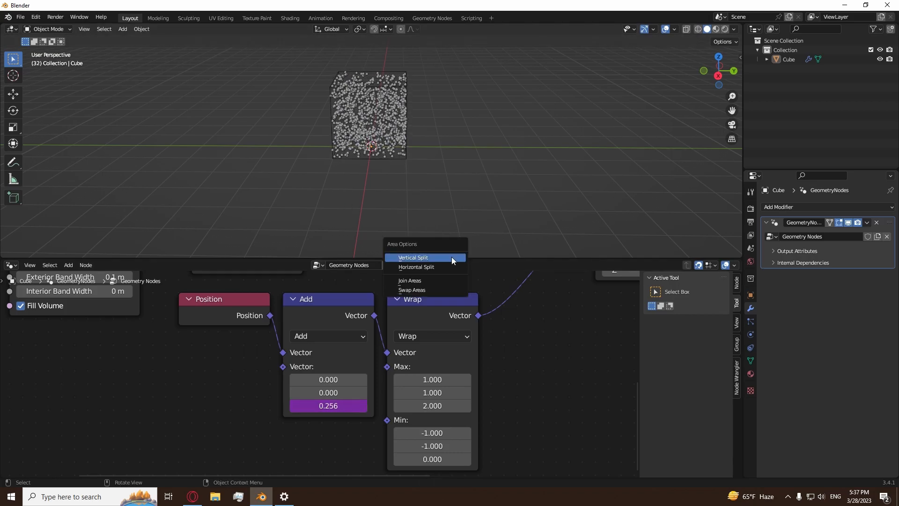
{"action": "left_click", "coordinate": [425, 267]}
{"action": "left_click", "coordinate": [404, 221]}
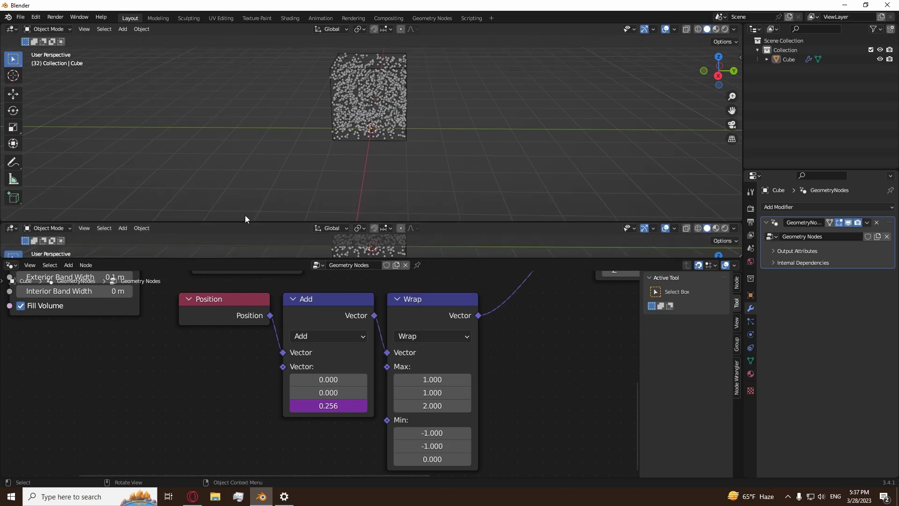
{"action": "left_click", "coordinate": [11, 228]}
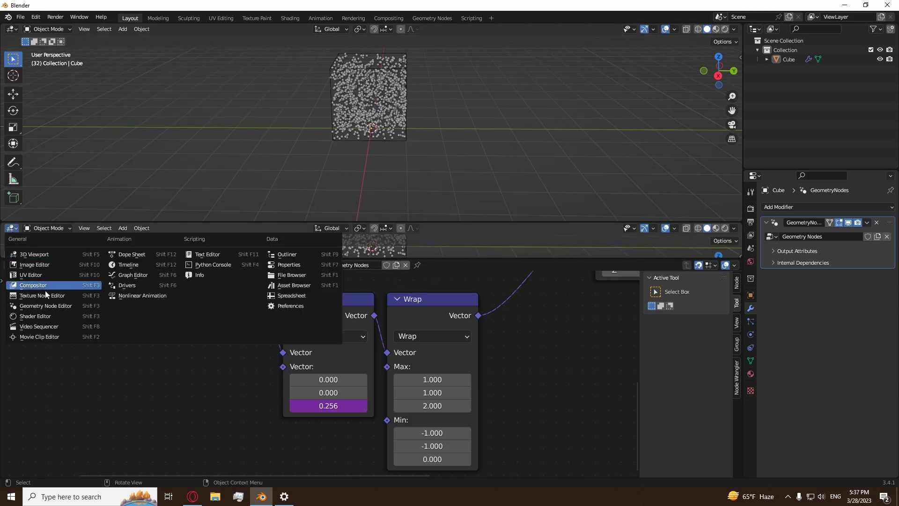
{"action": "left_click", "coordinate": [126, 265]}
Step: Compare the points at frames 1 and 250, and play the animation past the last frame to check the loop
{"action": "left_click", "coordinate": [353, 228]}
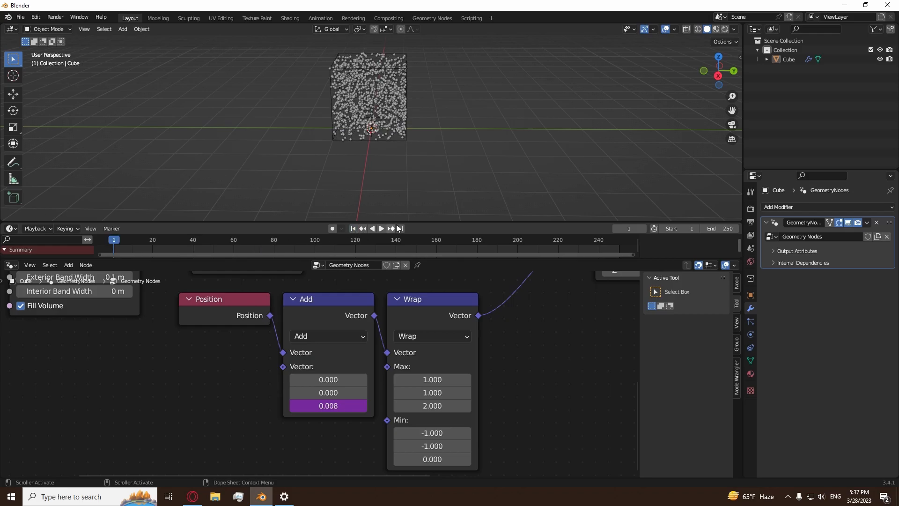
{"action": "left_click", "coordinate": [401, 228]}
{"action": "left_click", "coordinate": [353, 229]}
{"action": "left_click", "coordinate": [400, 230]}
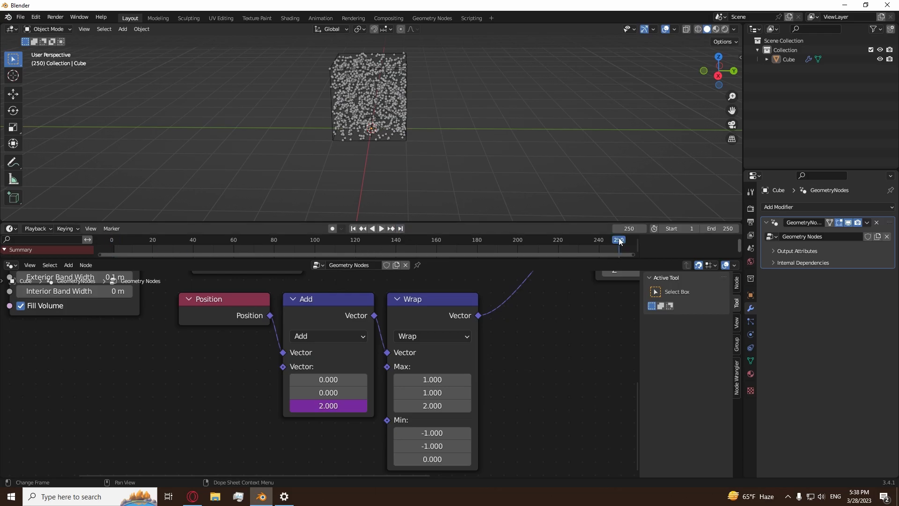
{"action": "left_click", "coordinate": [353, 228]}
{"action": "left_click", "coordinate": [400, 229]}
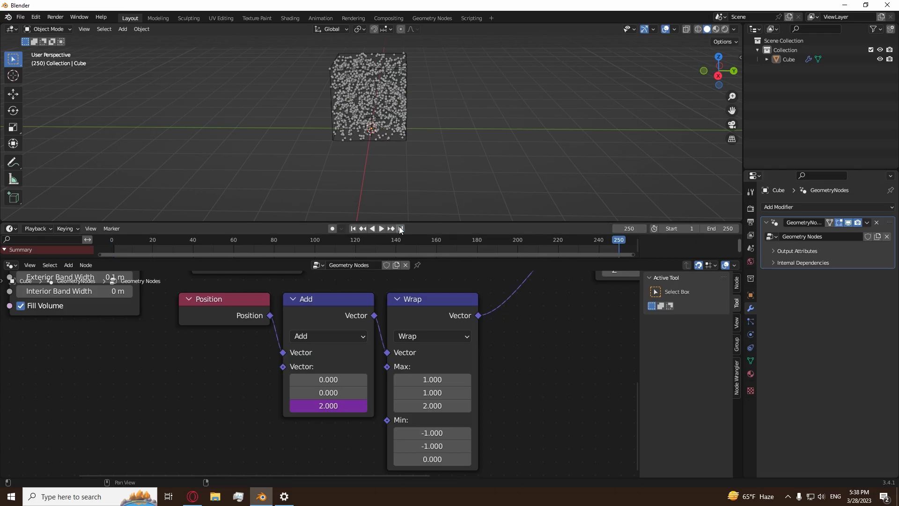
{"action": "left_click", "coordinate": [563, 238]}
{"action": "left_click", "coordinate": [380, 229]}
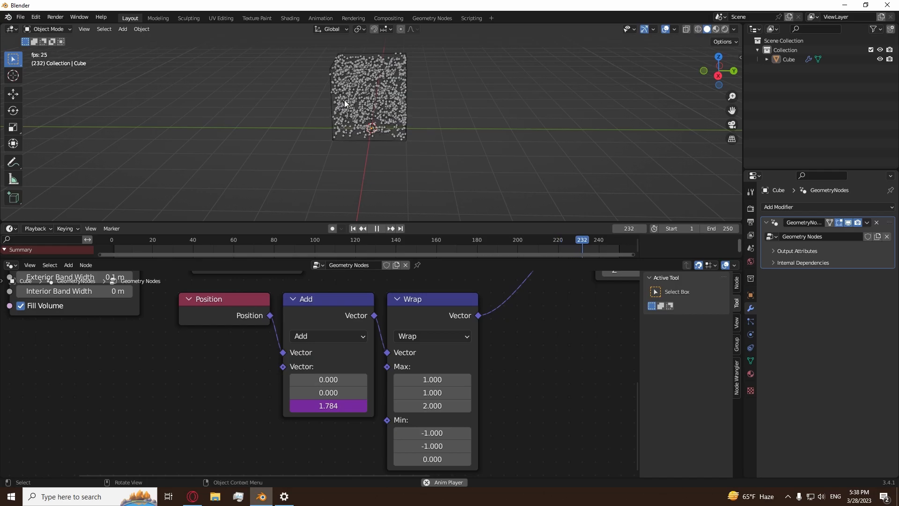
{"action": "key", "text": "space"}
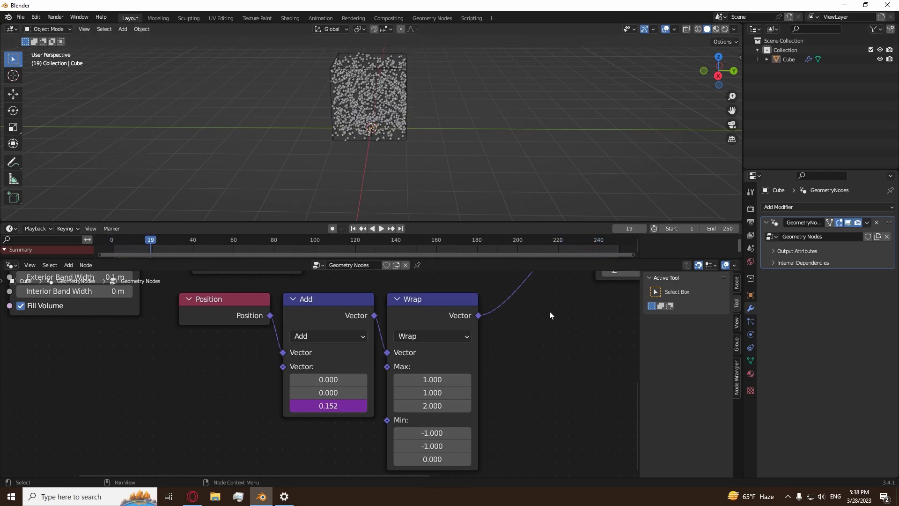
Step: Reduce the Distribute Points in Volume node's density to about 30.59
{"action": "middle_click_drag", "start_coordinate": [401, 114], "coordinate": [409, 119]}
{"action": "scroll", "coordinate": [282, 304], "scroll_direction": "down", "scroll_amount": 4}
{"action": "middle_click_drag", "start_coordinate": [282, 303], "coordinate": [327, 417]}
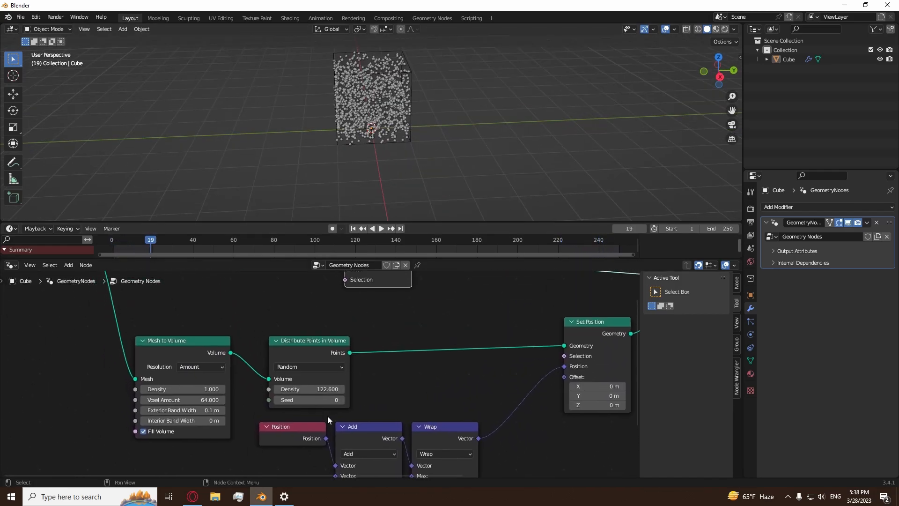
{"action": "left_click_drag", "start_coordinate": [327, 389], "coordinate": [288, 389]}
{"action": "scroll", "coordinate": [384, 138], "scroll_direction": "up", "scroll_amount": 4}
{"action": "middle_click_drag", "start_coordinate": [384, 139], "coordinate": [449, 163]}
{"action": "scroll", "coordinate": [437, 308], "scroll_direction": "down", "scroll_amount": 4}
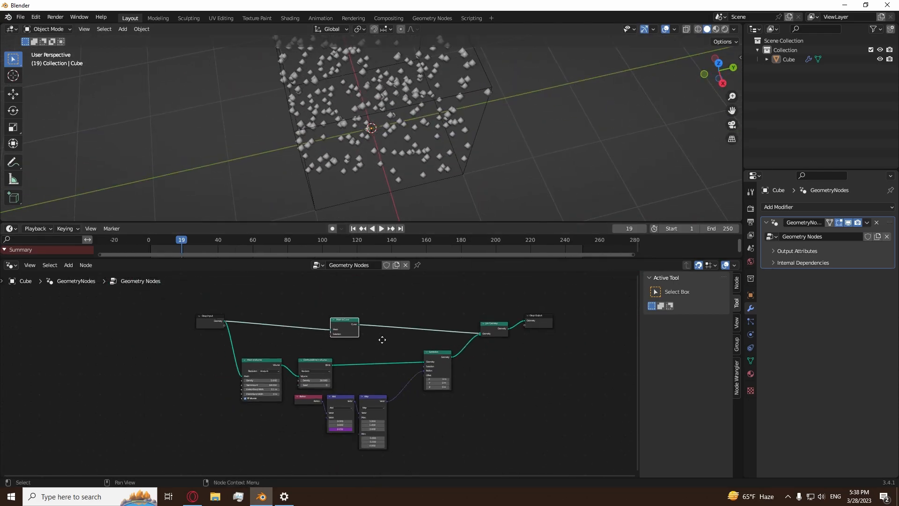
{"action": "scroll", "coordinate": [281, 384], "scroll_direction": "up", "scroll_amount": 5}
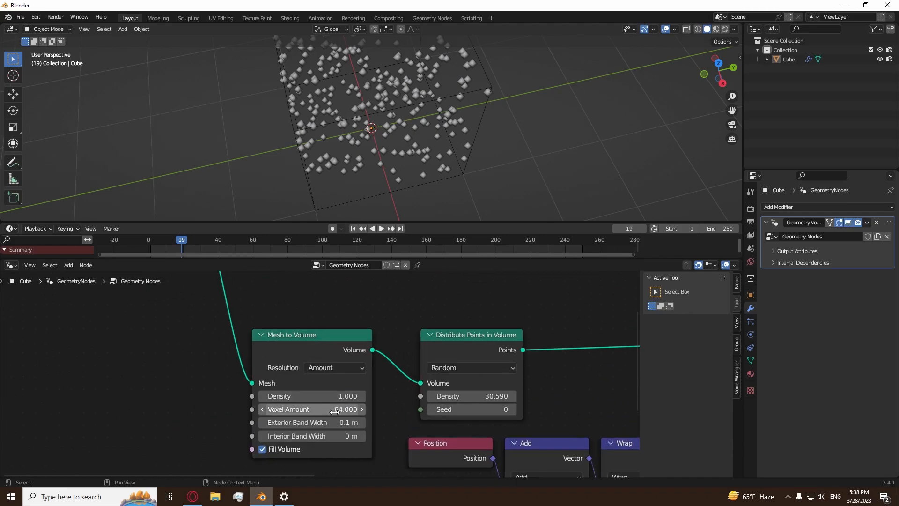
Step: Set the scene's output frame rate to 60 fps and play the animation
{"action": "left_click", "coordinate": [750, 222]}
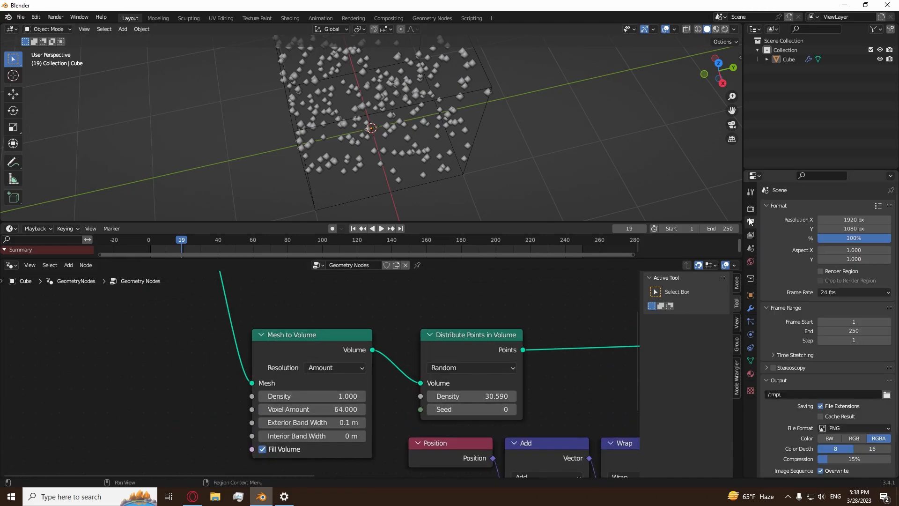
{"action": "left_click", "coordinate": [842, 292]}
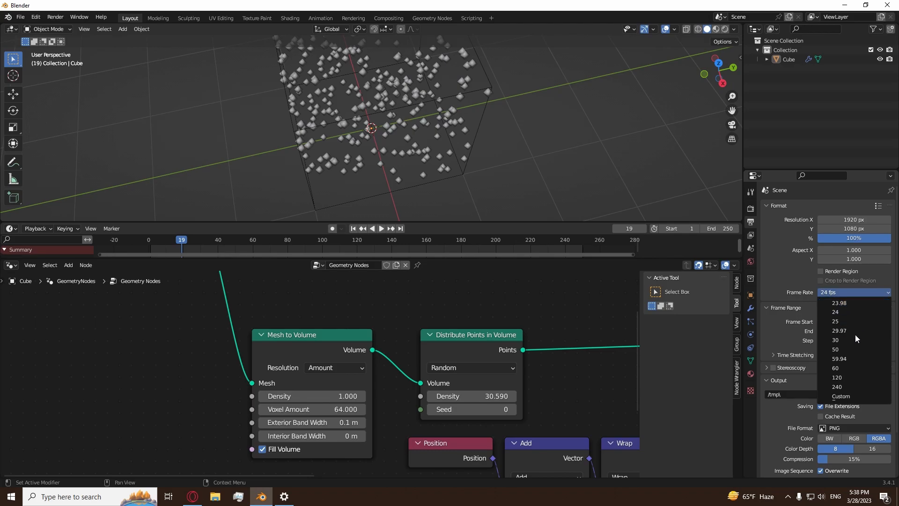
{"action": "left_click", "coordinate": [861, 367]}
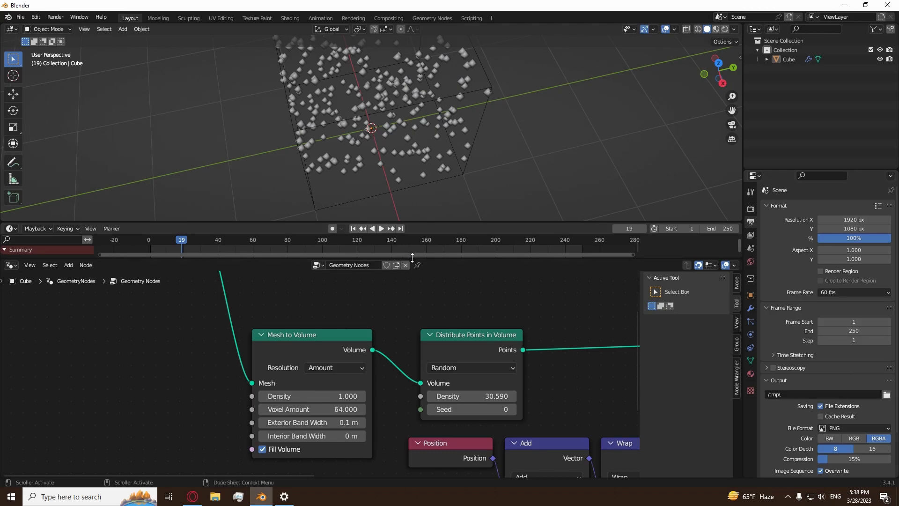
{"action": "key", "text": "space"}
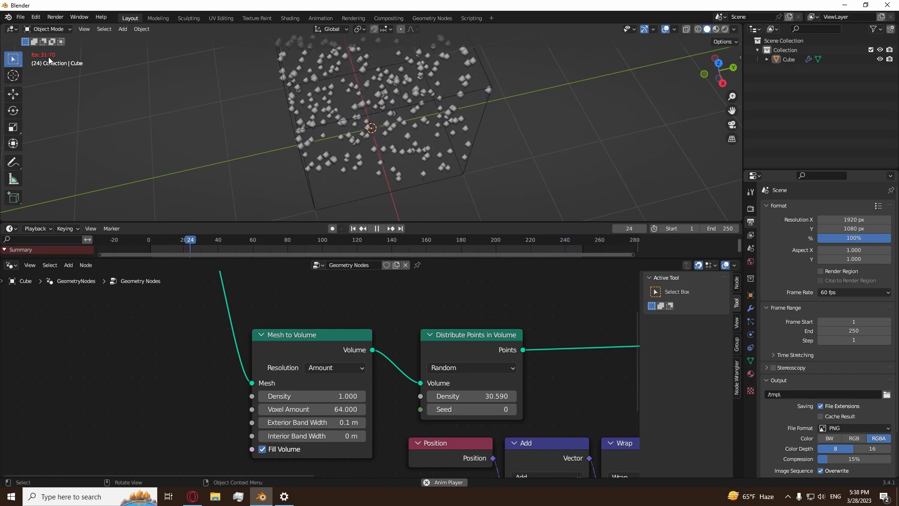
Step: Try a Voxel Amount of 128 on the Mesh to Volume node and play the animation to judge playback speed
{"action": "key", "text": "space"}
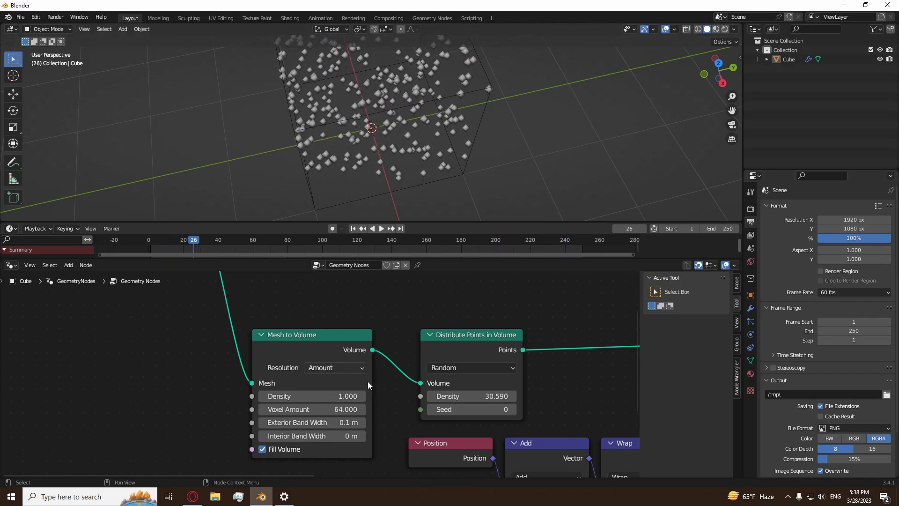
{"action": "left_click", "coordinate": [327, 411]}
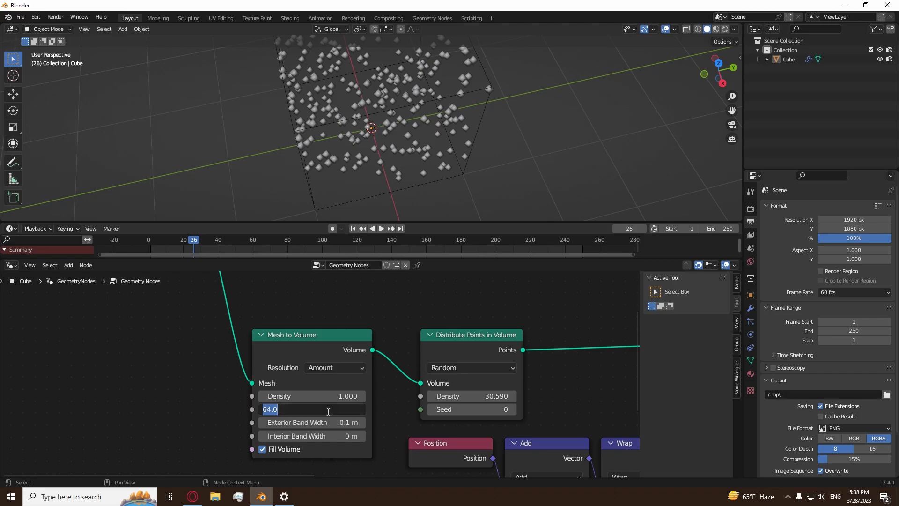
{"action": "type", "text": "128"}
{"action": "key", "text": "Return"}
{"action": "key", "text": "space"}
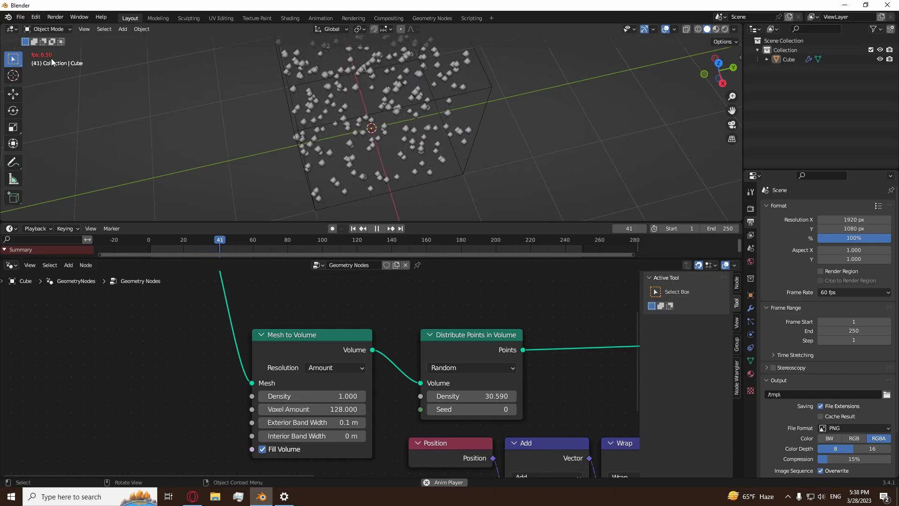
{"action": "key", "text": "space"}
Step: Set the Mesh to Volume node's Voxel Amount to 64 and view the points from the right side
{"action": "left_click", "coordinate": [336, 411]}
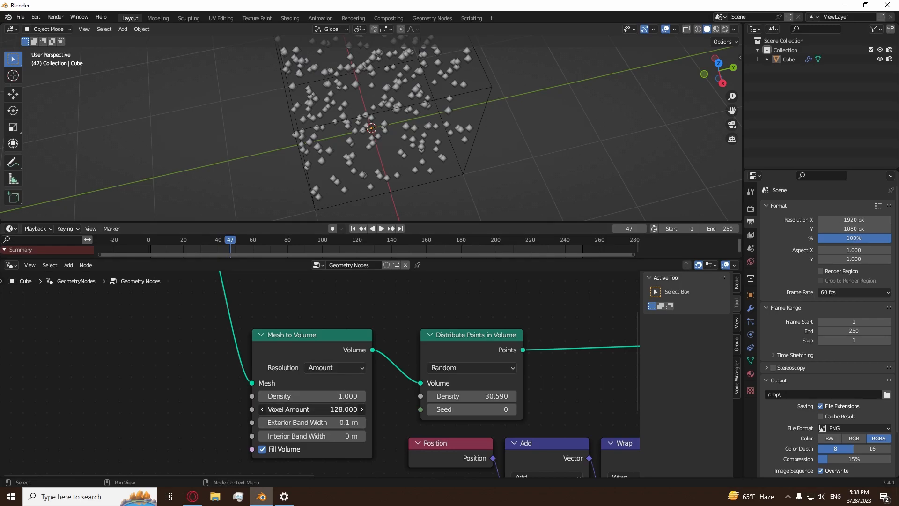
{"action": "type", "text": "64"}
{"action": "key", "text": "Return"}
{"action": "middle_click_drag", "start_coordinate": [412, 168], "coordinate": [405, 109]}
{"action": "left_click", "coordinate": [719, 73]}
{"action": "scroll", "coordinate": [482, 155], "scroll_direction": "up", "scroll_amount": 3}
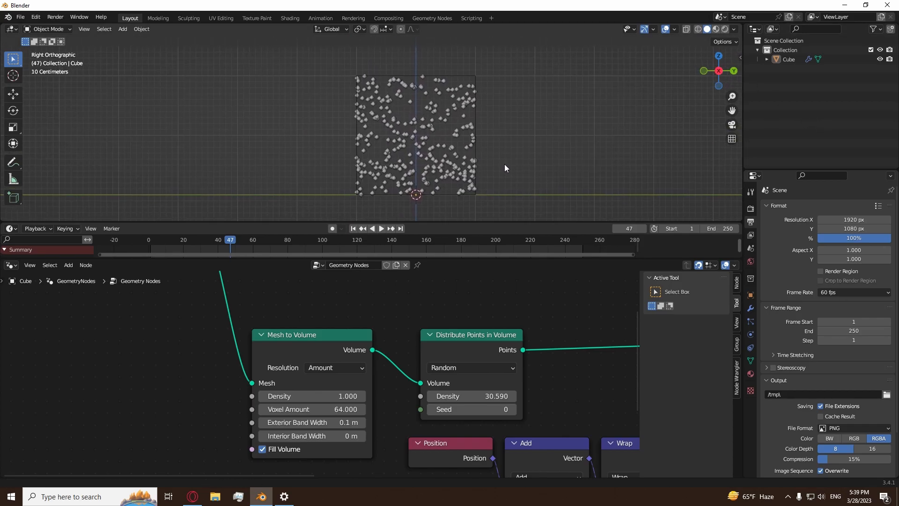
Step: Reduce the Mesh to Volume node's Voxel Amount to 7.39, muting the Set Position node to judge the points against the cube's edges
{"action": "left_click_drag", "start_coordinate": [354, 406], "coordinate": [335, 407]}
{"action": "scroll", "coordinate": [539, 434], "scroll_direction": "down", "scroll_amount": 3}
{"action": "scroll", "coordinate": [539, 434], "scroll_direction": "down", "scroll_amount": 2}
{"action": "left_click", "coordinate": [548, 352]}
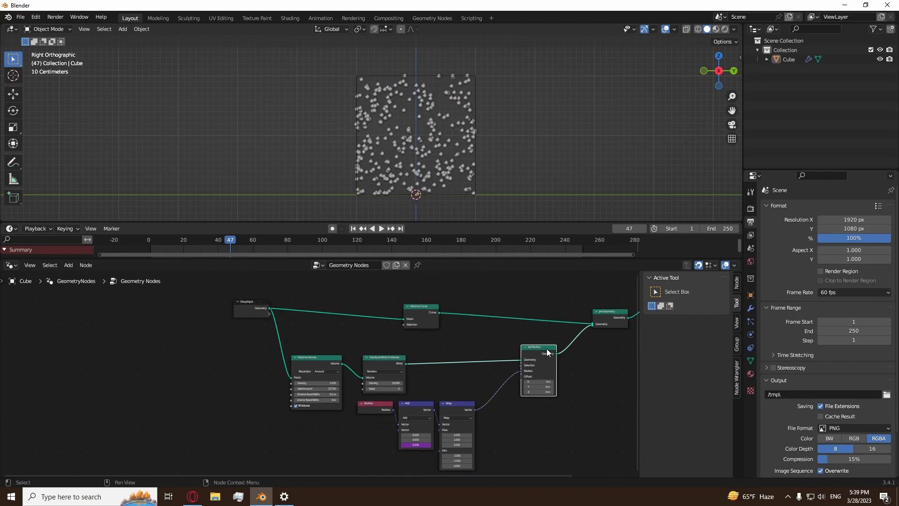
{"action": "scroll", "coordinate": [361, 340], "scroll_direction": "up", "scroll_amount": 3}
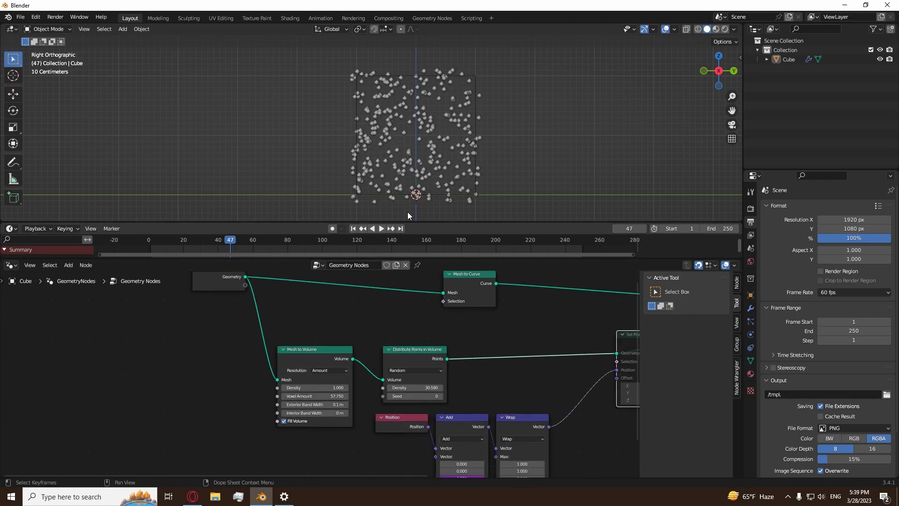
{"action": "scroll", "coordinate": [352, 332], "scroll_direction": "up", "scroll_amount": 2}
{"action": "left_click_drag", "start_coordinate": [328, 406], "coordinate": [38, 406]}
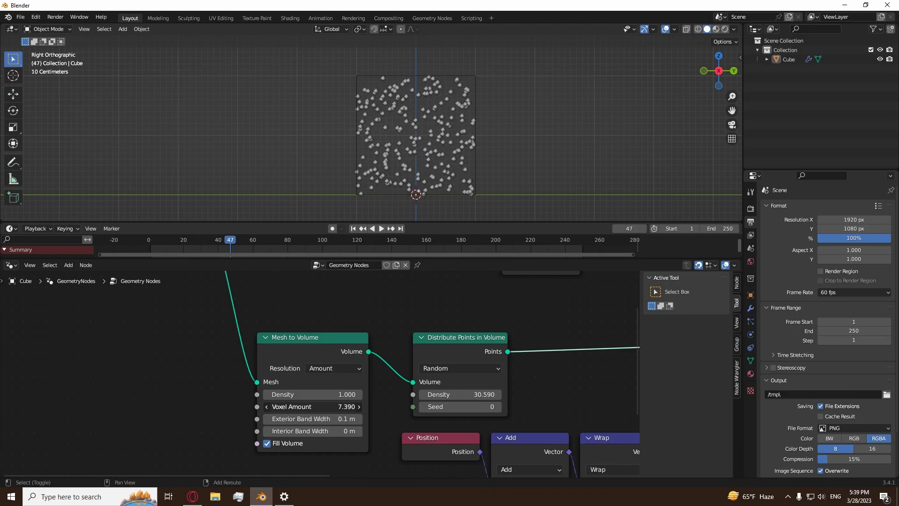
{"action": "middle_click_drag", "start_coordinate": [507, 166], "coordinate": [532, 161]}
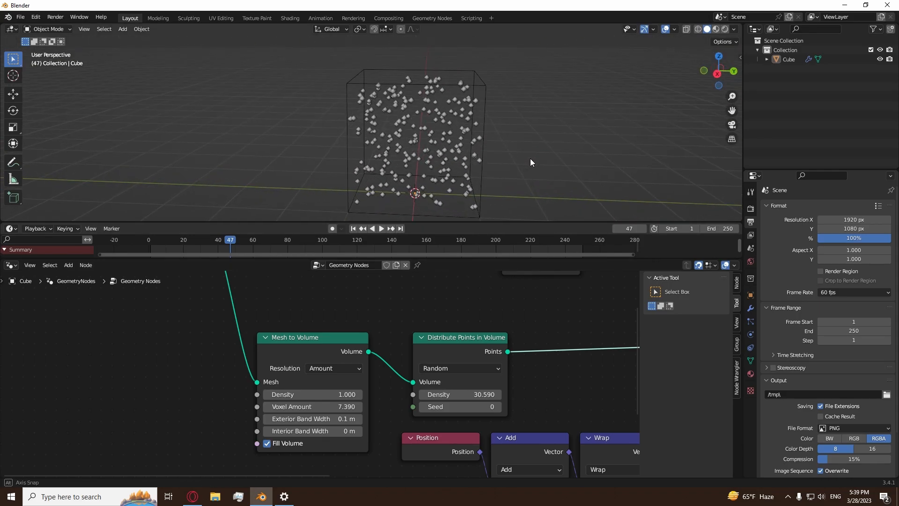
Step: Compare the points at frames 1 and 250, and unmute the Set Position node
{"action": "left_click", "coordinate": [401, 228]}
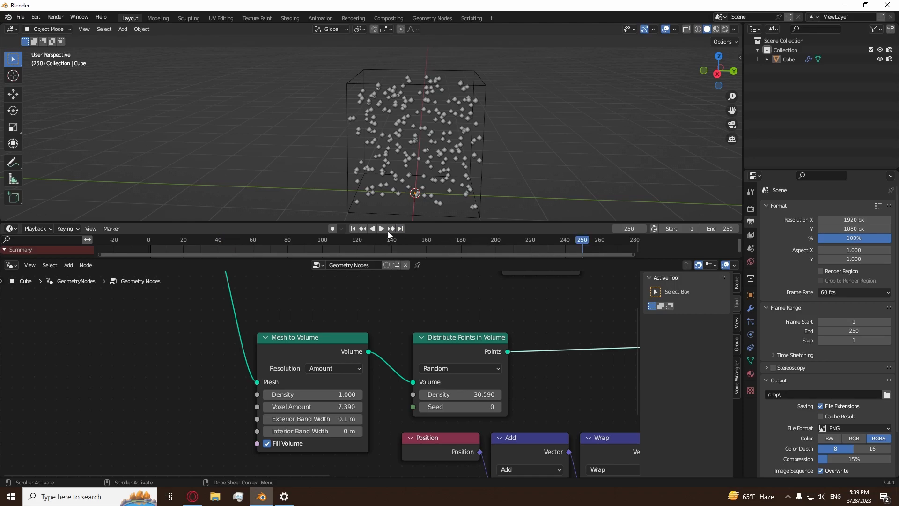
{"action": "left_click", "coordinate": [354, 229]}
{"action": "scroll", "coordinate": [492, 342], "scroll_direction": "down", "scroll_amount": 3}
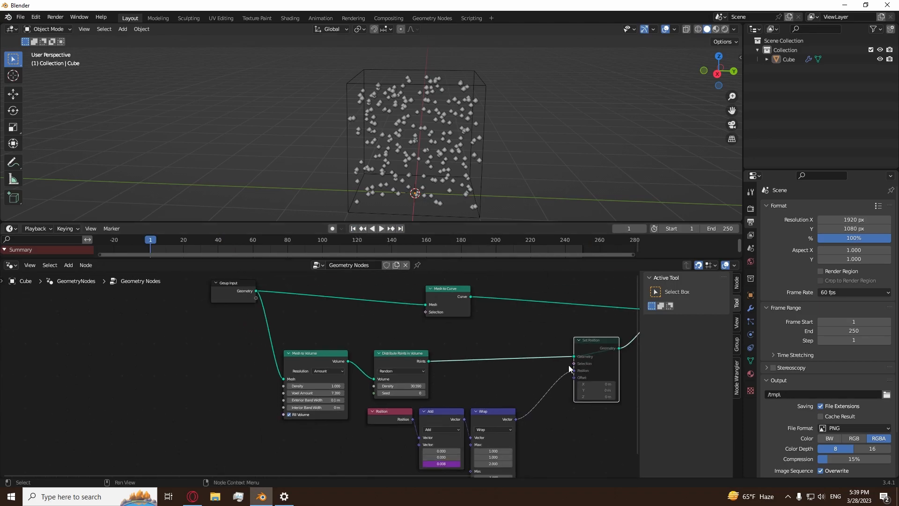
{"action": "left_click", "coordinate": [400, 229]}
{"action": "left_click", "coordinate": [353, 227]}
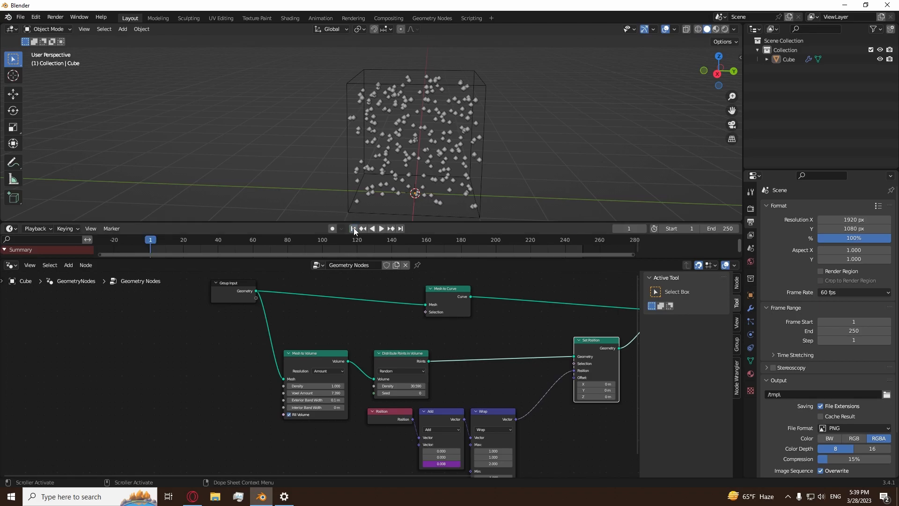
Step: Fine-tune the Mesh to Volume node's Voxel Amount to 7.28 and compare the points at frames 250 and 1
{"action": "scroll", "coordinate": [322, 347], "scroll_direction": "up", "scroll_amount": 3}
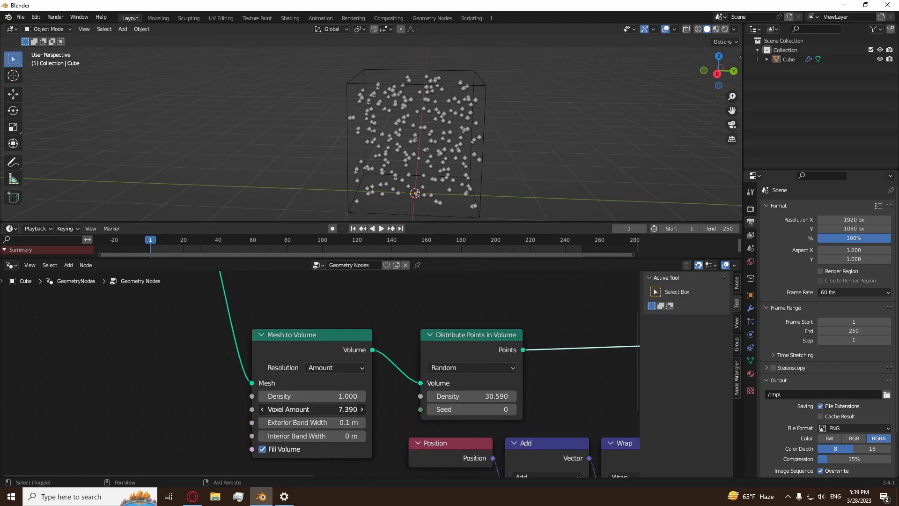
{"action": "left_click_drag", "start_coordinate": [313, 409], "coordinate": [304, 409]}
{"action": "left_click", "coordinate": [400, 228]}
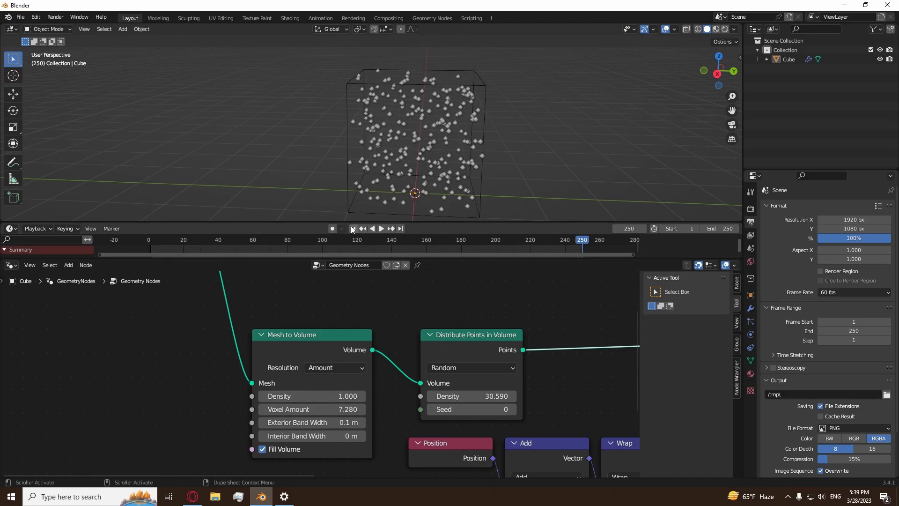
{"action": "left_click", "coordinate": [354, 228]}
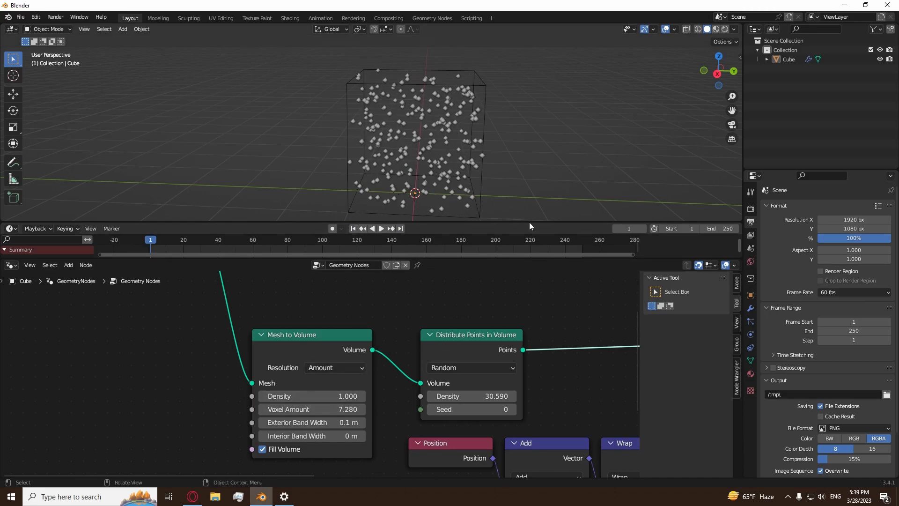
Step: Play the animation past the last frame at 60 fps to check the loop and playback speed
{"action": "left_click", "coordinate": [504, 240]}
{"action": "key", "text": "space"}
{"action": "left_click", "coordinate": [381, 228]}
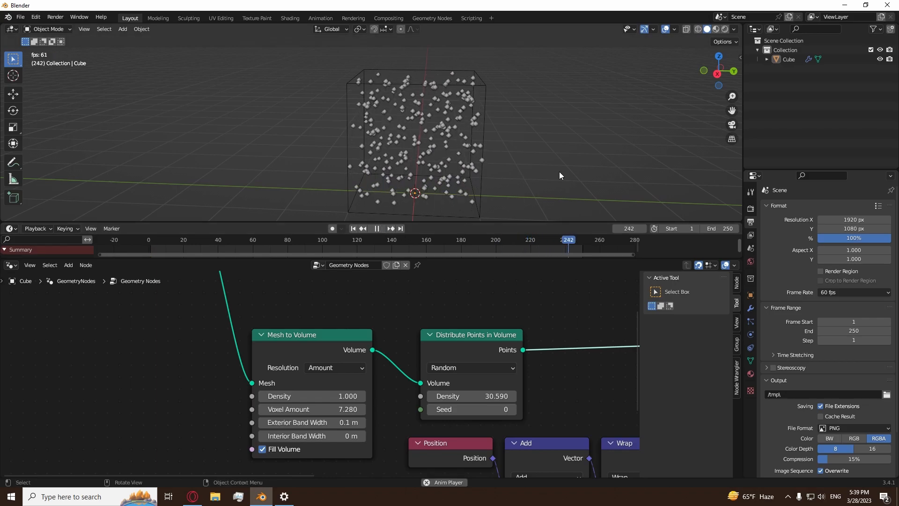
{"action": "key", "text": "space"}
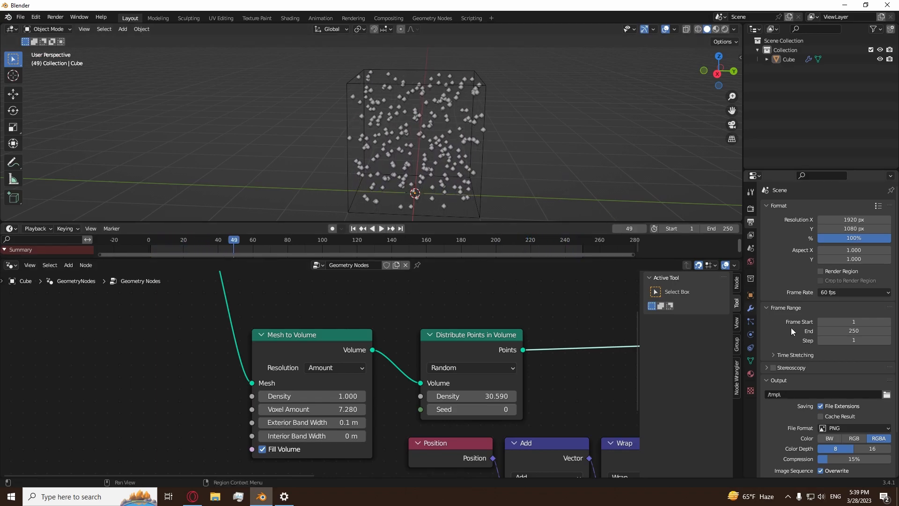
{"action": "left_click", "coordinate": [867, 292]}
{"action": "key", "text": "space"}
{"action": "key", "text": "space"}
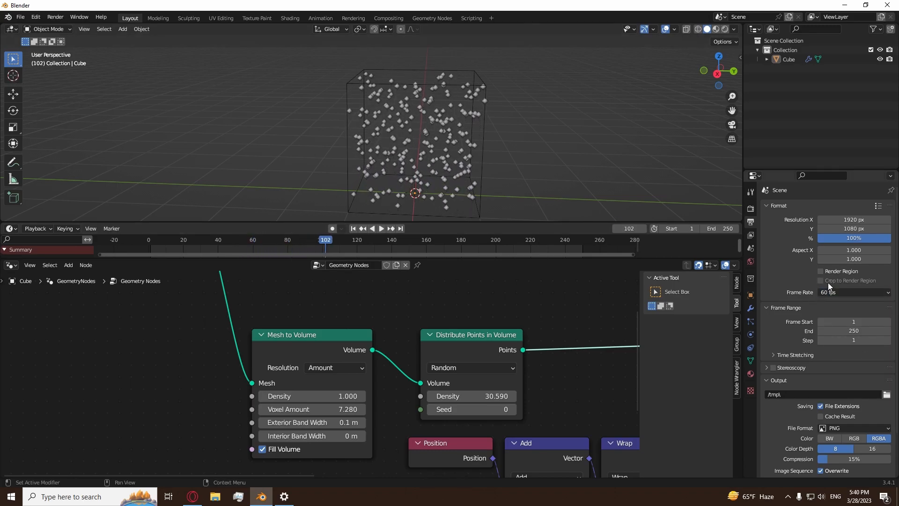
Step: Set the scene's output frame rate to 24 fps and play the animation
{"action": "left_click", "coordinate": [836, 292]}
{"action": "left_click", "coordinate": [844, 311]}
{"action": "key", "text": "space"}
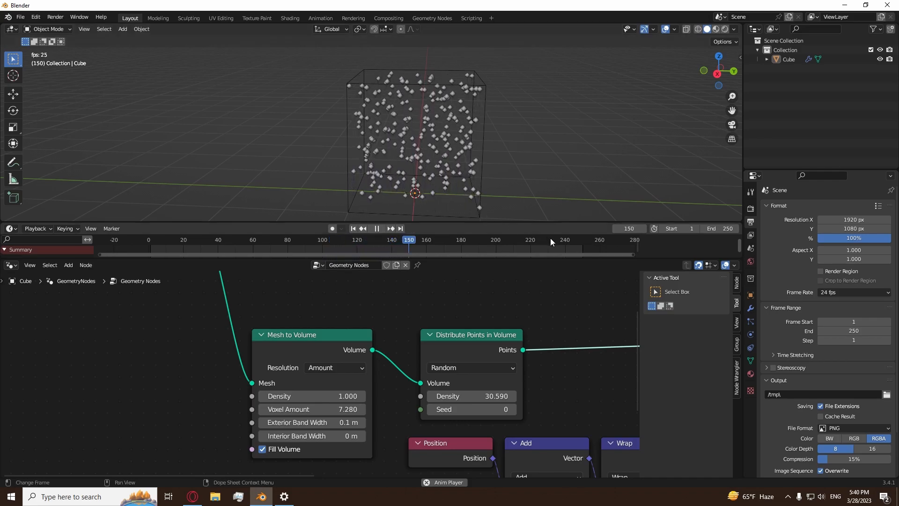
{"action": "key", "text": "Escape"}
Step: Remove the Mesh to Curve and Join Geometry nodes while keeping Set Position linked to the Group Output
{"action": "scroll", "coordinate": [495, 422], "scroll_direction": "down", "scroll_amount": 4}
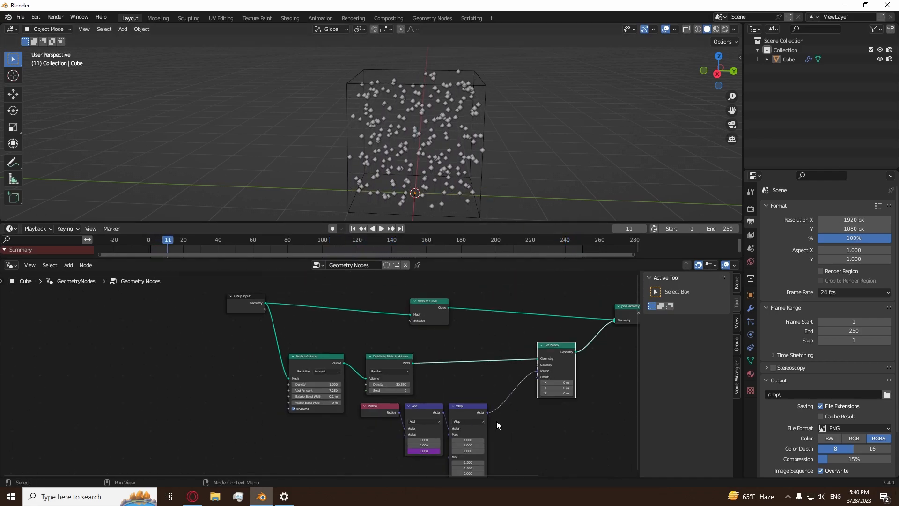
{"action": "middle_click_drag", "start_coordinate": [521, 409], "coordinate": [340, 420]}
{"action": "scroll", "coordinate": [403, 353], "scroll_direction": "up", "scroll_amount": 3}
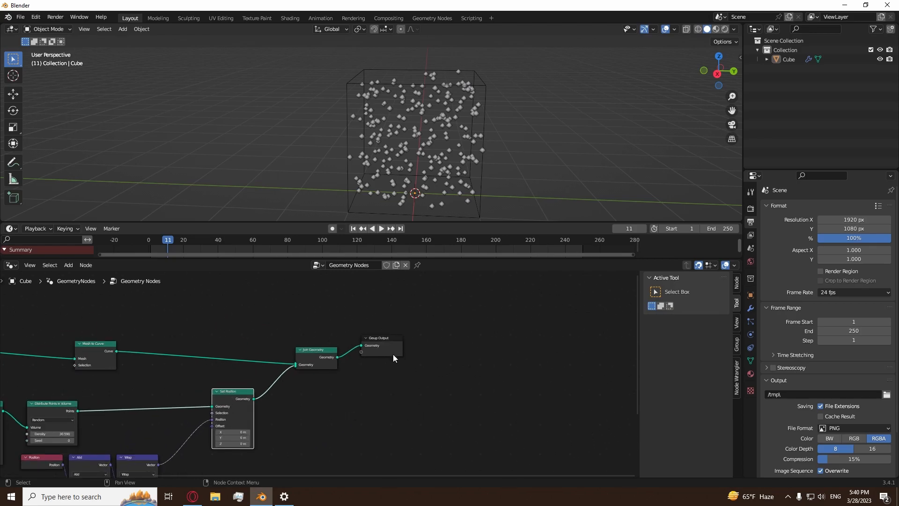
{"action": "left_click_drag", "start_coordinate": [404, 352], "coordinate": [541, 378]}
{"action": "middle_click_drag", "start_coordinate": [314, 358], "coordinate": [578, 351]}
{"action": "left_click_drag", "start_coordinate": [577, 350], "coordinate": [263, 372]}
{"action": "key", "text": "ctrl+x"}
Step: Move the Group Output node farther from Set Position to make room between them
{"action": "middle_click_drag", "start_coordinate": [470, 392], "coordinate": [441, 386]}
{"action": "left_click_drag", "start_coordinate": [385, 396], "coordinate": [618, 373]}
{"action": "key", "text": "ctrl+z"}
{"action": "key", "text": "ctrl+shift+z"}
{"action": "middle_click_drag", "start_coordinate": [484, 427], "coordinate": [328, 397]}
{"action": "left_click_drag", "start_coordinate": [499, 345], "coordinate": [581, 353]}
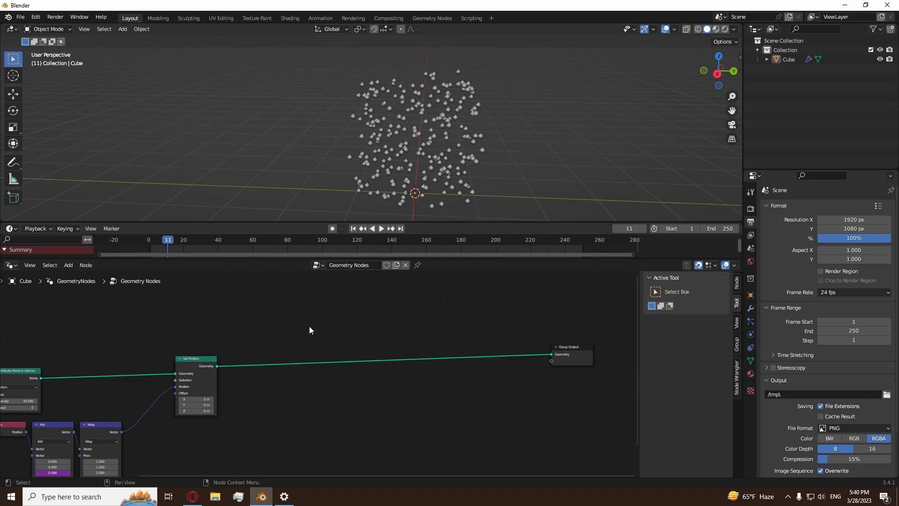
Step: Add an Instance on Points node on the link between Set Position and Group Output
{"action": "key", "text": "shift+a"}
{"action": "mouse_move", "coordinate": [309, 308]}
{"action": "left_click", "coordinate": [347, 308]}
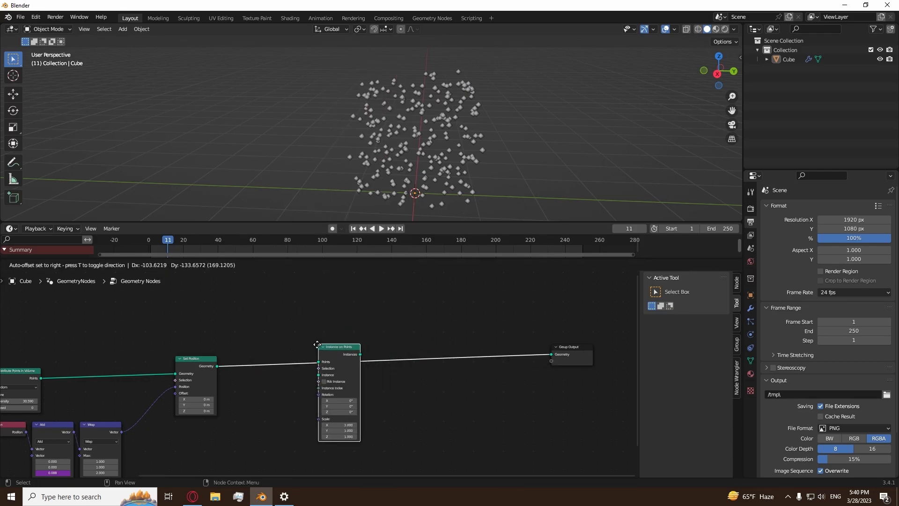
{"action": "left_click", "coordinate": [337, 360]}
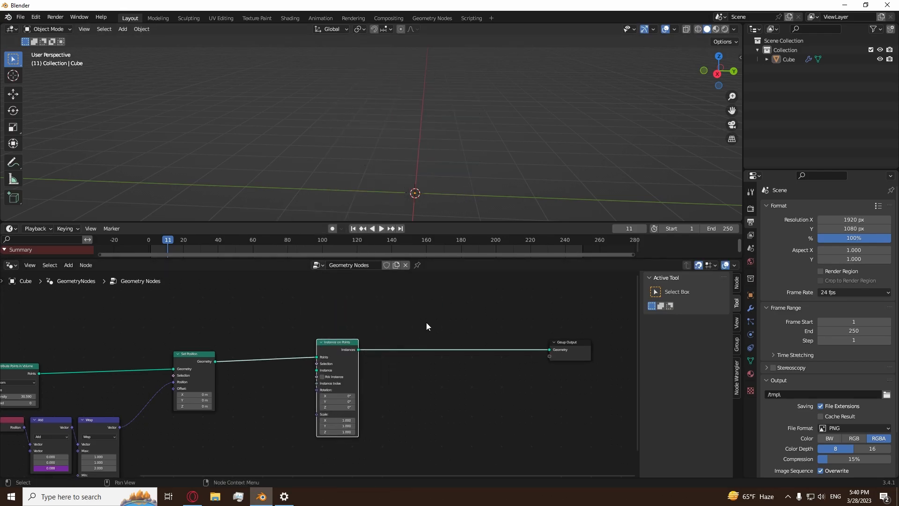
{"action": "middle_click_drag", "start_coordinate": [513, 168], "coordinate": [457, 149]}
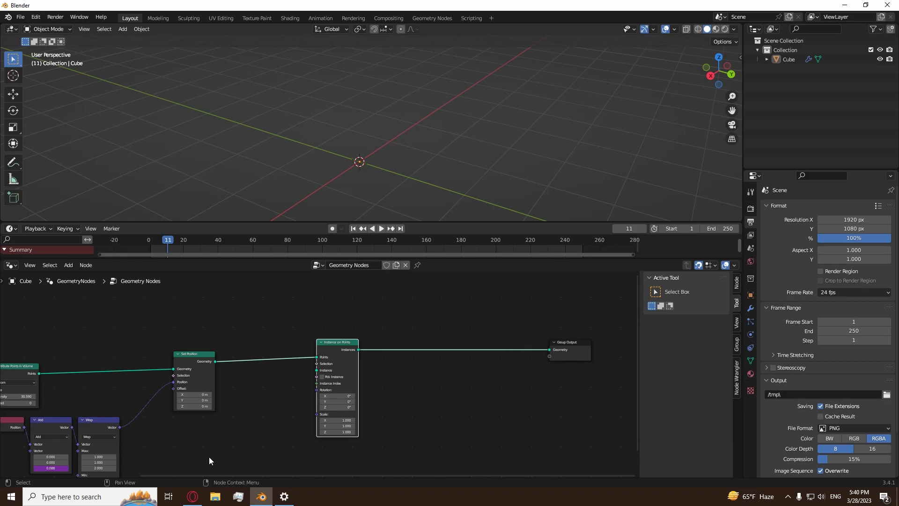
Step: Switch to a new Opera GX browser window and open textures.com
{"action": "mouse_move", "coordinate": [194, 499]}
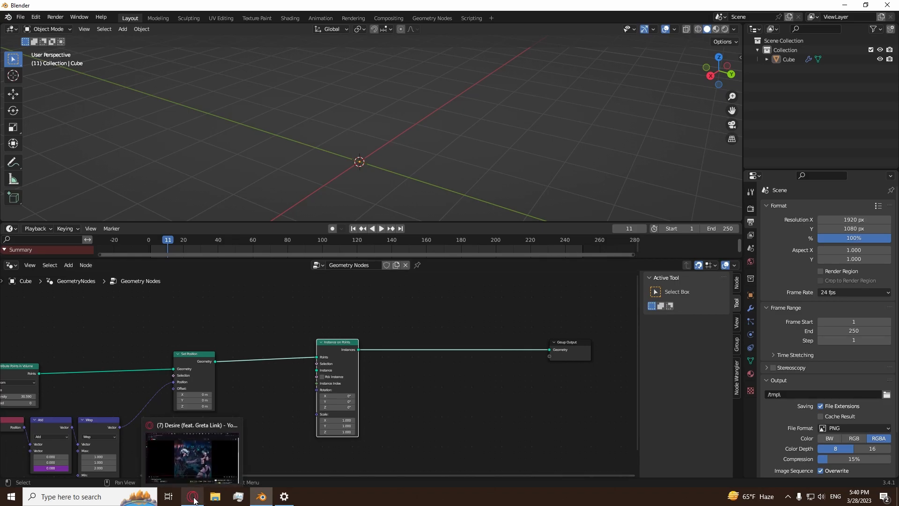
{"action": "right_click", "coordinate": [194, 499]}
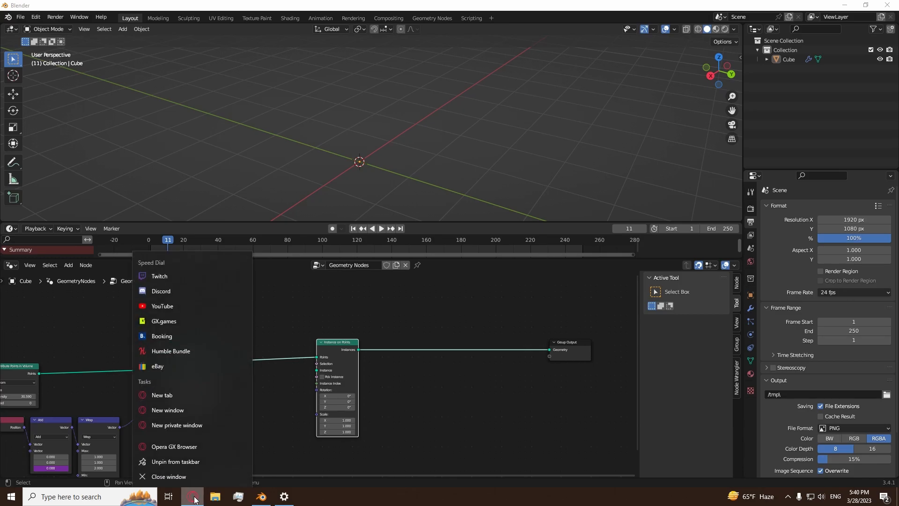
{"action": "left_click", "coordinate": [185, 408]}
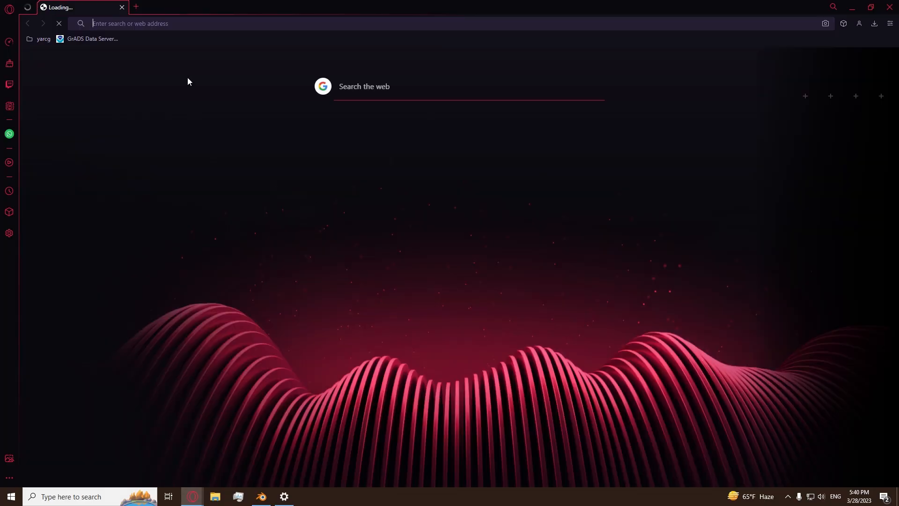
{"action": "left_click", "coordinate": [143, 23]}
{"action": "type", "text": "textures."}
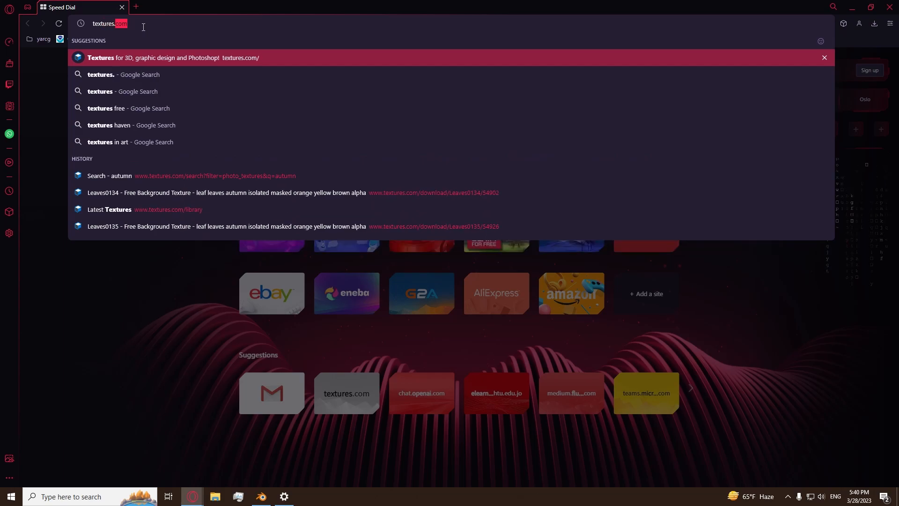
{"action": "key", "text": "Return"}
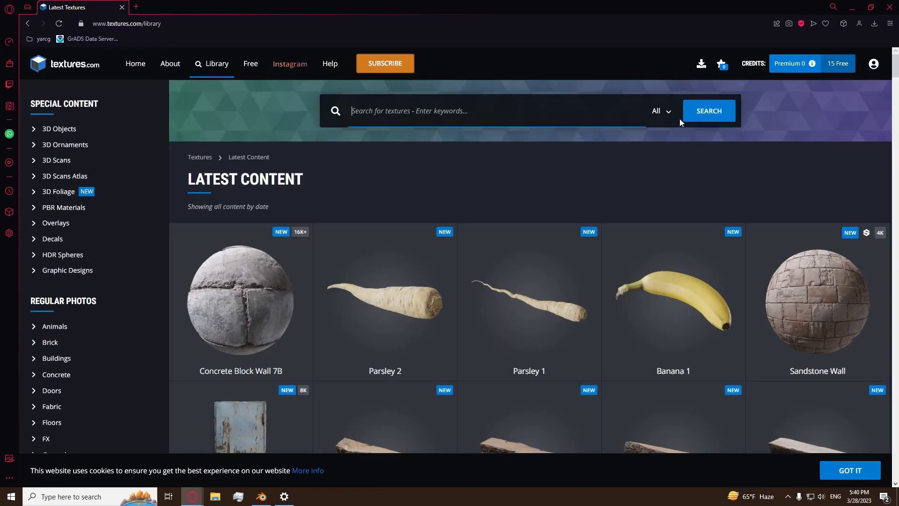
Step: Search textures.com for "autumn" within Photo Textures and browse the results for leaf images
{"action": "left_click", "coordinate": [668, 112]}
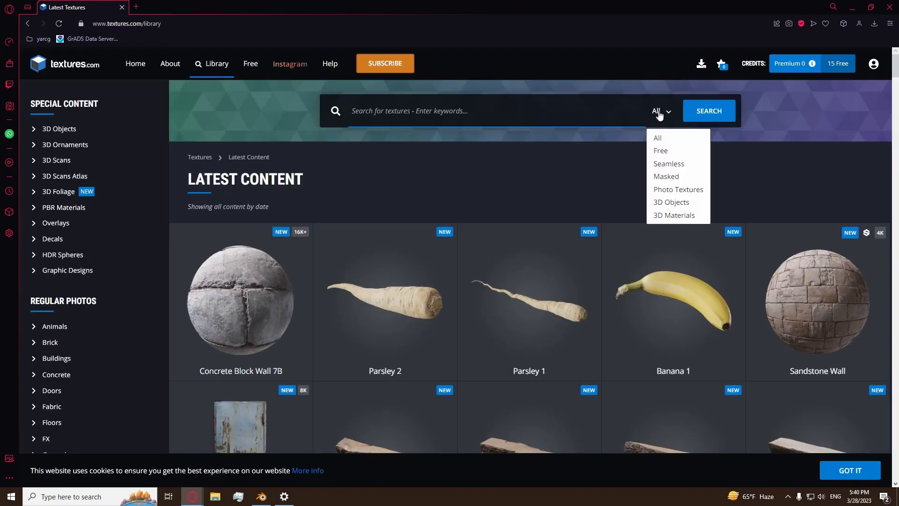
{"action": "left_click", "coordinate": [697, 189]}
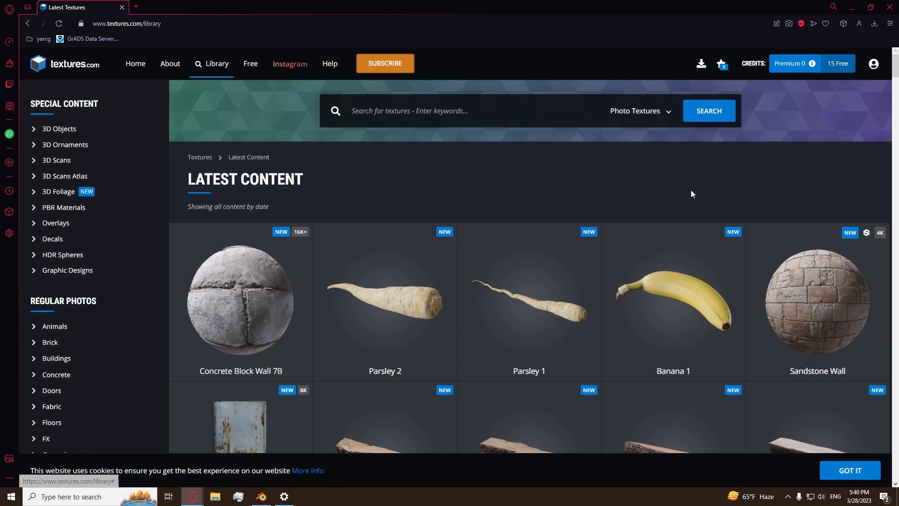
{"action": "left_click", "coordinate": [501, 112]}
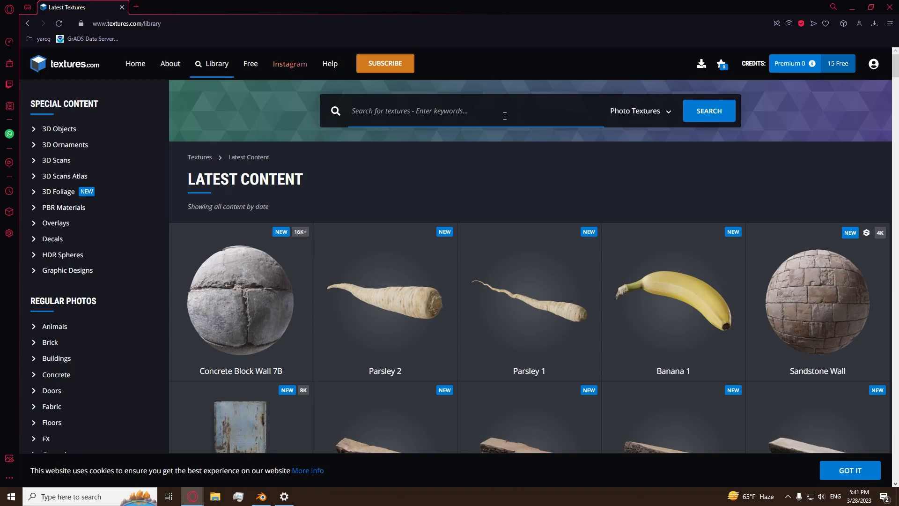
{"action": "type", "text": "autumn"}
{"action": "key", "text": "Return"}
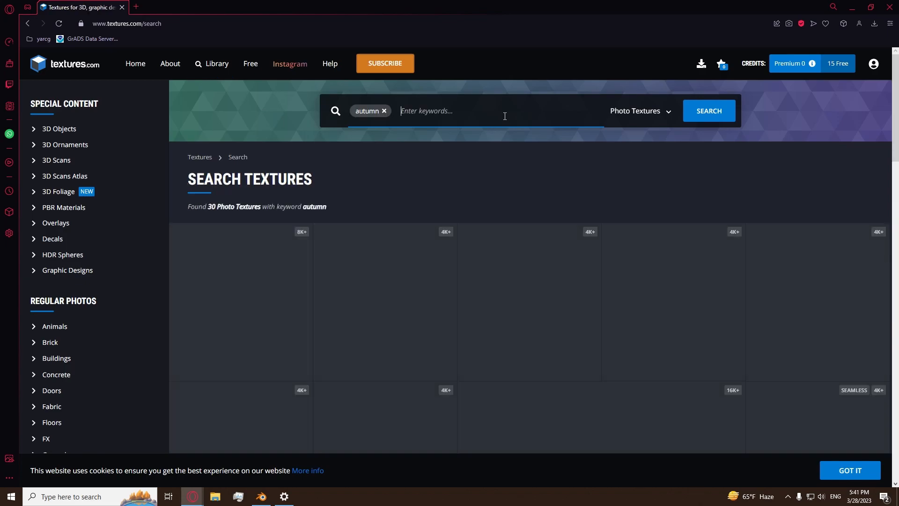
{"action": "scroll", "coordinate": [427, 260], "scroll_direction": "down", "scroll_amount": 5}
{"action": "scroll", "coordinate": [427, 260], "scroll_direction": "down", "scroll_amount": 6}
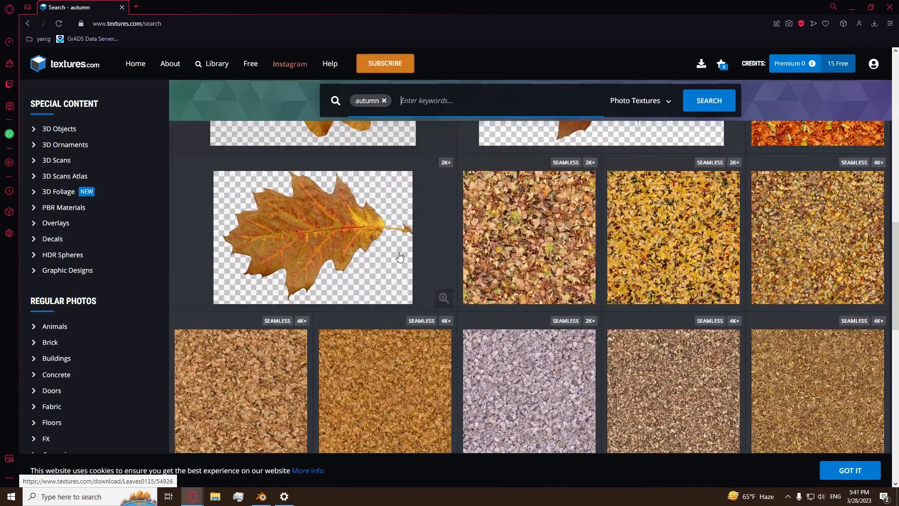
Step: Open the five masked single-leaf textures from the autumn search results in separate browser tabs
{"action": "scroll", "coordinate": [393, 262], "scroll_direction": "up", "scroll_amount": 4}
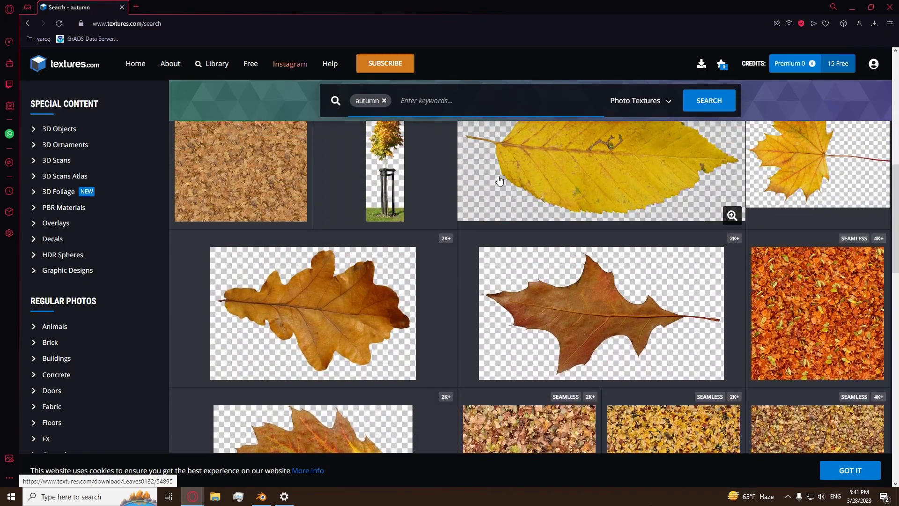
{"action": "middle_click", "coordinate": [499, 180]}
{"action": "middle_click", "coordinate": [773, 196]}
{"action": "middle_click", "coordinate": [551, 286]}
{"action": "middle_click", "coordinate": [351, 297]}
{"action": "scroll", "coordinate": [351, 295], "scroll_direction": "down", "scroll_amount": 2}
{"action": "middle_click", "coordinate": [337, 331]}
Step: View the opened texture pages one after another, from Leaves0132 through Leaves0135
{"action": "left_click", "coordinate": [155, 7]}
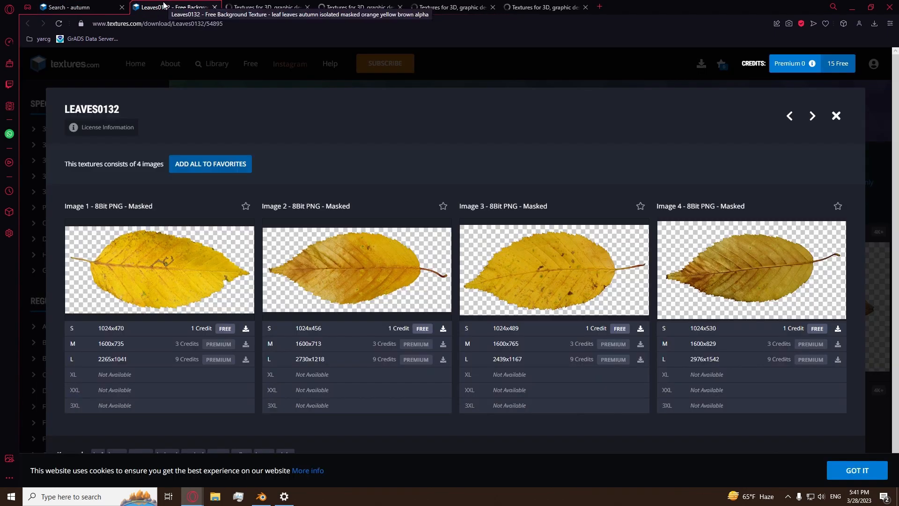
{"action": "left_click", "coordinate": [261, 6]}
{"action": "left_click", "coordinate": [346, 7]}
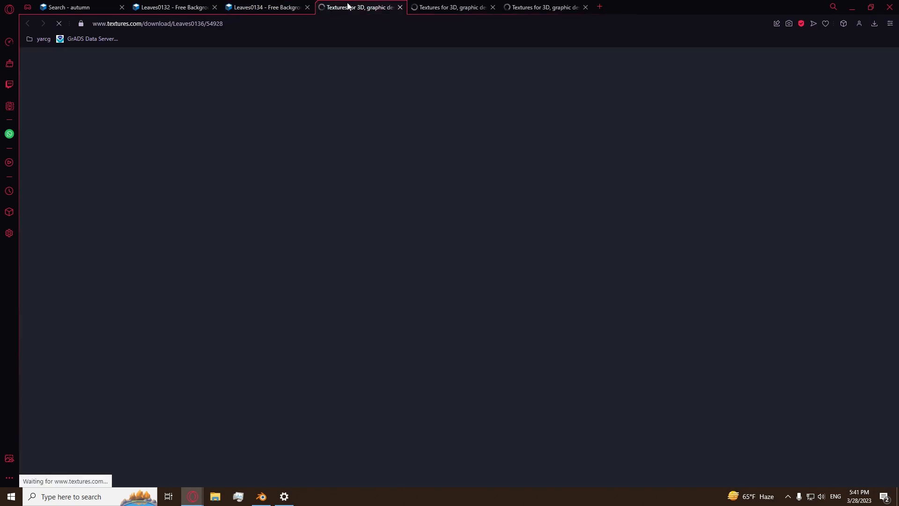
{"action": "left_click", "coordinate": [444, 6]}
{"action": "left_click", "coordinate": [529, 6]}
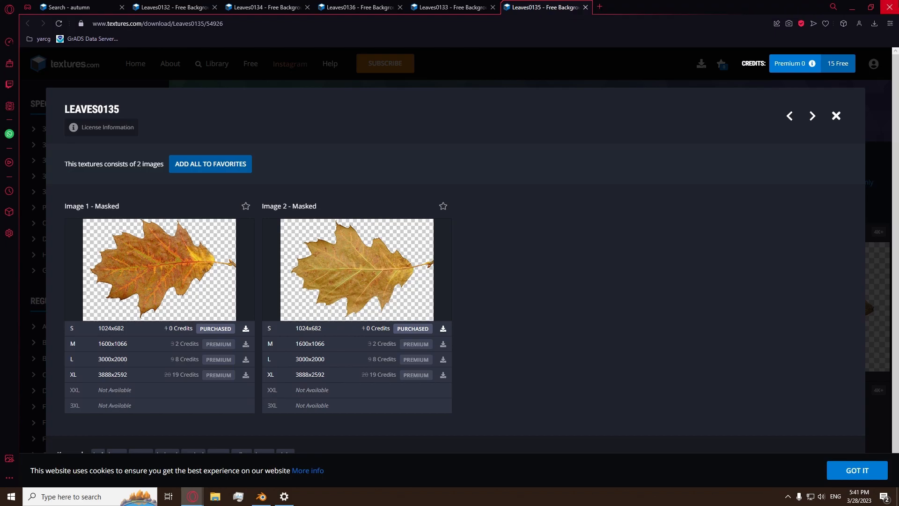
Step: Leave the Leaves0135 page to browse the Leaves category for more textures, and close the whole browser window
{"action": "left_click", "coordinate": [603, 75]}
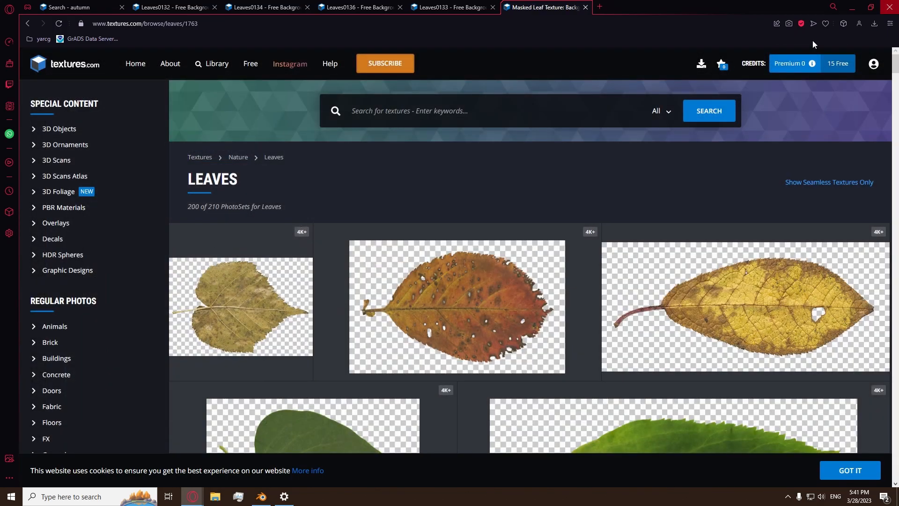
{"action": "scroll", "coordinate": [588, 185], "scroll_direction": "down", "scroll_amount": 4}
{"action": "scroll", "coordinate": [588, 185], "scroll_direction": "down", "scroll_amount": 12}
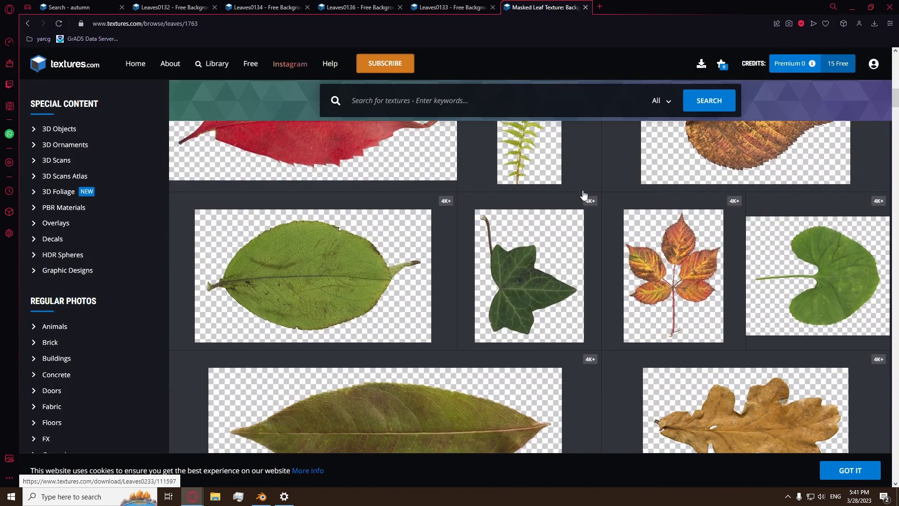
{"action": "scroll", "coordinate": [582, 194], "scroll_direction": "up", "scroll_amount": 15}
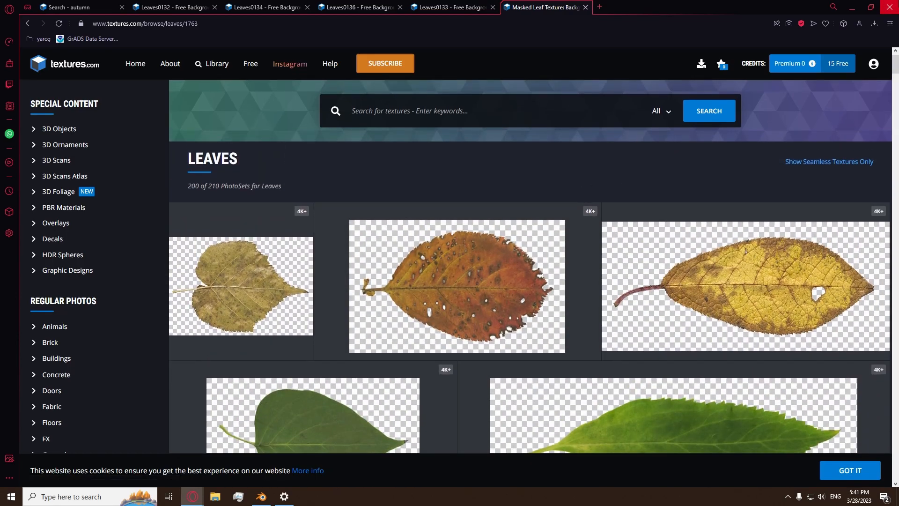
{"action": "left_click", "coordinate": [889, 7]}
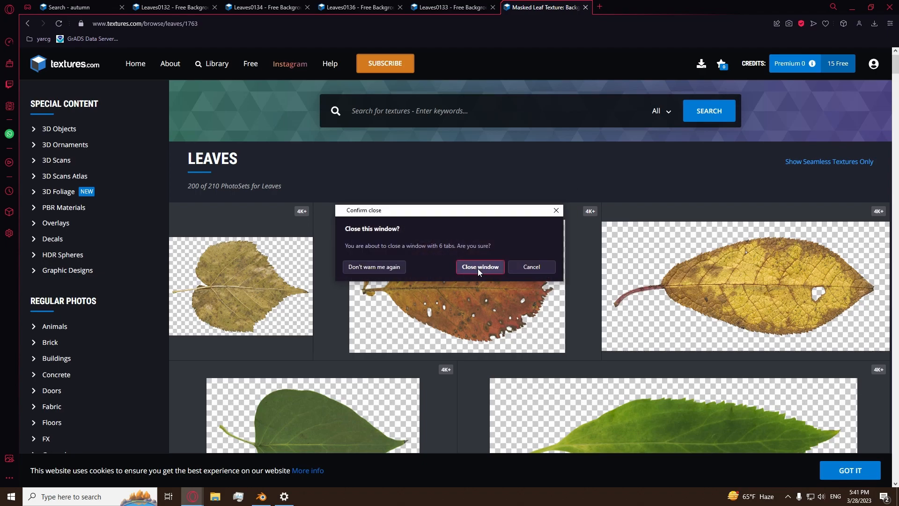
{"action": "left_click", "coordinate": [478, 267]}
Step: Select the cube in Blender and move the Instance on Points node close to the Group Output node
{"action": "left_click_drag", "start_coordinate": [337, 347], "coordinate": [313, 354]}
{"action": "scroll", "coordinate": [426, 398], "scroll_direction": "down", "scroll_amount": 3}
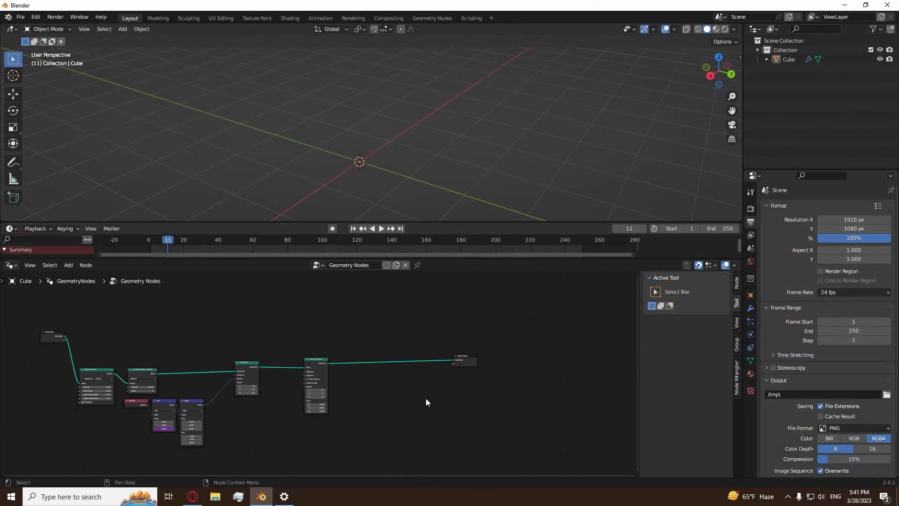
{"action": "left_click", "coordinate": [317, 177]}
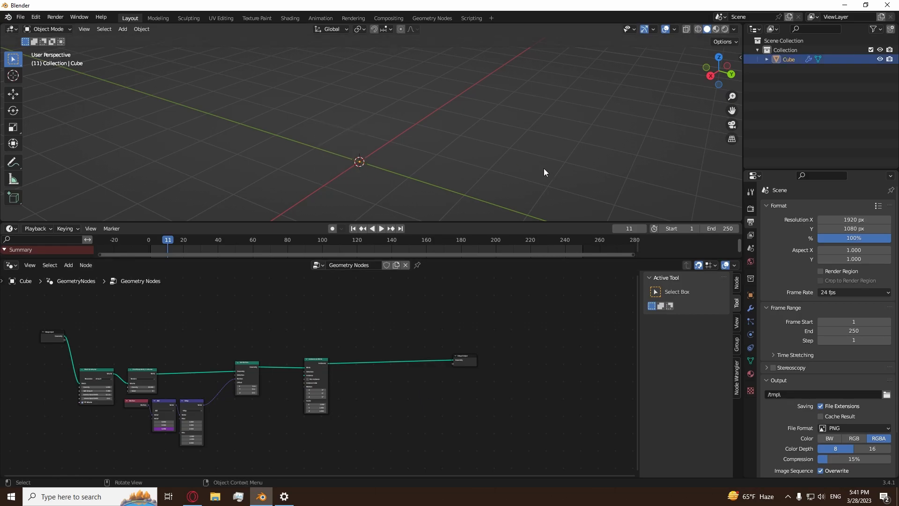
{"action": "scroll", "coordinate": [374, 387], "scroll_direction": "up", "scroll_amount": 2}
{"action": "left_click_drag", "start_coordinate": [318, 361], "coordinate": [506, 352]}
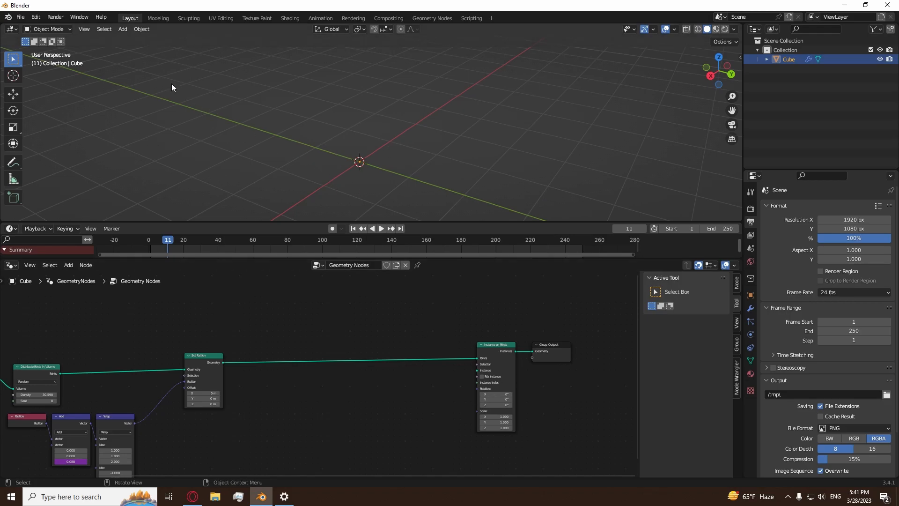
Step: Search the add-on preferences for "images" to check that Import Images as Planes is enabled
{"action": "left_click", "coordinate": [26, 18]}
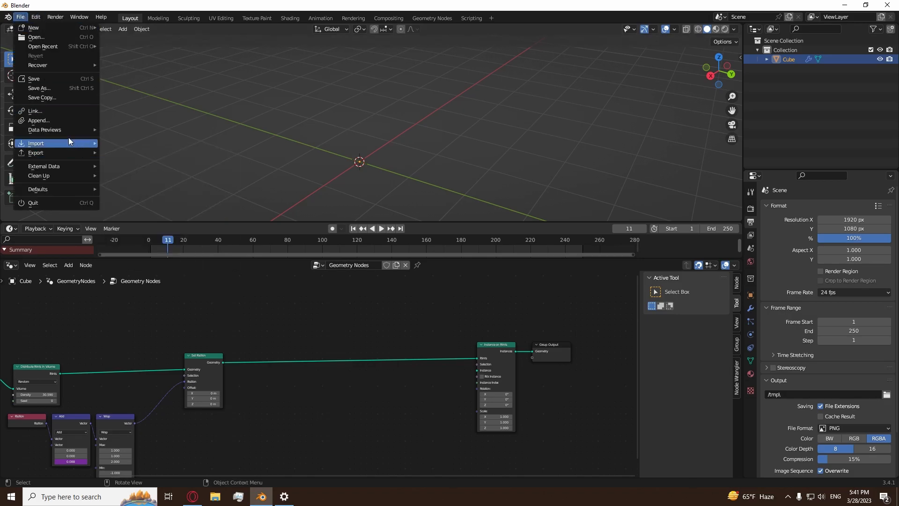
{"action": "mouse_move", "coordinate": [35, 27]}
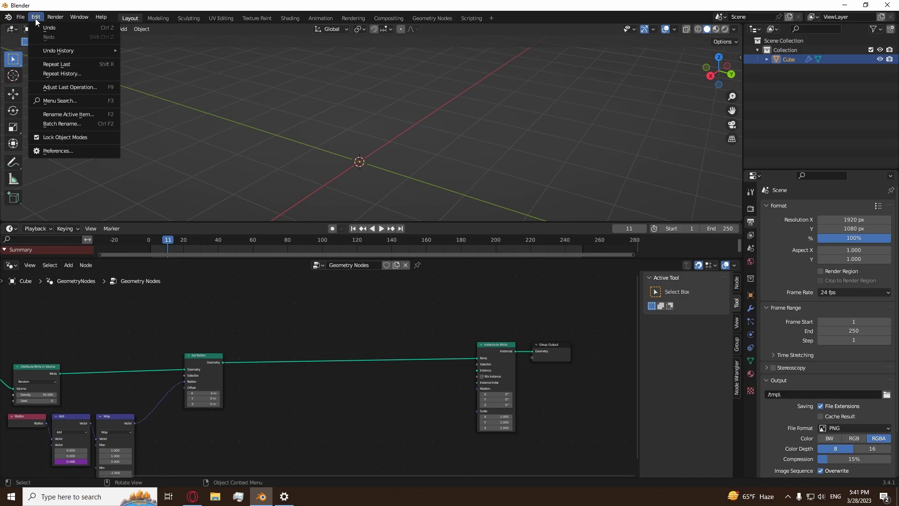
{"action": "left_click", "coordinate": [87, 150]}
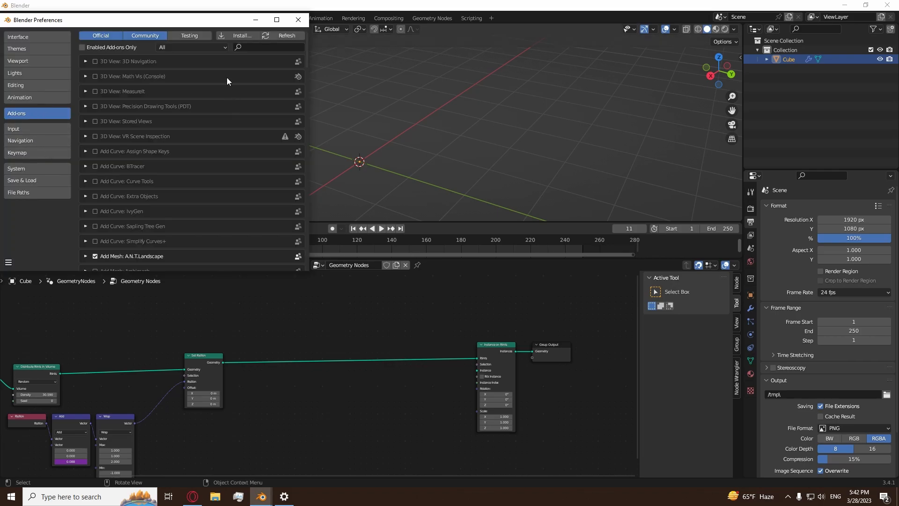
{"action": "left_click", "coordinate": [262, 47]}
{"action": "type", "text": "images"}
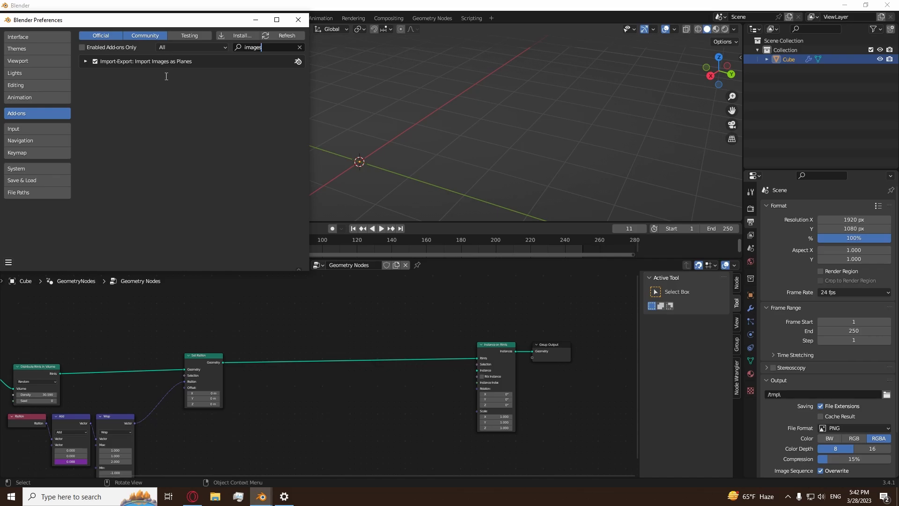
{"action": "left_click", "coordinate": [299, 20]}
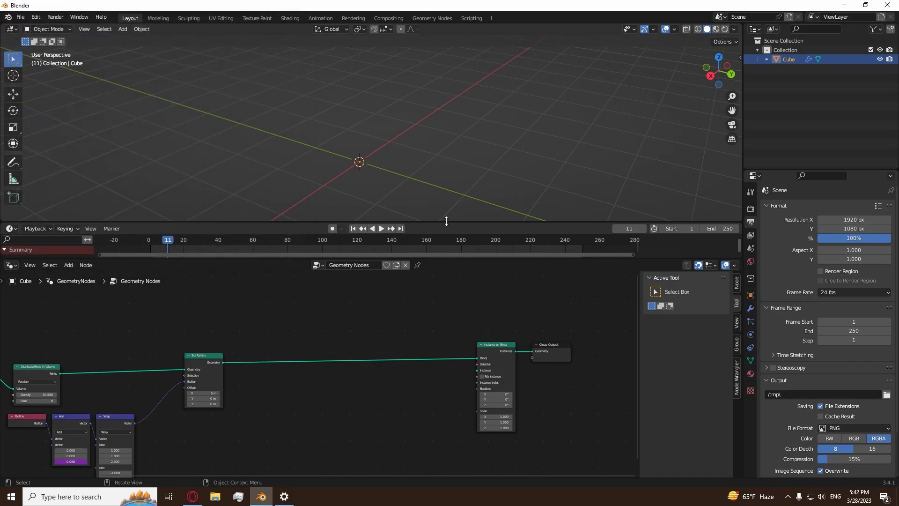
Step: Import all the leaf PNG files from the Desktop\Textures\autumn_leaves folder as image planes
{"action": "key", "text": "shift+a"}
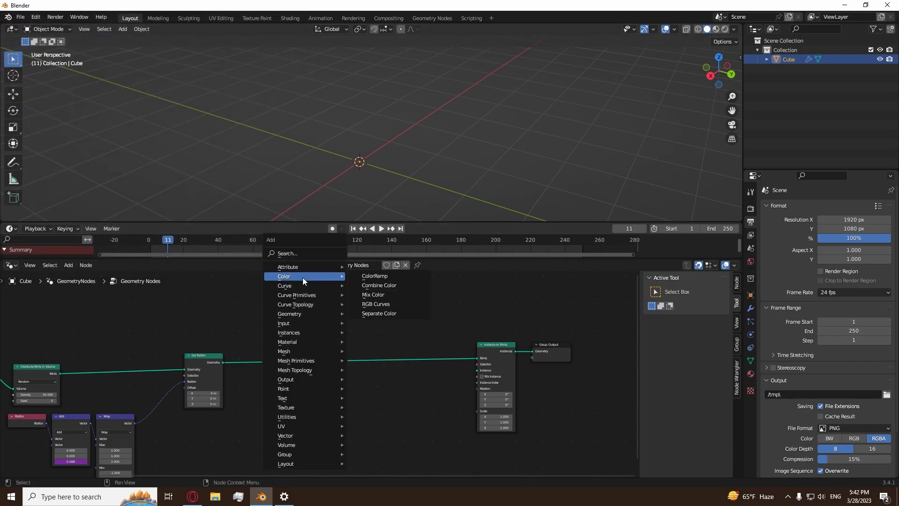
{"action": "mouse_move", "coordinate": [322, 363]}
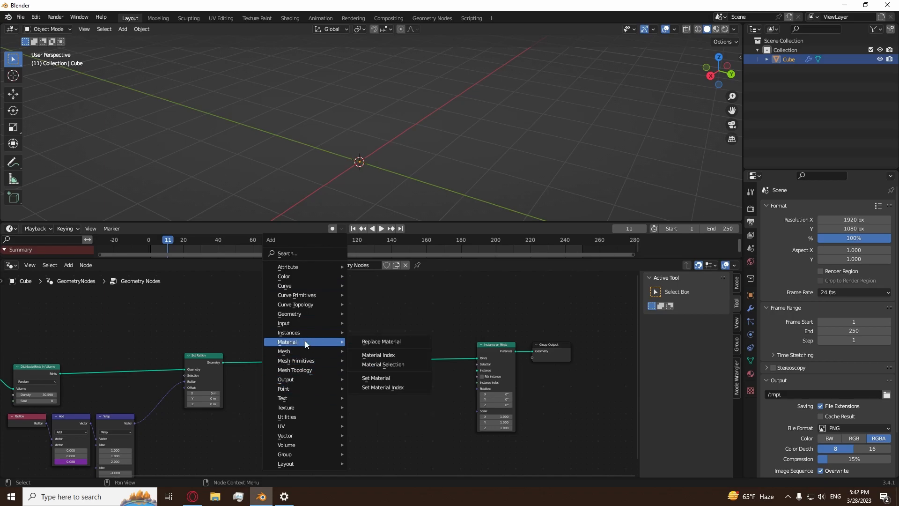
{"action": "key", "text": "shift+a"}
{"action": "mouse_move", "coordinate": [316, 152]}
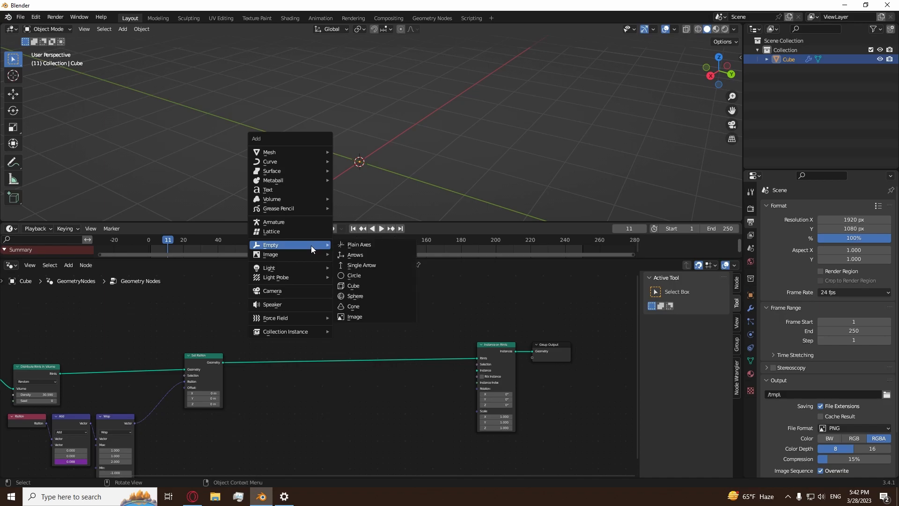
{"action": "mouse_move", "coordinate": [310, 254]}
{"action": "left_click", "coordinate": [356, 273]}
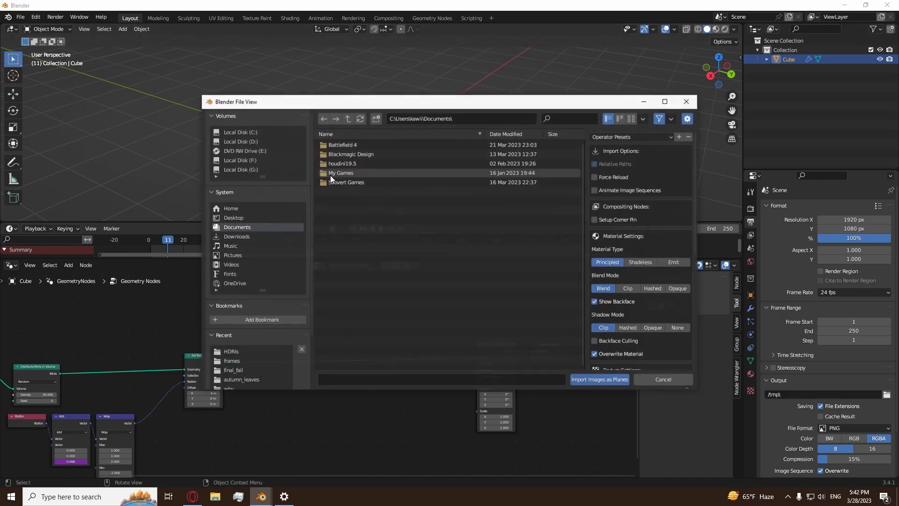
{"action": "left_click", "coordinate": [247, 215]}
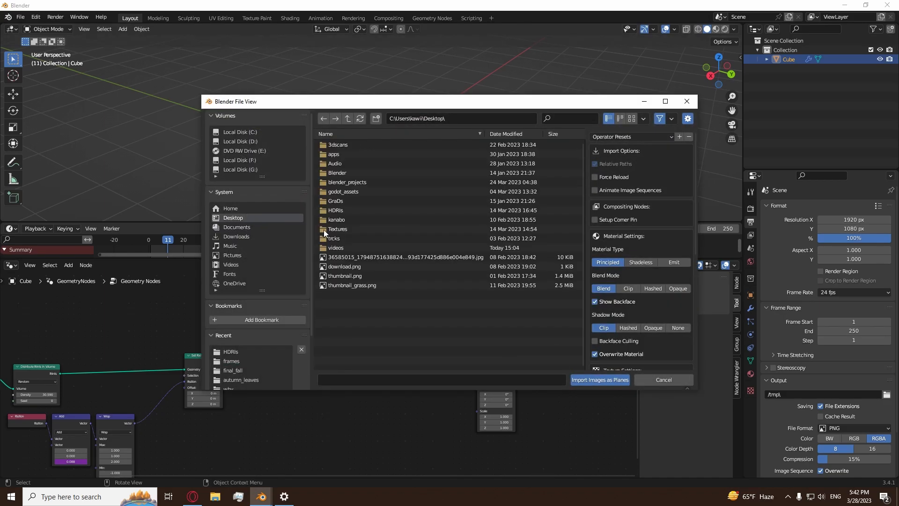
{"action": "left_click", "coordinate": [350, 229]}
{"action": "double_click", "coordinate": [350, 229]}
{"action": "double_click", "coordinate": [345, 145]}
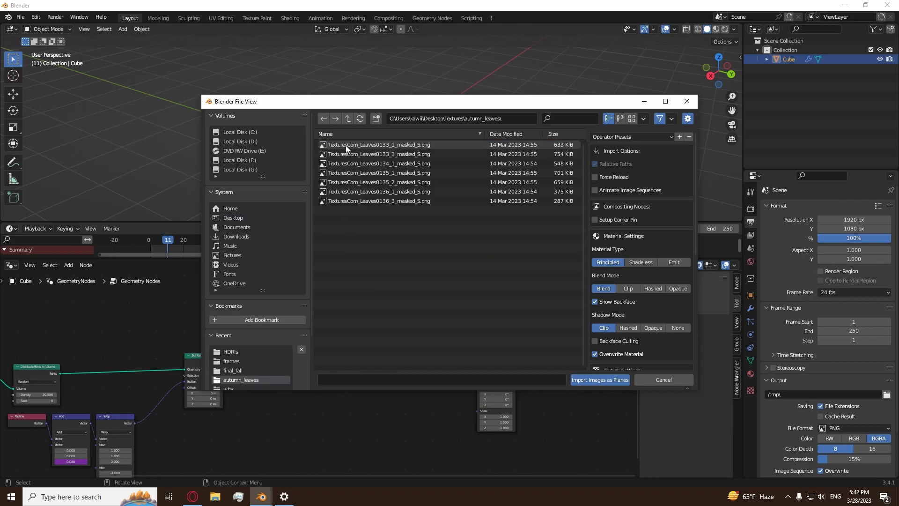
{"action": "key", "text": "a"}
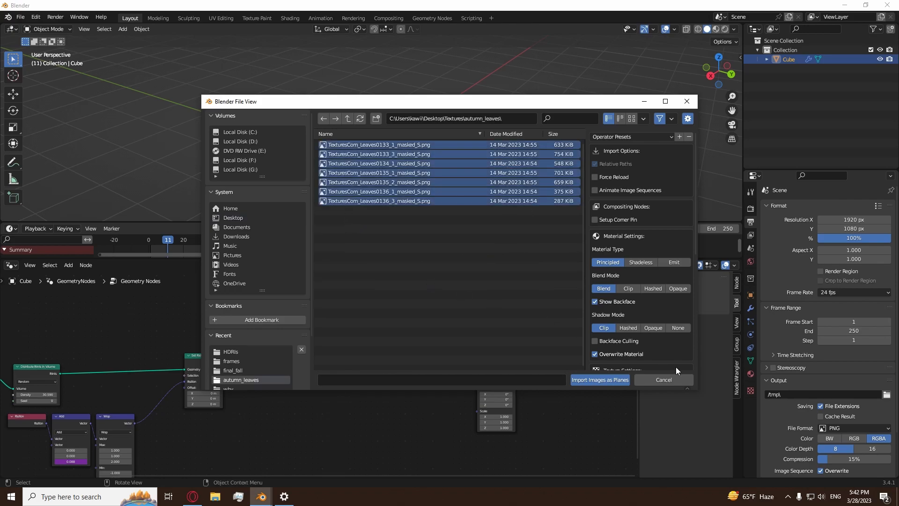
{"action": "left_click", "coordinate": [606, 383]}
Step: Display the viewport in Material Preview shading, deselect the imported leaf planes and inspect them from several angles
{"action": "scroll", "coordinate": [406, 166], "scroll_direction": "down", "scroll_amount": 4}
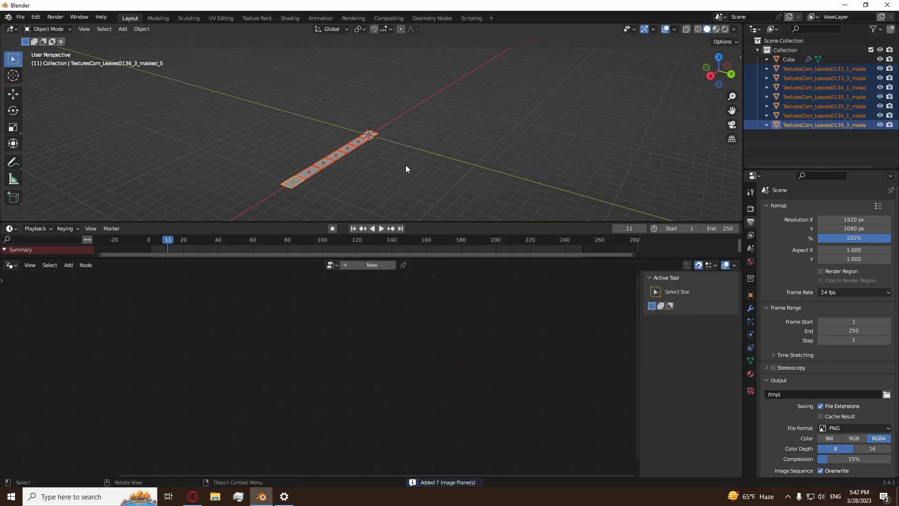
{"action": "key", "text": "z"}
{"action": "key", "text": "2"}
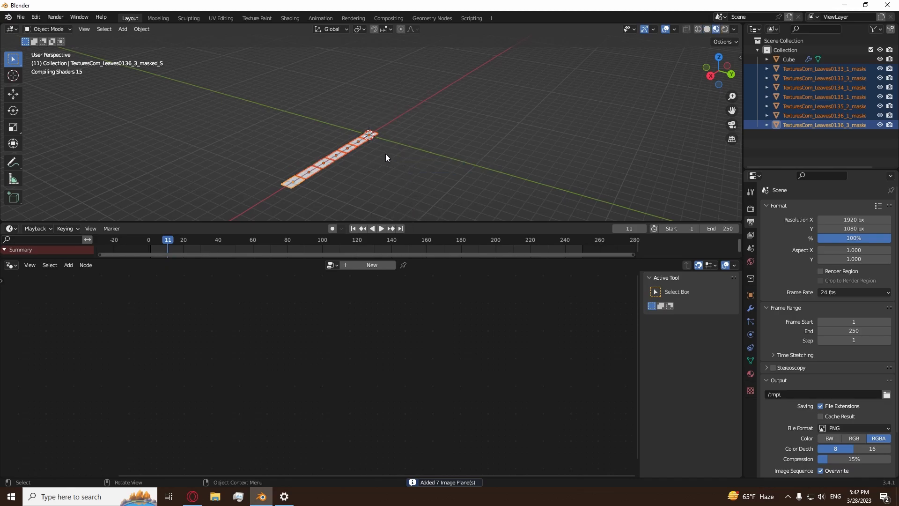
{"action": "scroll", "coordinate": [400, 155], "scroll_direction": "up", "scroll_amount": 4}
{"action": "left_click", "coordinate": [395, 152]}
{"action": "mouse_move", "coordinate": [395, 151]}
{"action": "middle_mouse_down"}
{"action": "mouse_move", "coordinate": [380, 155]}
{"action": "mouse_move", "coordinate": [417, 96]}
{"action": "mouse_move", "coordinate": [517, 73]}
{"action": "mouse_move", "coordinate": [405, 161]}
{"action": "middle_mouse_up"}
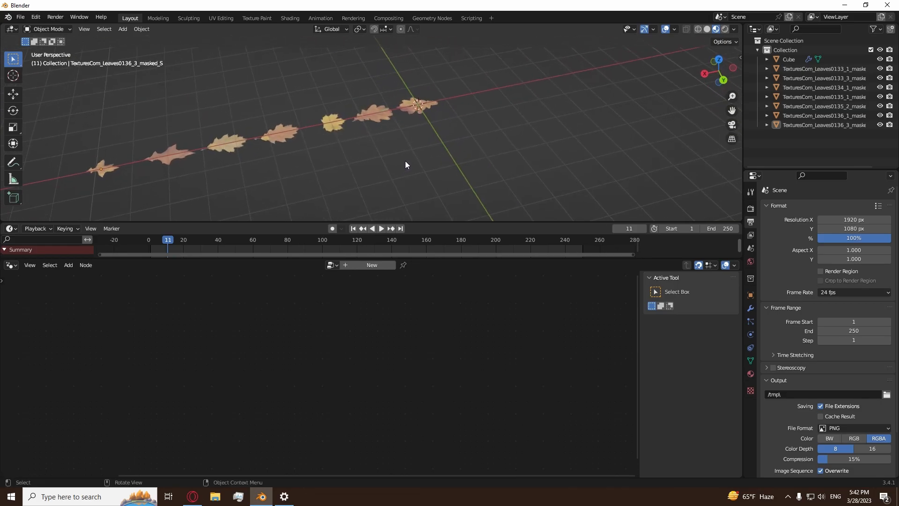
{"action": "middle_click_drag", "start_coordinate": [355, 128], "coordinate": [498, 136]}
Step: Move all the imported leaf planes into a new collection named "leaves"
{"action": "left_click_drag", "start_coordinate": [822, 149], "coordinate": [791, 66]}
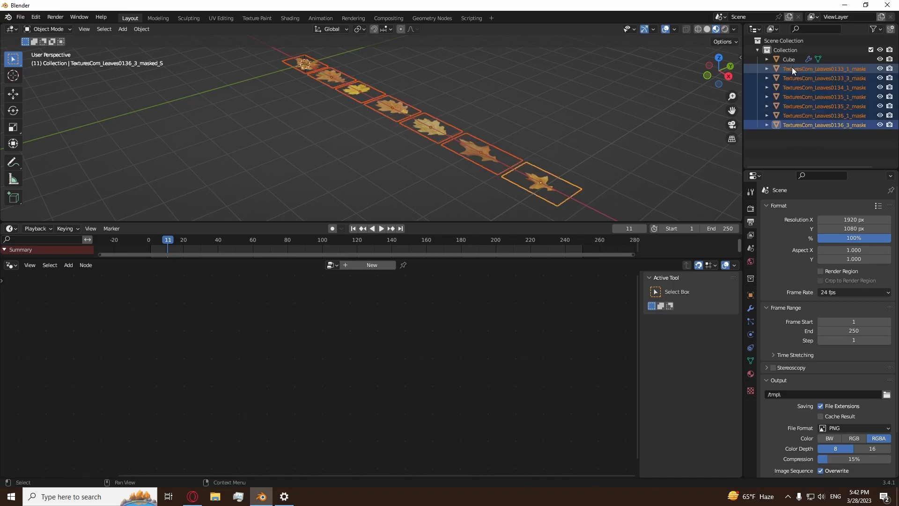
{"action": "key", "text": "m"}
{"action": "left_click", "coordinate": [805, 140]}
{"action": "type", "text": "leaves"}
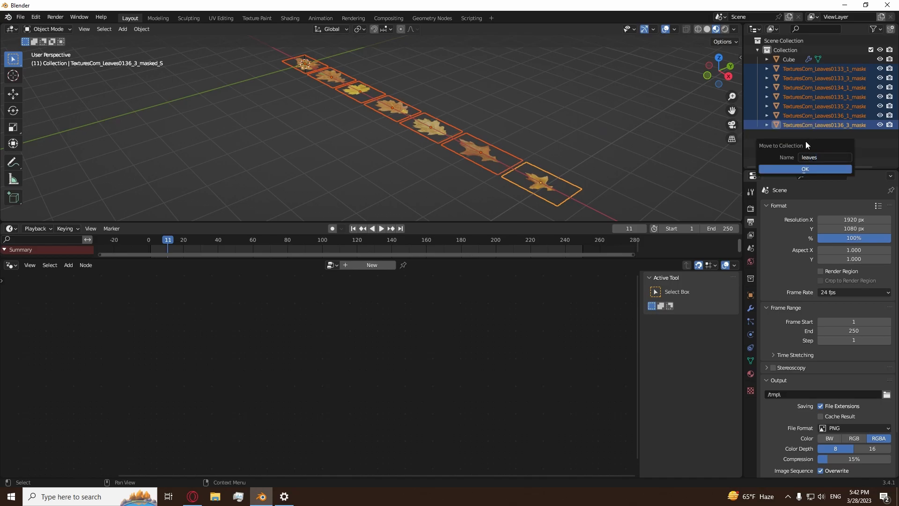
{"action": "left_click", "coordinate": [818, 169]}
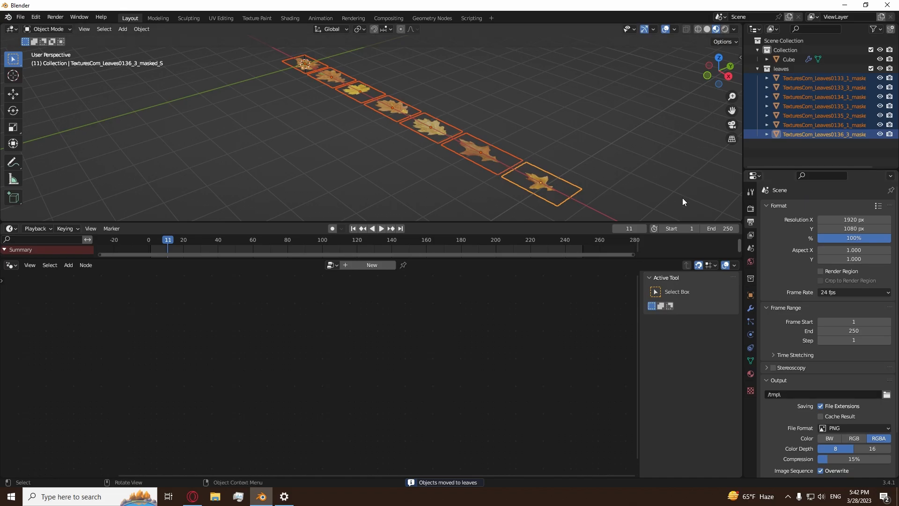
Step: Select the cube to show its node tree and add the leaves collection to it as a Collection Info node
{"action": "left_click", "coordinate": [789, 59]}
{"action": "key", "text": "Home"}
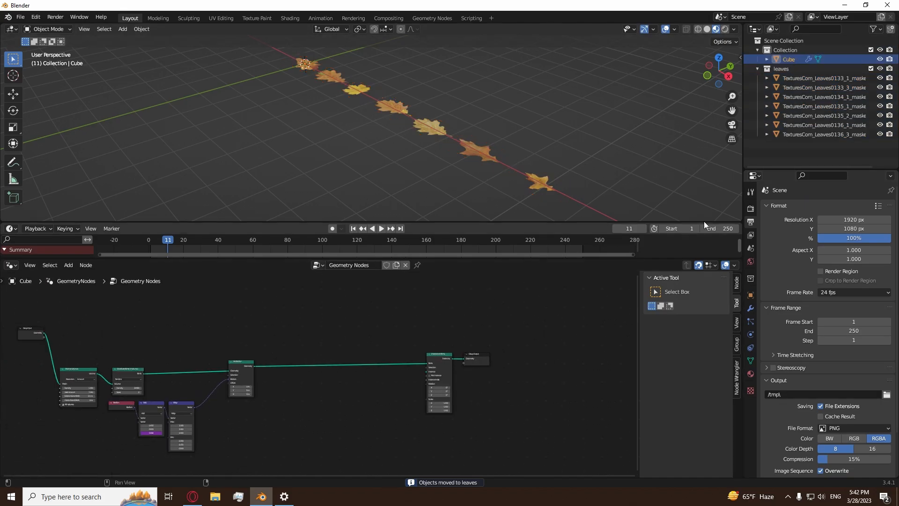
{"action": "mouse_move", "coordinate": [803, 67]}
{"action": "left_mouse_down"}
{"action": "mouse_move", "coordinate": [430, 282]}
{"action": "mouse_move", "coordinate": [803, 68]}
{"action": "left_mouse_up"}
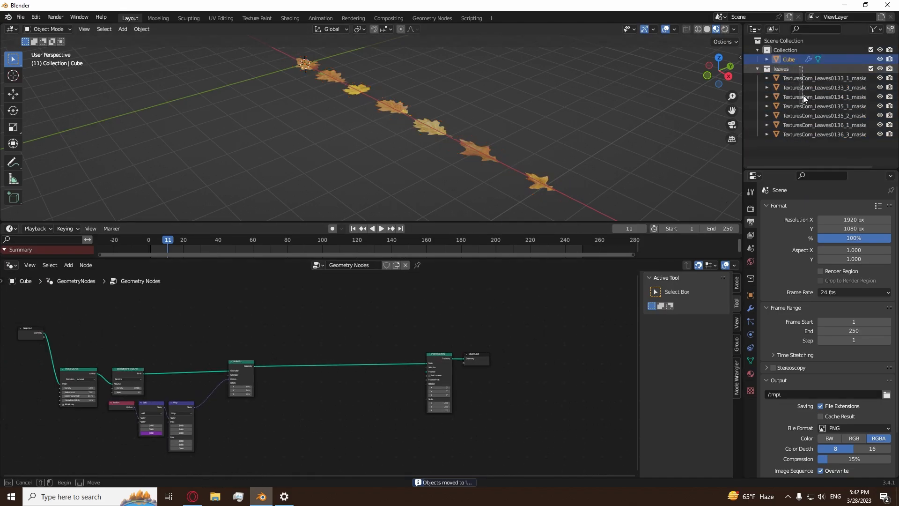
{"action": "left_click", "coordinate": [781, 69]}
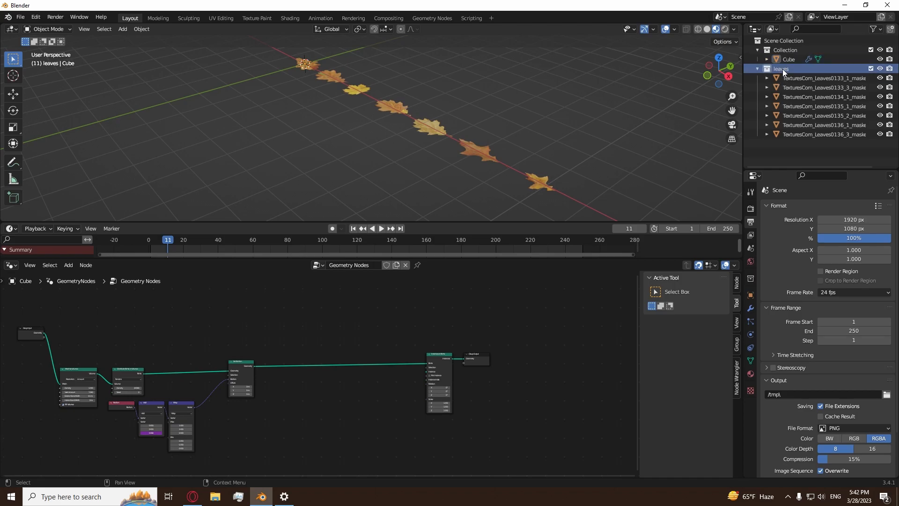
{"action": "left_click_drag", "start_coordinate": [780, 68], "coordinate": [549, 270]}
{"action": "left_click_drag", "start_coordinate": [271, 411], "coordinate": [271, 358]}
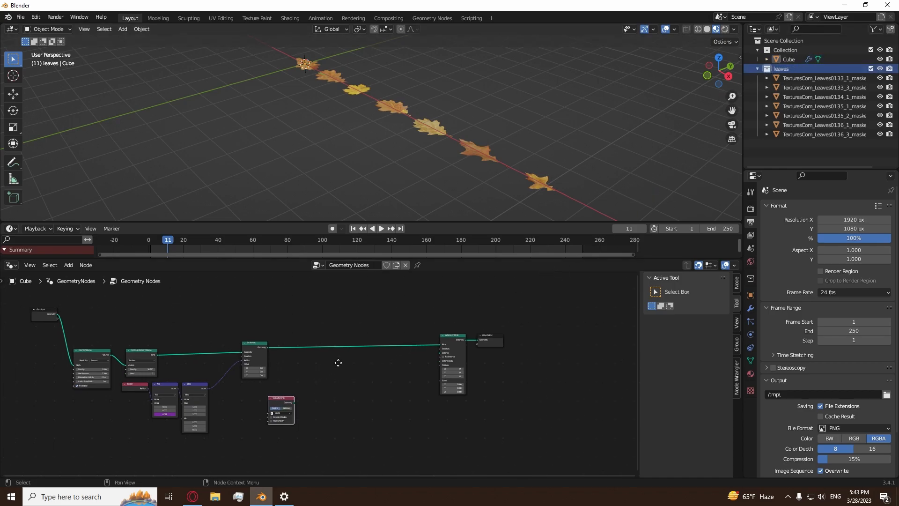
Step: Enable Separate Children and Reset Children on the Collection Info node and place it below Set Position
{"action": "scroll", "coordinate": [331, 368], "scroll_direction": "up", "scroll_amount": 2}
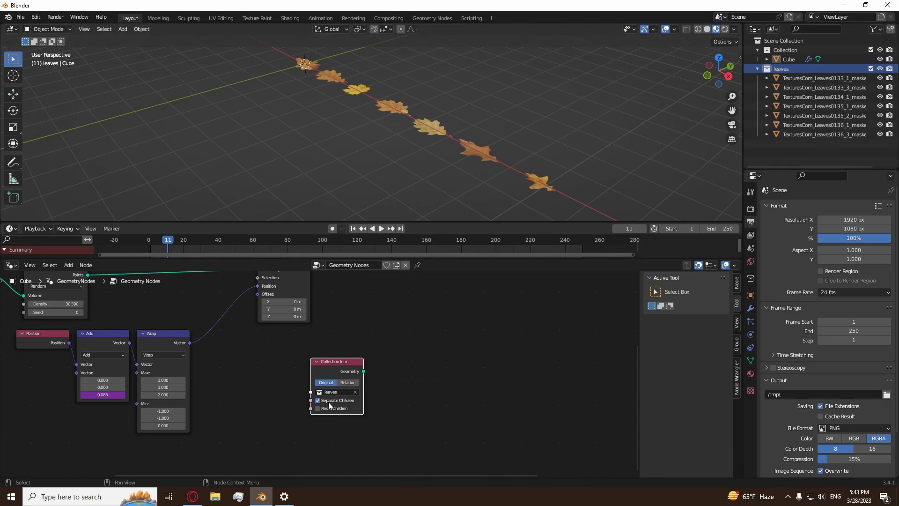
{"action": "left_click_drag", "start_coordinate": [339, 356], "coordinate": [288, 357]}
Step: Add a Separate Components node beside Collection Info and feed the collection's Geometry output into it
{"action": "key", "text": "shift+a"}
{"action": "mouse_move", "coordinate": [374, 326]}
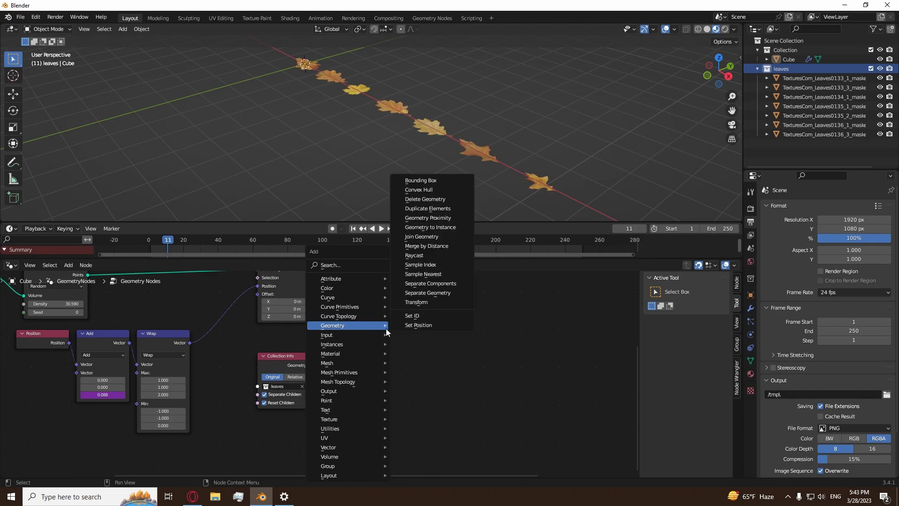
{"action": "left_click", "coordinate": [430, 283]}
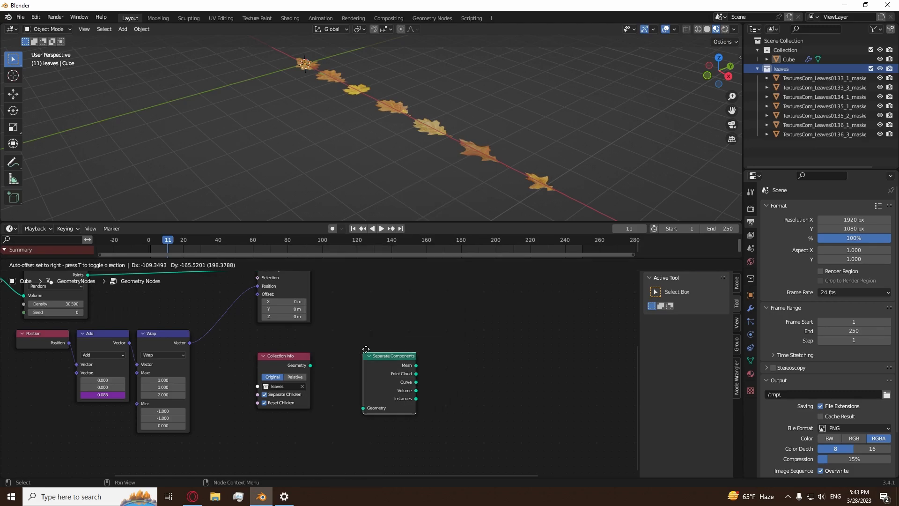
{"action": "left_click", "coordinate": [365, 348]}
{"action": "left_click_drag", "start_coordinate": [310, 365], "coordinate": [364, 408]}
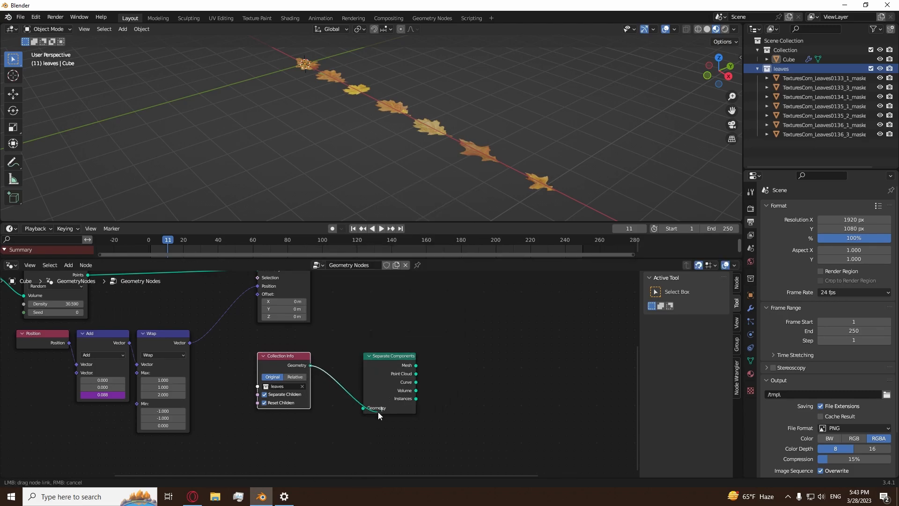
Step: Connect the Instances output of Separate Components to the Instance input of Instance on Points
{"action": "key", "text": "Home"}
{"action": "scroll", "coordinate": [462, 350], "scroll_direction": "up", "scroll_amount": 3}
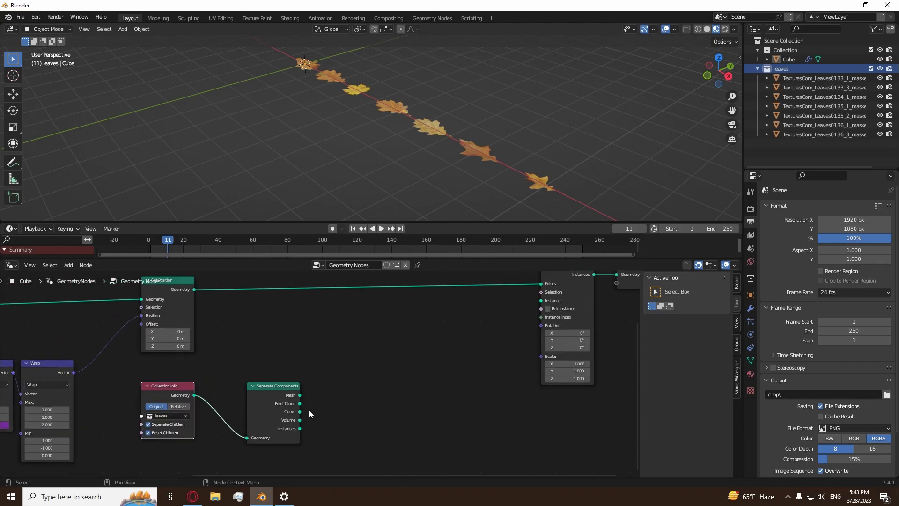
{"action": "left_click_drag", "start_coordinate": [300, 429], "coordinate": [542, 300]}
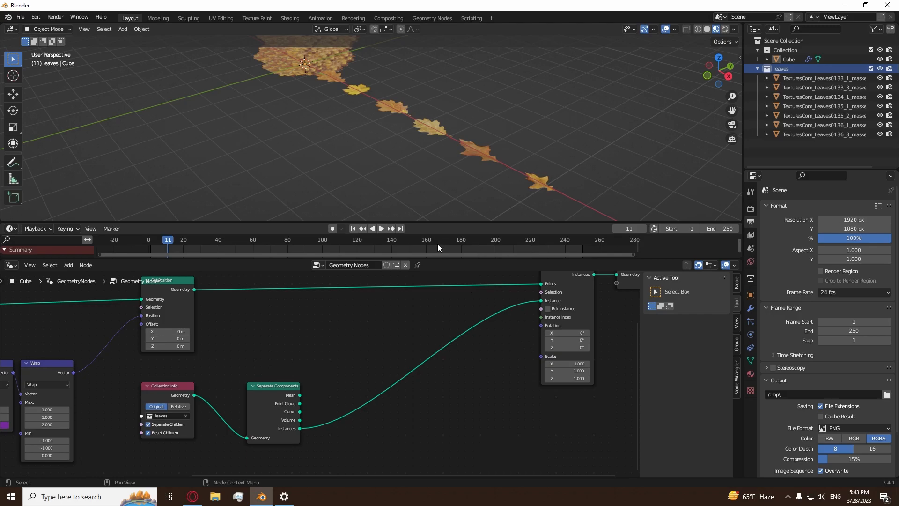
Step: Set the Density of the Distribute Points in Volume node to 20
{"action": "scroll", "coordinate": [321, 75], "scroll_direction": "down", "scroll_amount": 2}
{"action": "middle_click_drag", "start_coordinate": [321, 75], "coordinate": [364, 135], "text": "shift"}
{"action": "scroll", "coordinate": [381, 149], "scroll_direction": "up", "scroll_amount": 5}
{"action": "scroll", "coordinate": [304, 358], "scroll_direction": "down", "scroll_amount": 3}
{"action": "middle_click_drag", "start_coordinate": [304, 359], "coordinate": [408, 385]}
{"action": "middle_click_drag", "start_coordinate": [247, 375], "coordinate": [338, 397]}
{"action": "scroll", "coordinate": [318, 396], "scroll_direction": "up", "scroll_amount": 8}
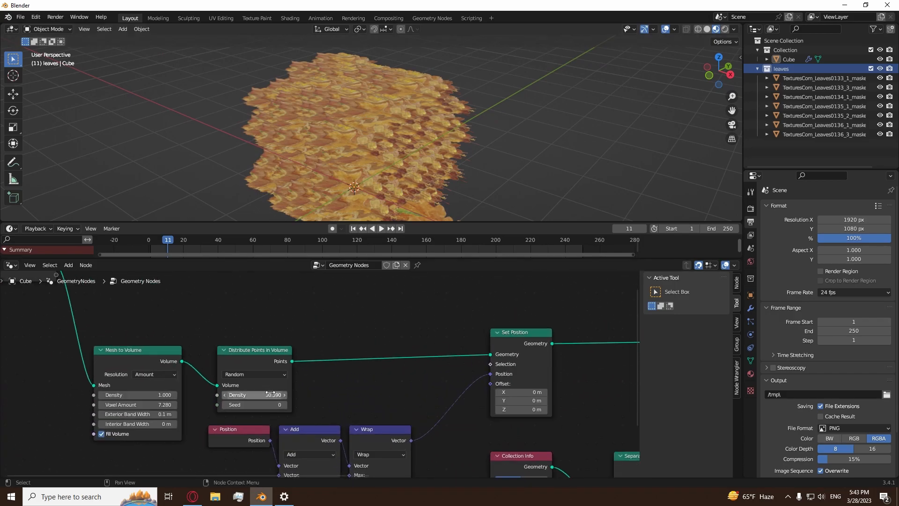
{"action": "left_click_drag", "start_coordinate": [255, 395], "coordinate": [120, 394]}
{"action": "middle_click_drag", "start_coordinate": [396, 177], "coordinate": [414, 141]}
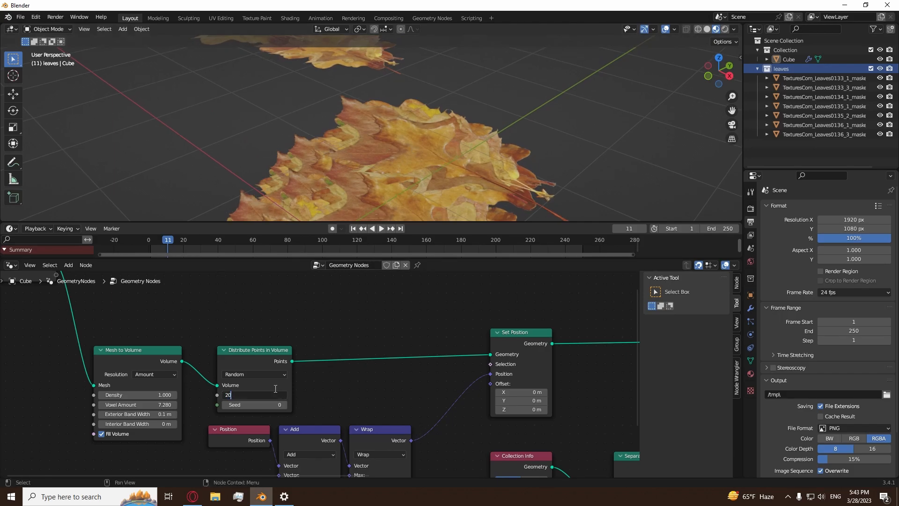
{"action": "key", "text": "Return"}
Step: Enable Pick Instance on the Instance on Points node and inspect the leaves in the viewport
{"action": "scroll", "coordinate": [555, 417], "scroll_direction": "down", "scroll_amount": 6}
{"action": "middle_click_drag", "start_coordinate": [551, 412], "coordinate": [410, 394]}
{"action": "scroll", "coordinate": [419, 388], "scroll_direction": "up", "scroll_amount": 5}
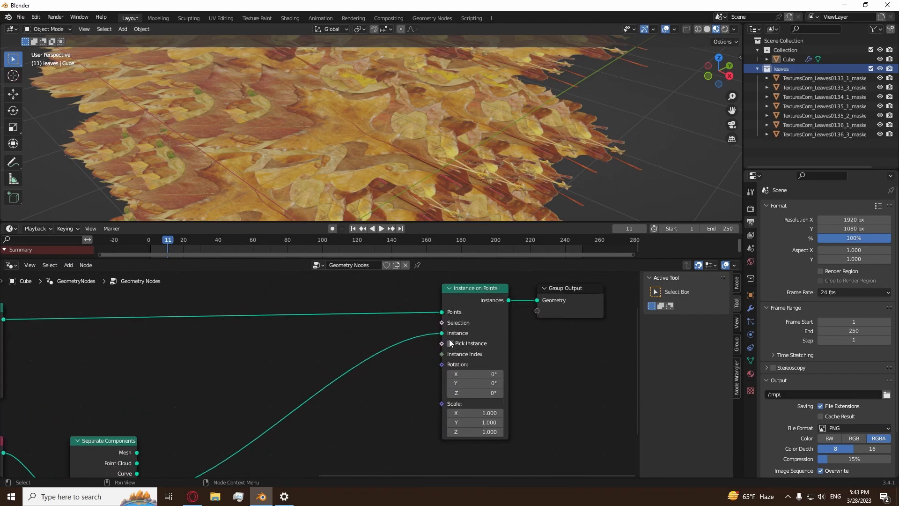
{"action": "left_click", "coordinate": [450, 344]}
{"action": "scroll", "coordinate": [320, 100], "scroll_direction": "down", "scroll_amount": 4}
{"action": "middle_click_drag", "start_coordinate": [319, 100], "coordinate": [291, 148]}
{"action": "scroll", "coordinate": [352, 150], "scroll_direction": "up", "scroll_amount": 4}
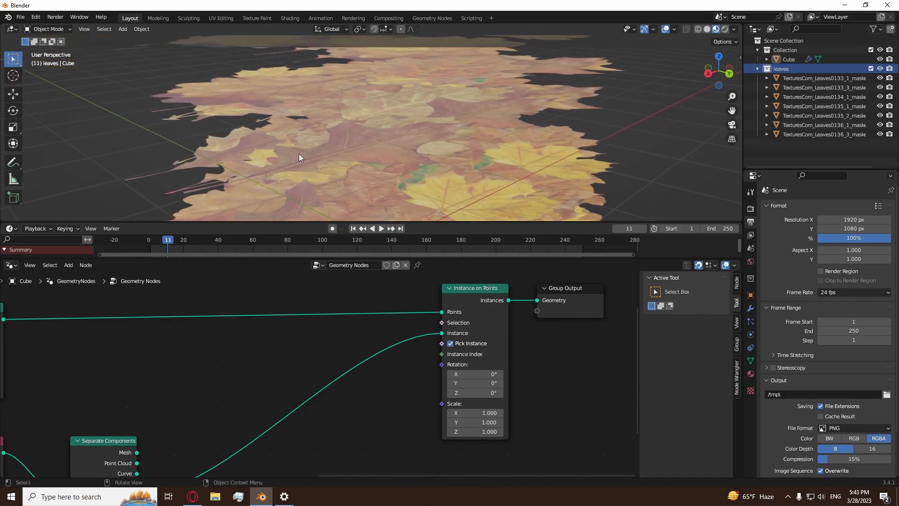
Step: Set the X, Y and Z Scale of Instance on Points to 0.1
{"action": "scroll", "coordinate": [440, 400], "scroll_direction": "down", "scroll_amount": 3}
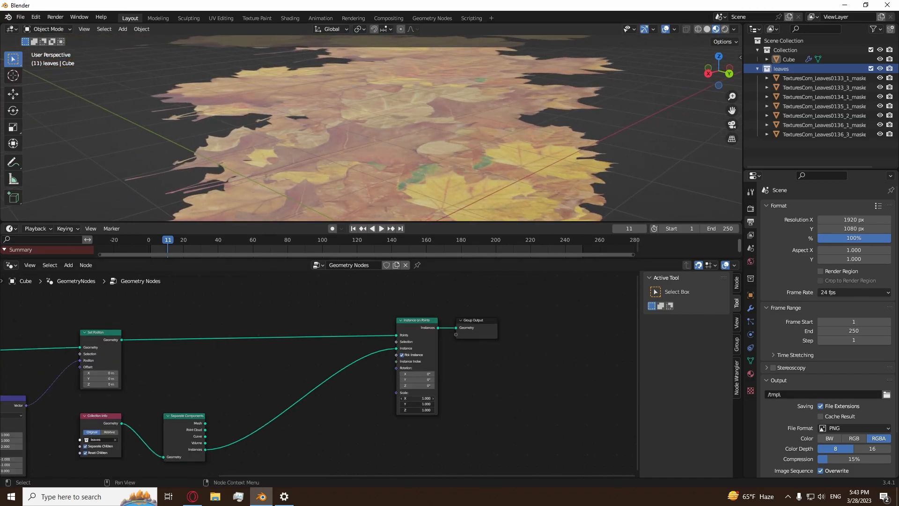
{"action": "type", "text": ".1"}
{"action": "key", "text": "Return"}
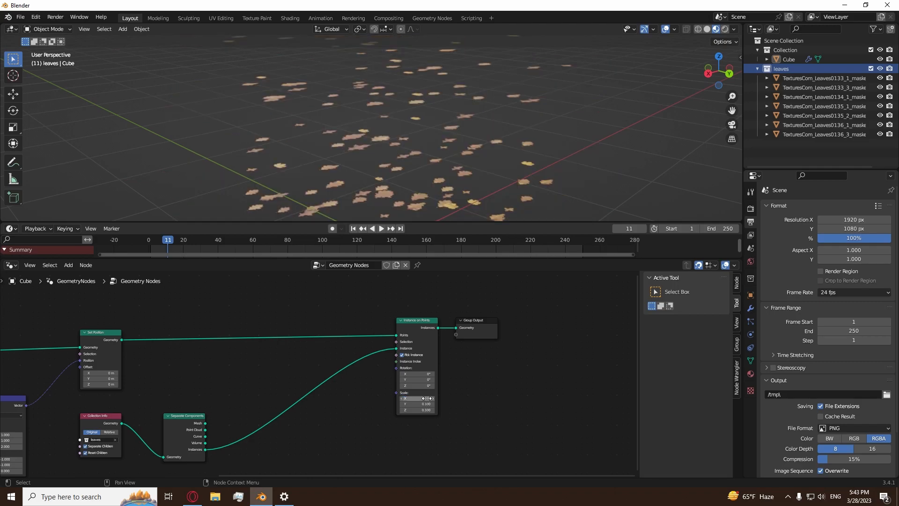
{"action": "middle_click_drag", "start_coordinate": [366, 119], "coordinate": [609, 94]}
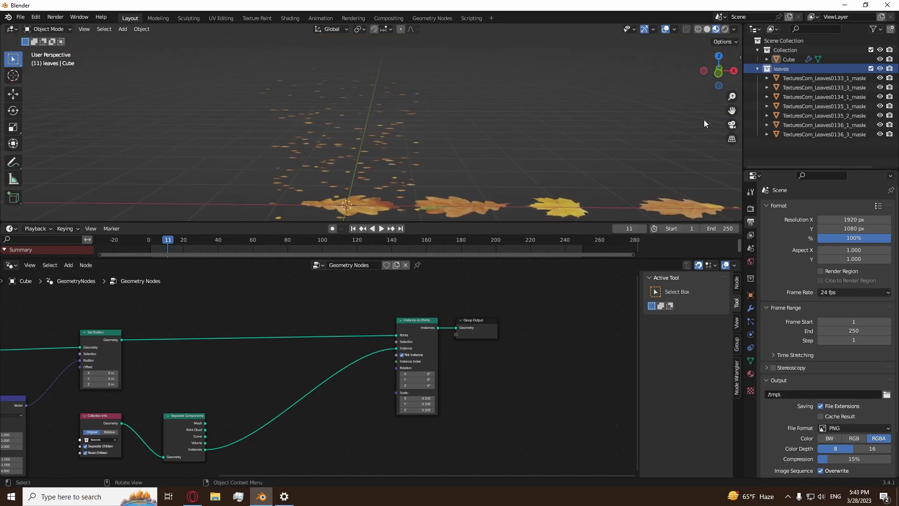
Step: Hide the leaves collection in the viewport and play the animation briefly to check the motion of the instanced leaves
{"action": "left_click", "coordinate": [881, 69]}
{"action": "middle_click_drag", "start_coordinate": [417, 144], "coordinate": [409, 72]}
{"action": "key", "text": "space"}
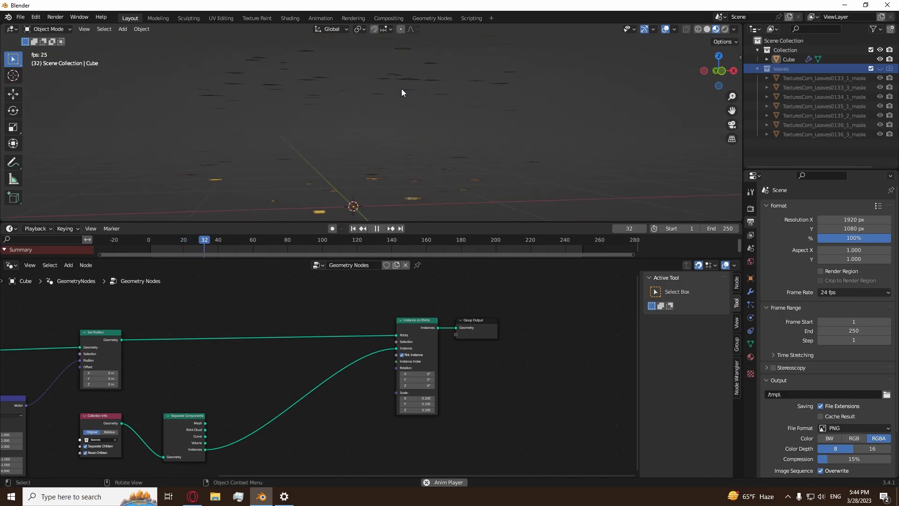
{"action": "key", "text": "space"}
{"action": "middle_click_drag", "start_coordinate": [370, 144], "coordinate": [368, 178]}
{"action": "scroll", "coordinate": [310, 427], "scroll_direction": "down", "scroll_amount": 3}
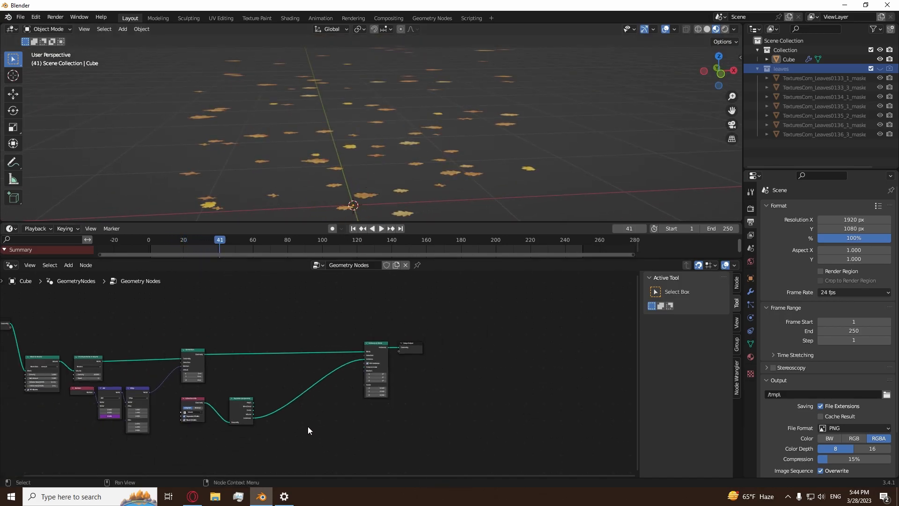
Step: Change the Z driver expression of the Add node to -frame/125 and play the animation to check the leaves' direction
{"action": "scroll", "coordinate": [465, 392], "scroll_direction": "up", "scroll_amount": 8}
{"action": "double_click", "coordinate": [383, 388]}
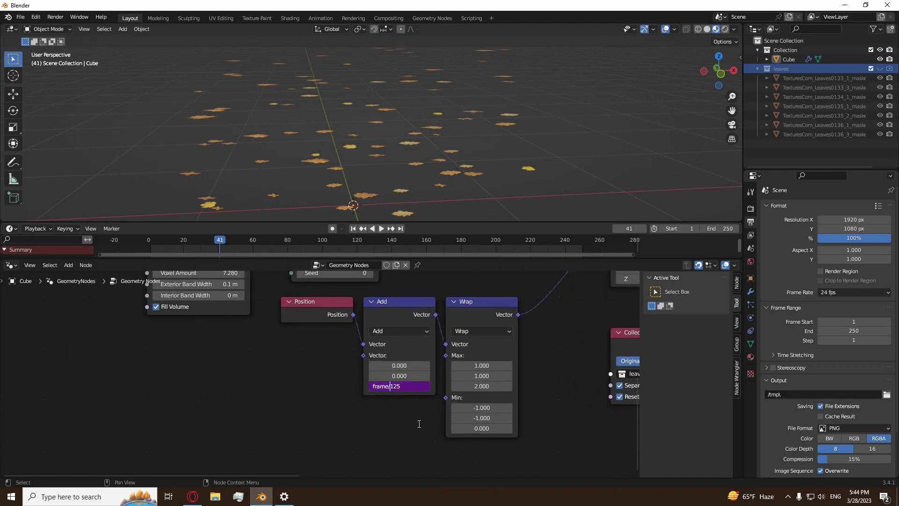
{"action": "key", "text": "Return"}
{"action": "key", "text": "space"}
{"action": "middle_click_drag", "start_coordinate": [388, 154], "coordinate": [388, 155]}
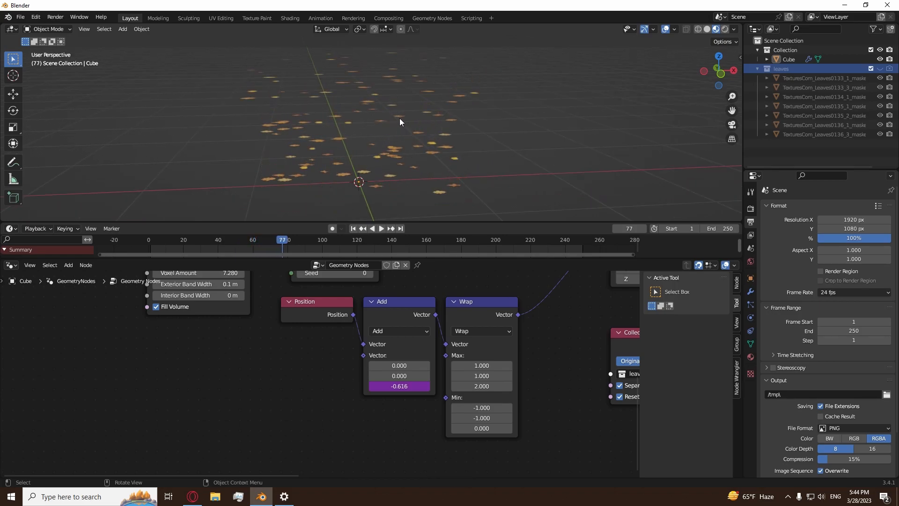
{"action": "middle_click_drag", "start_coordinate": [393, 107], "coordinate": [399, 145]}
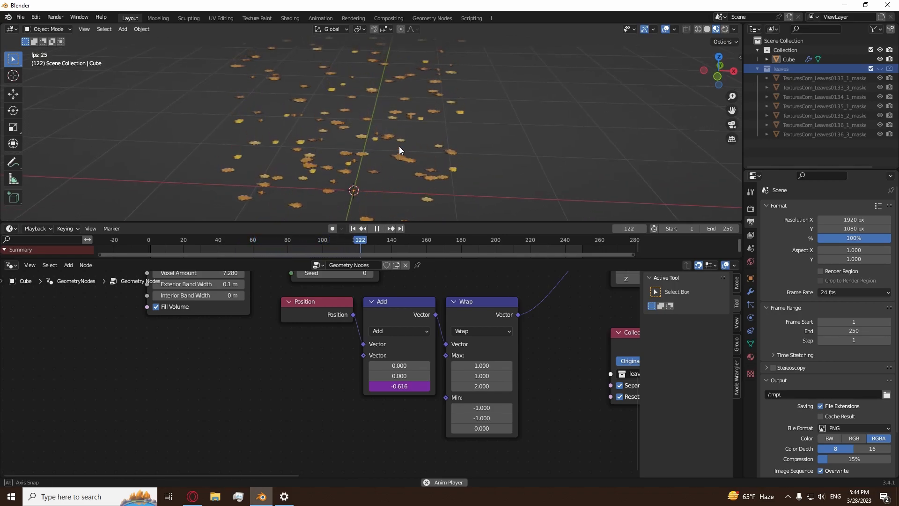
{"action": "key", "text": "space"}
Step: Stack Separate Components and Collection Info below Instance on Points, and shift these nodes and Group Output away from Set Position to make room
{"action": "scroll", "coordinate": [492, 389], "scroll_direction": "down", "scroll_amount": 3}
{"action": "scroll", "coordinate": [491, 388], "scroll_direction": "down", "scroll_amount": 2}
{"action": "middle_click_drag", "start_coordinate": [492, 389], "coordinate": [311, 417]}
{"action": "left_click_drag", "start_coordinate": [446, 339], "coordinate": [609, 347]}
{"action": "scroll", "coordinate": [444, 337], "scroll_direction": "up", "scroll_amount": 2}
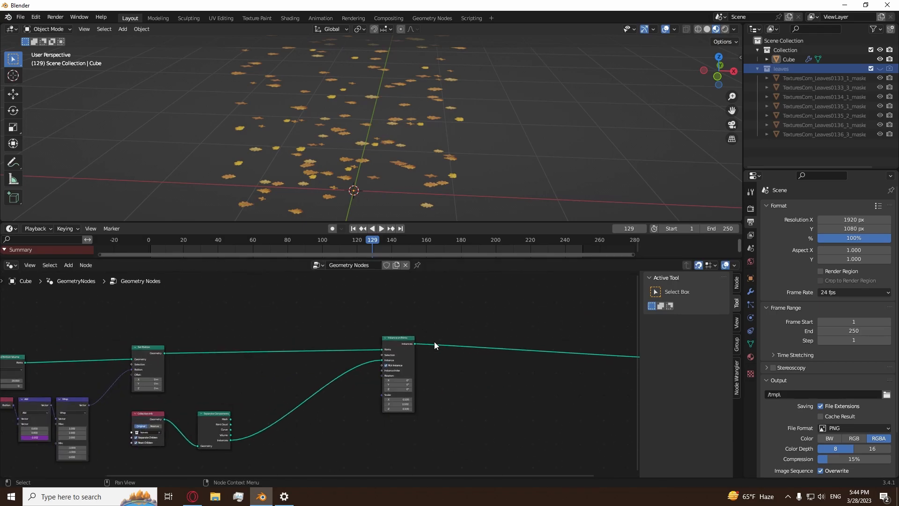
{"action": "left_click_drag", "start_coordinate": [213, 421], "coordinate": [398, 424]}
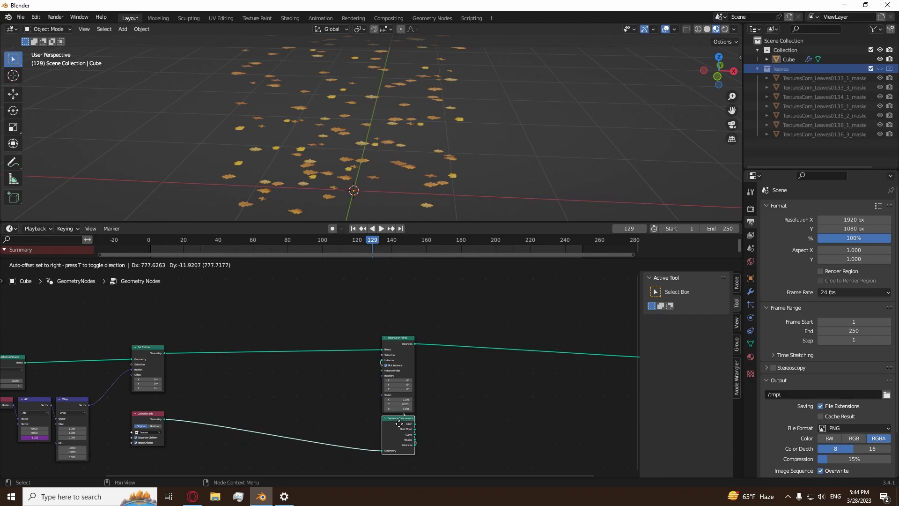
{"action": "left_click_drag", "start_coordinate": [151, 414], "coordinate": [401, 420]}
{"action": "left_click_drag", "start_coordinate": [443, 287], "coordinate": [371, 456]}
{"action": "key", "text": "g"}
{"action": "left_click", "coordinate": [546, 406]}
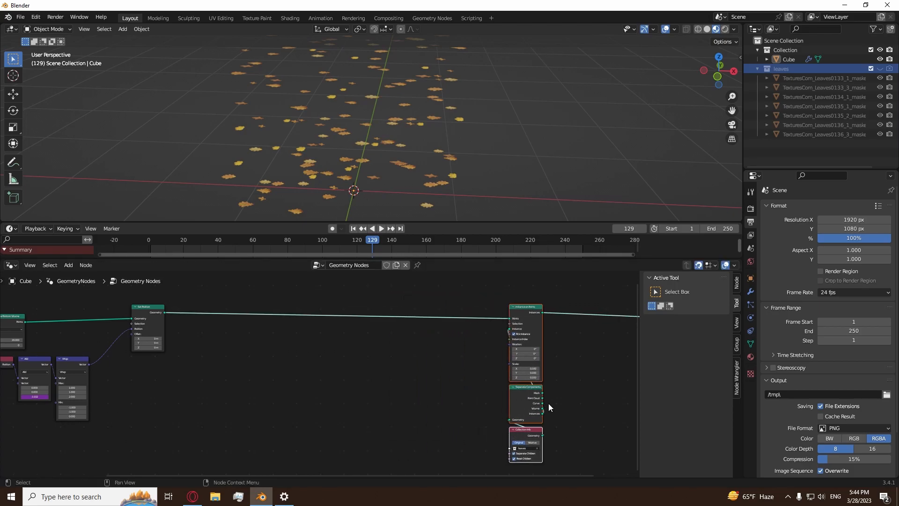
Step: Duplicate the Set Position node and insert the copy on the link leading to Instance on Points
{"action": "scroll", "coordinate": [249, 351], "scroll_direction": "up", "scroll_amount": 2}
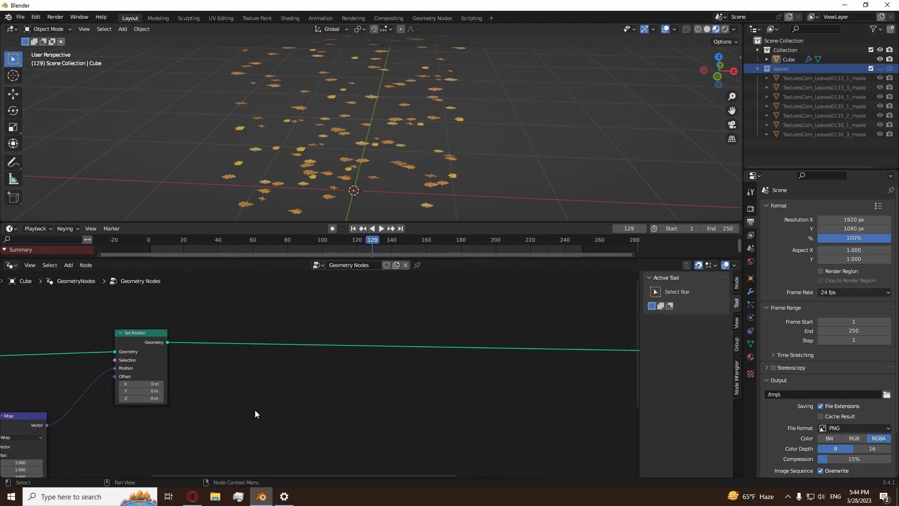
{"action": "key", "text": "shift+d"}
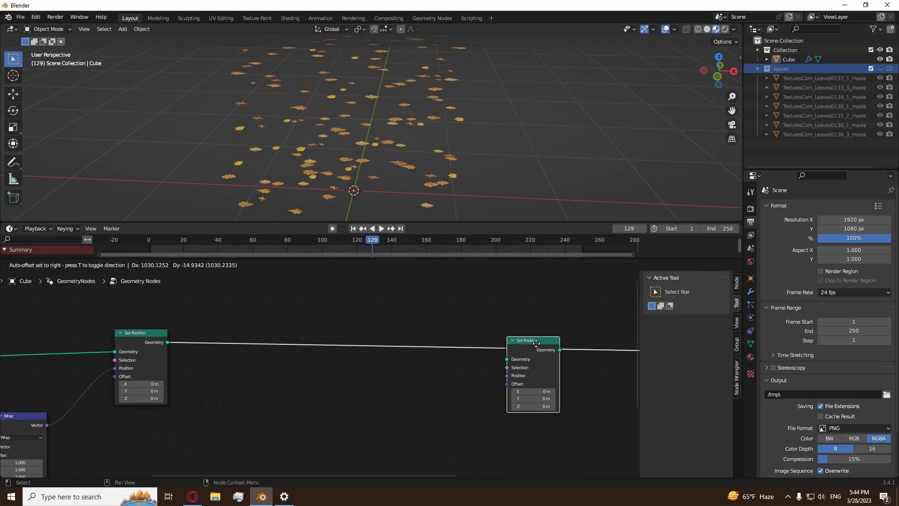
{"action": "left_click", "coordinate": [531, 336]}
Step: Add a Noise Texture node, connect its Color output to the second Set Position's Offset and place it lower in the tree
{"action": "key", "text": "shift+a"}
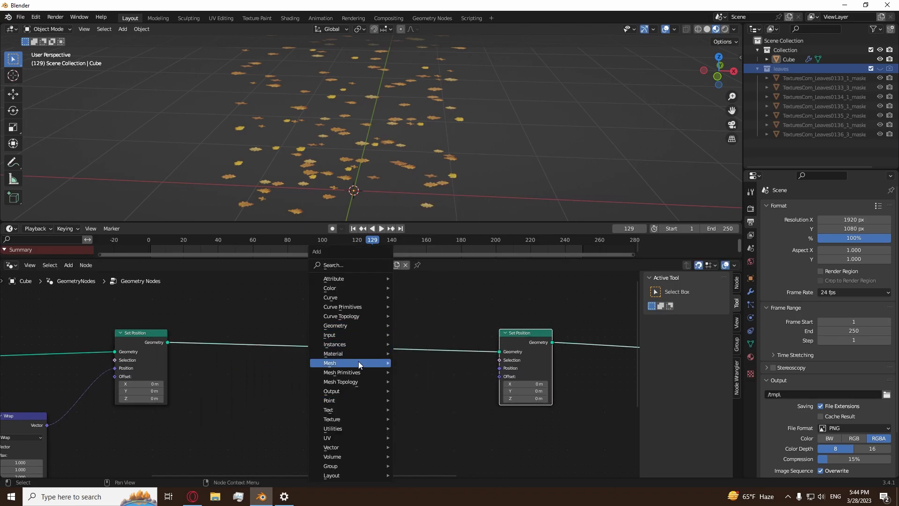
{"action": "mouse_move", "coordinate": [350, 423]}
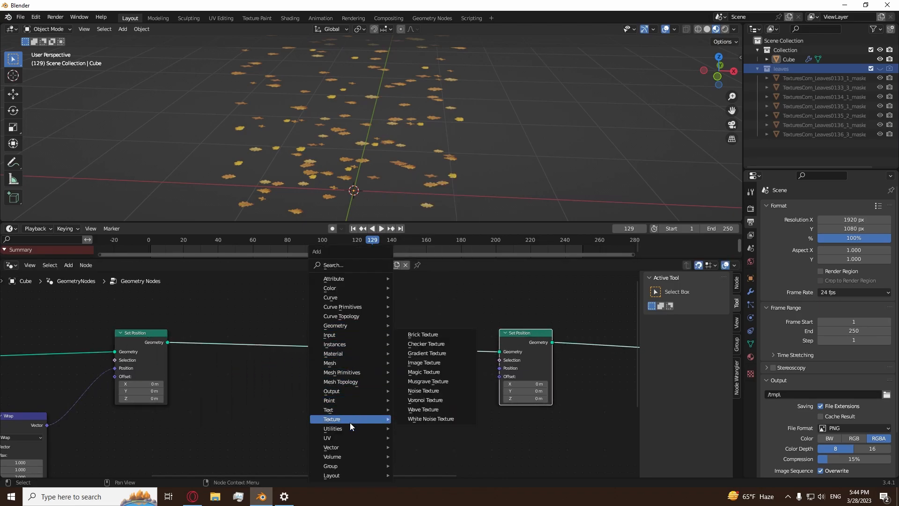
{"action": "left_click", "coordinate": [420, 393]}
{"action": "left_click", "coordinate": [299, 387]}
{"action": "left_click_drag", "start_coordinate": [304, 395], "coordinate": [497, 379]}
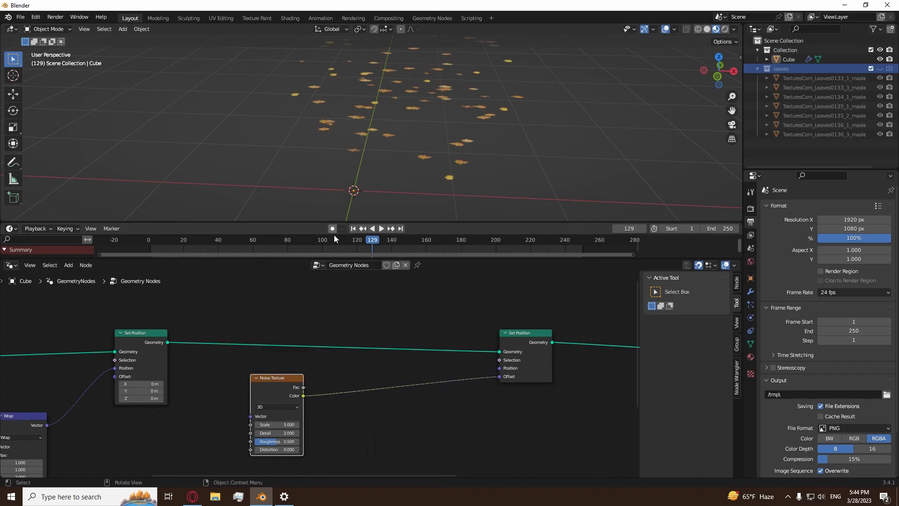
{"action": "left_click_drag", "start_coordinate": [267, 381], "coordinate": [222, 440]}
Step: Insert a Vector Math Add node after the Noise Texture and set its three vector values to -0.5
{"action": "middle_click_drag", "start_coordinate": [431, 425], "coordinate": [435, 372]}
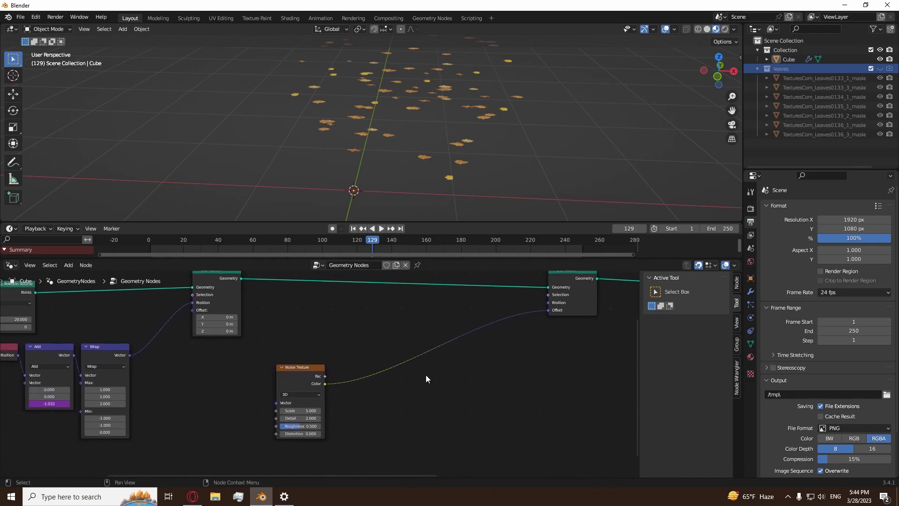
{"action": "key", "text": "shift+a"}
{"action": "mouse_move", "coordinate": [388, 387]}
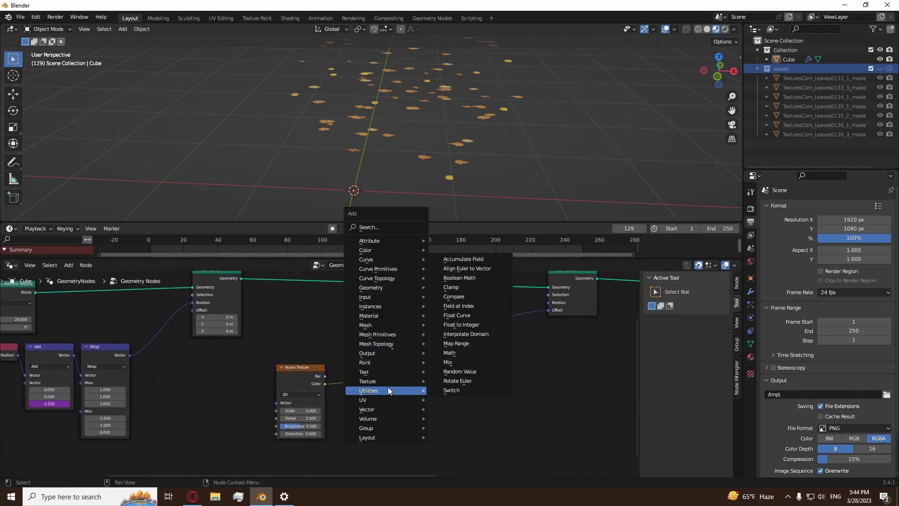
{"action": "mouse_move", "coordinate": [384, 412]}
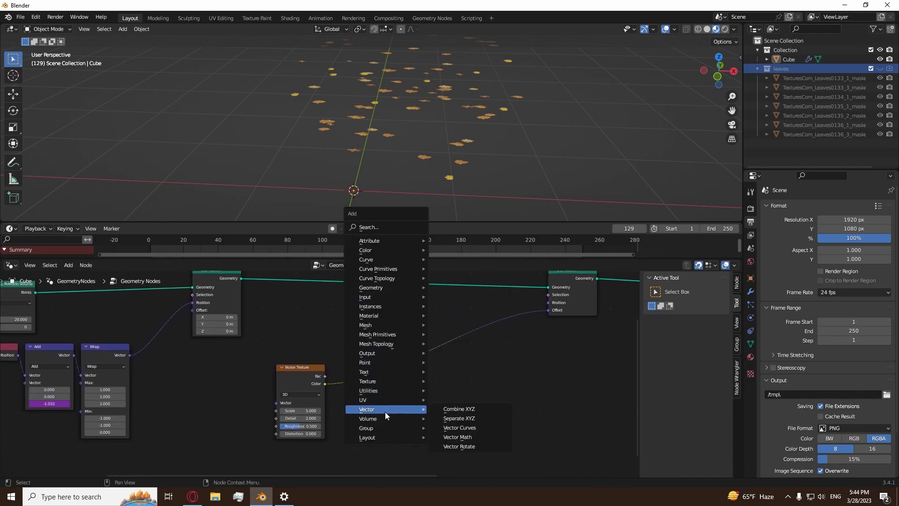
{"action": "left_click", "coordinate": [457, 437]}
{"action": "left_click", "coordinate": [355, 368]}
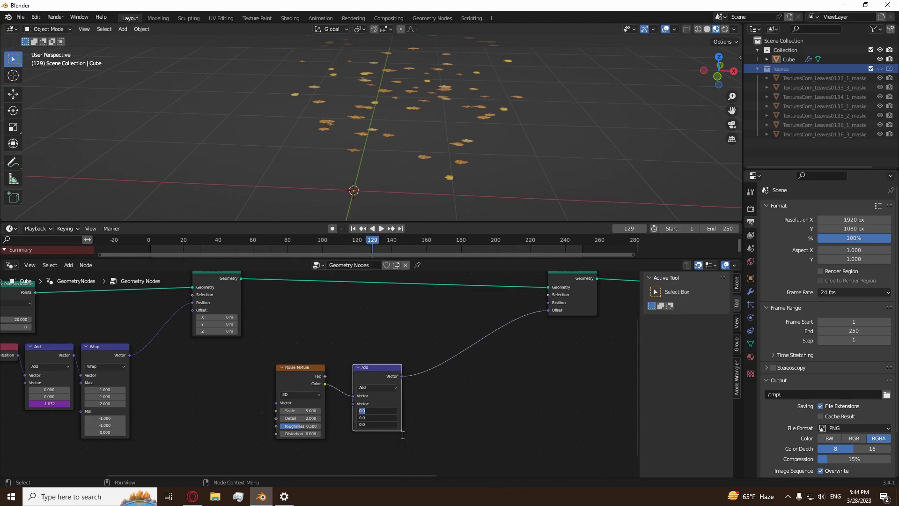
{"action": "type", "text": "-0.5"}
{"action": "key", "text": "Return"}
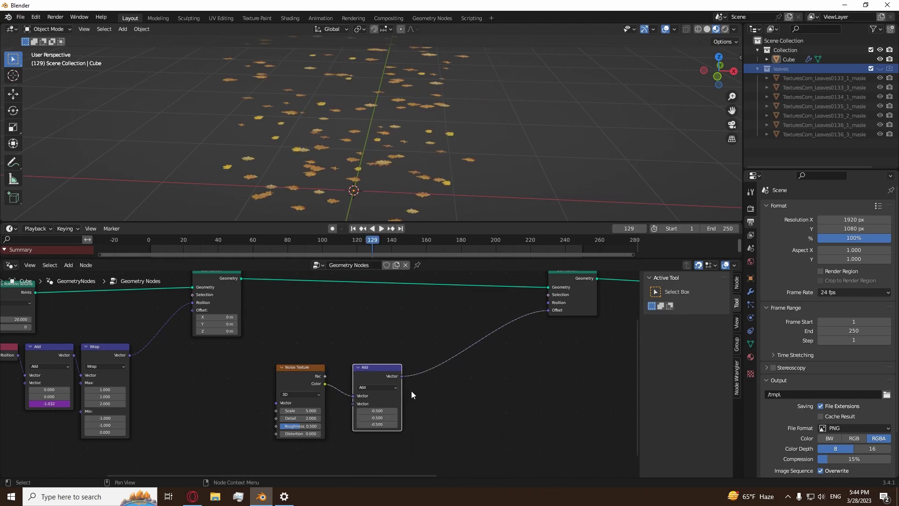
Step: Duplicate the Add node onto the link to the Offset input, switch the copy to Scale and place it beside the original
{"action": "key", "text": "shift+d"}
{"action": "left_click", "coordinate": [491, 373]}
{"action": "left_click", "coordinate": [461, 373]}
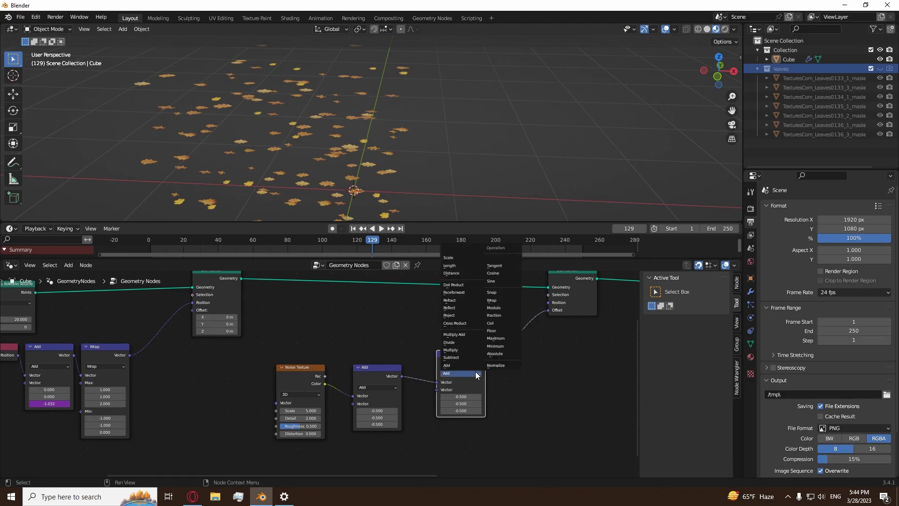
{"action": "left_click", "coordinate": [457, 257]}
{"action": "left_click_drag", "start_coordinate": [457, 375], "coordinate": [436, 376]}
Step: Play the animation with the noise offset, view the leaves from above and compare the last and first frames
{"action": "key", "text": "space"}
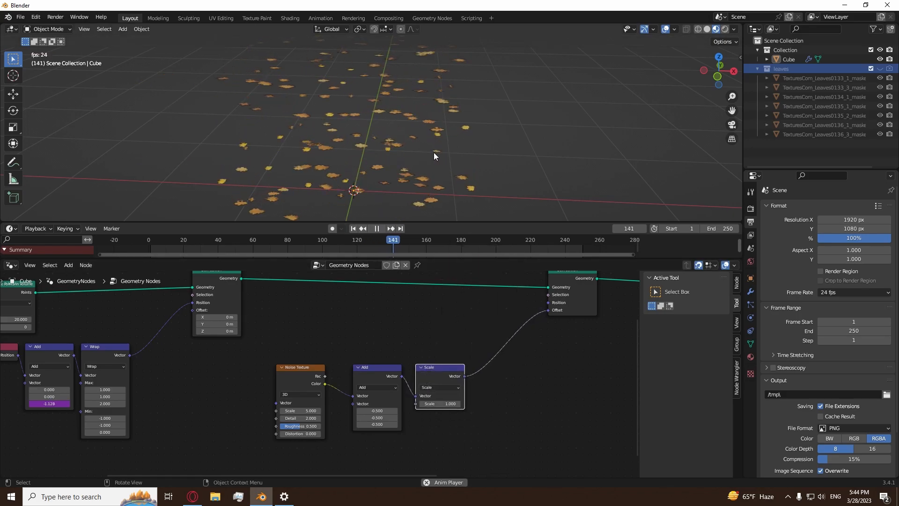
{"action": "key", "text": "space"}
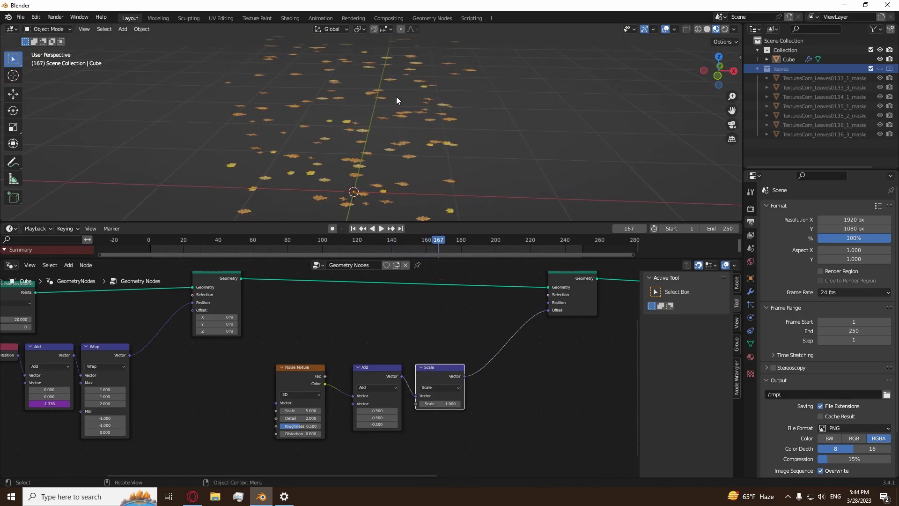
{"action": "middle_click_drag", "start_coordinate": [395, 81], "coordinate": [403, 132]}
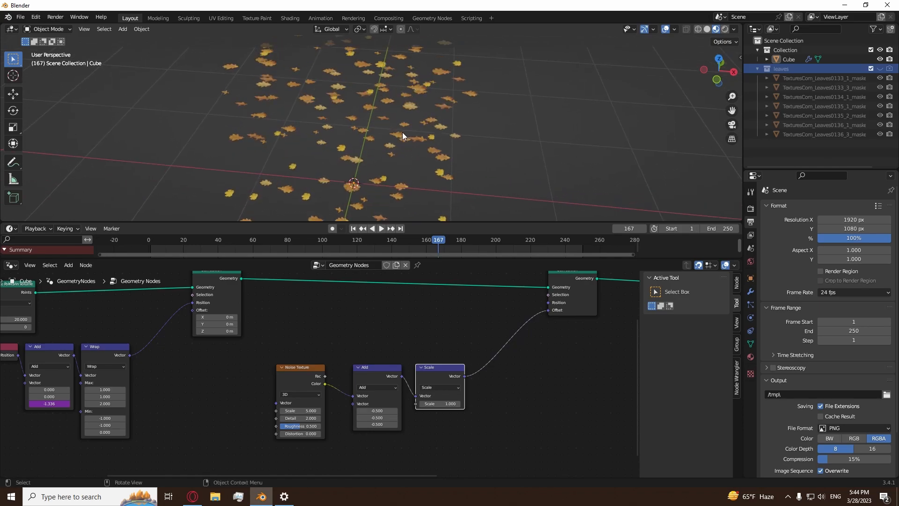
{"action": "left_click", "coordinate": [400, 229]}
{"action": "left_click", "coordinate": [355, 229]}
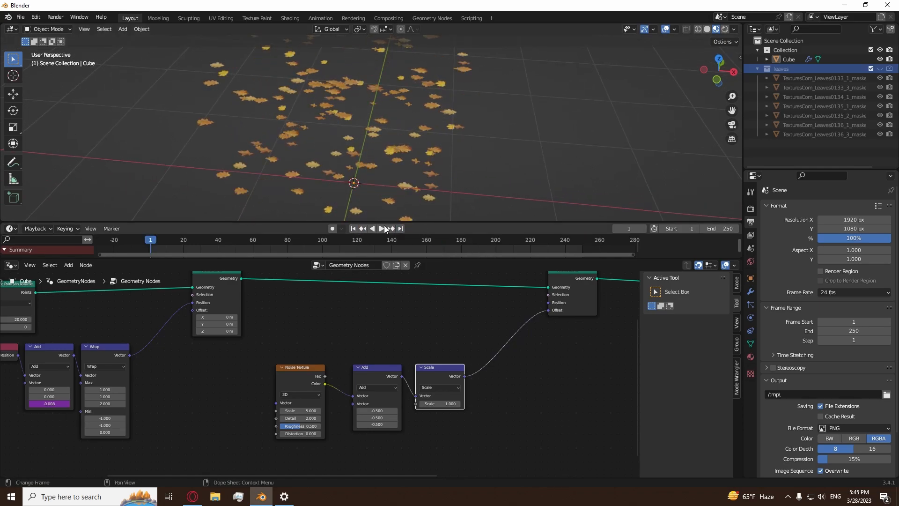
Step: Set the offset Noise Texture's scale to 0.76 and its Scale node's factor to 2.05 while previewing the animation
{"action": "left_click", "coordinate": [400, 228]}
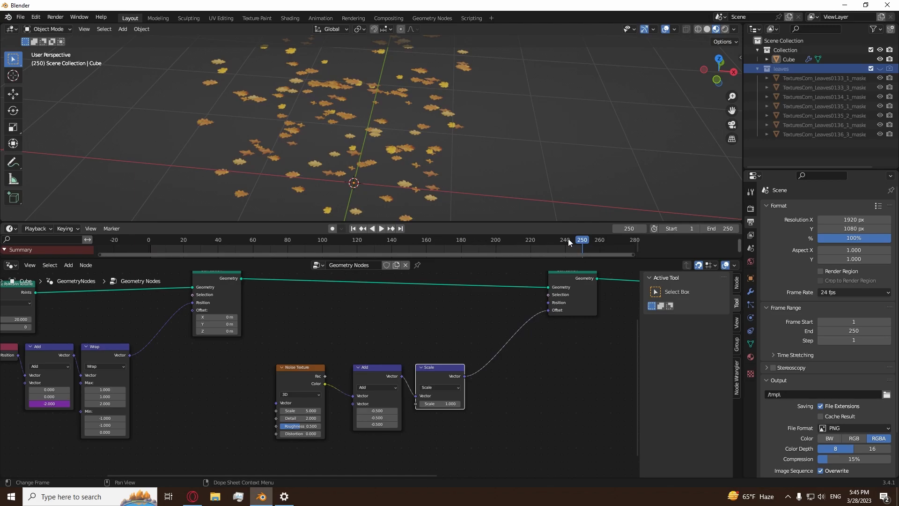
{"action": "key", "text": "space"}
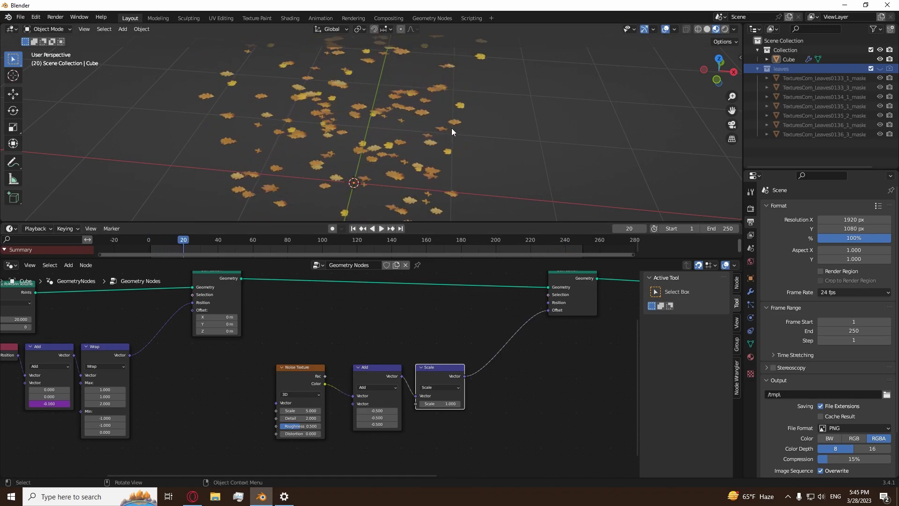
{"action": "scroll", "coordinate": [347, 318], "scroll_direction": "up", "scroll_amount": 3}
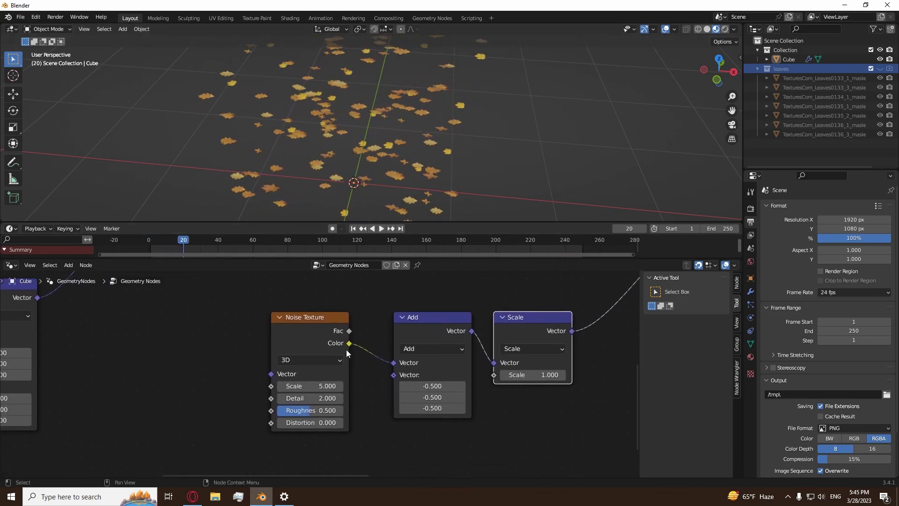
{"action": "scroll", "coordinate": [350, 336], "scroll_direction": "up", "scroll_amount": 1}
{"action": "left_click_drag", "start_coordinate": [307, 389], "coordinate": [244, 390]}
{"action": "key", "text": "space"}
{"action": "left_click_drag", "start_coordinate": [595, 379], "coordinate": [661, 379]}
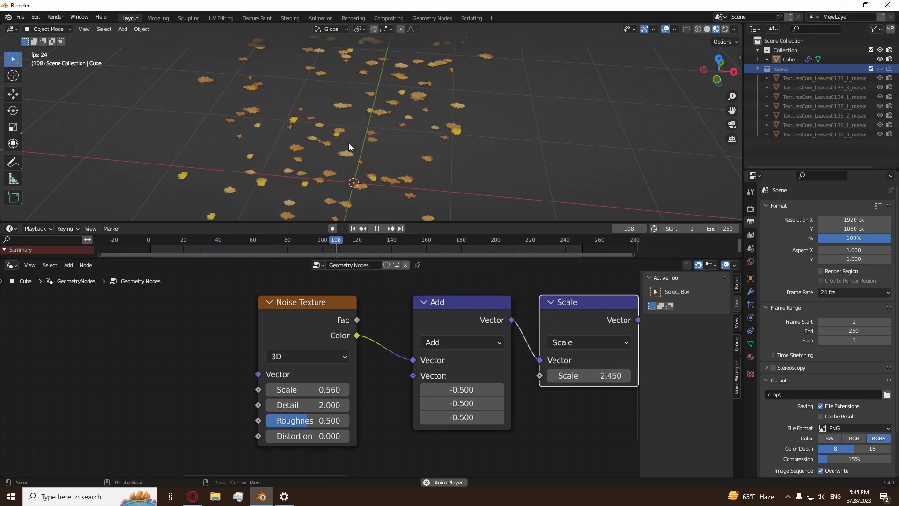
{"action": "mouse_move", "coordinate": [347, 143]}
{"action": "middle_mouse_down"}
{"action": "mouse_move", "coordinate": [366, 117]}
{"action": "mouse_move", "coordinate": [353, 141]}
{"action": "middle_mouse_up"}
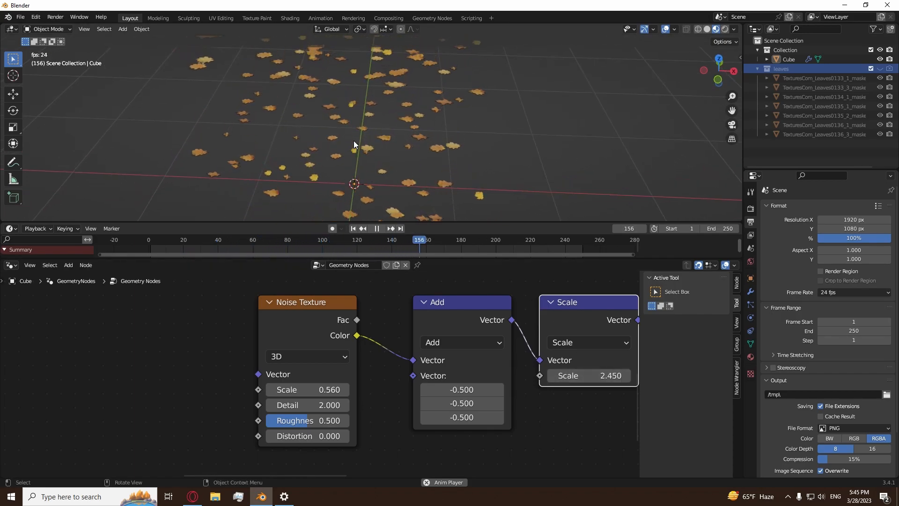
{"action": "left_click_drag", "start_coordinate": [608, 376], "coordinate": [467, 380]}
{"action": "left_click_drag", "start_coordinate": [307, 390], "coordinate": [326, 390]}
{"action": "middle_click_drag", "start_coordinate": [351, 134], "coordinate": [368, 118]}
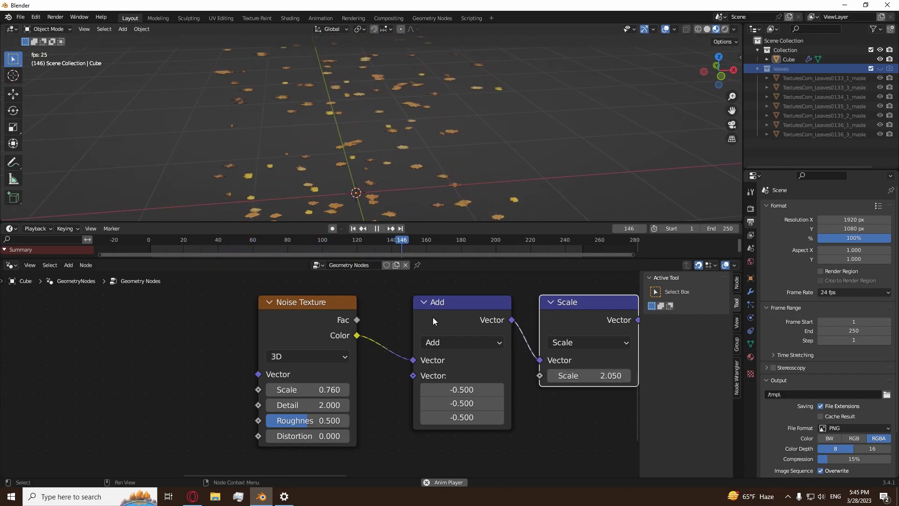
{"action": "key", "text": "space"}
Step: Move the Group Output node farther from the Instance on Points node to make room in the tree
{"action": "scroll", "coordinate": [464, 381], "scroll_direction": "down", "scroll_amount": 3}
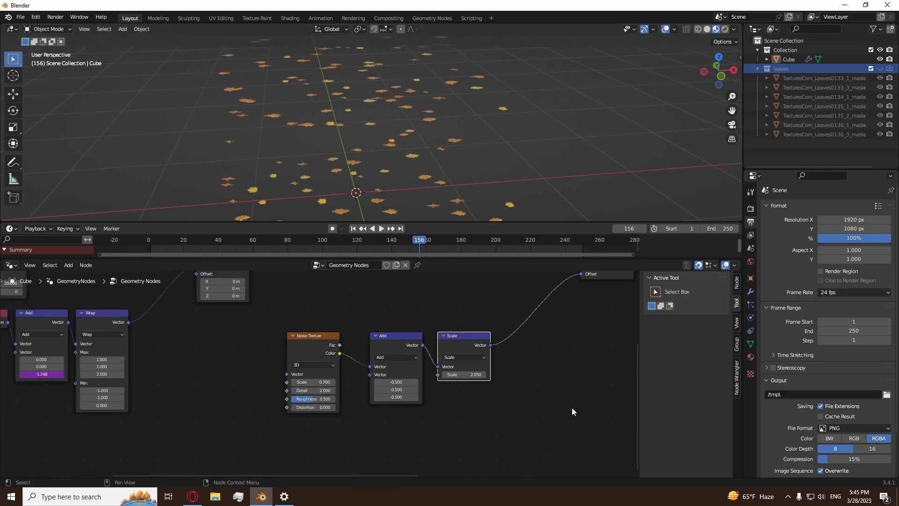
{"action": "scroll", "coordinate": [572, 412], "scroll_direction": "down", "scroll_amount": 6}
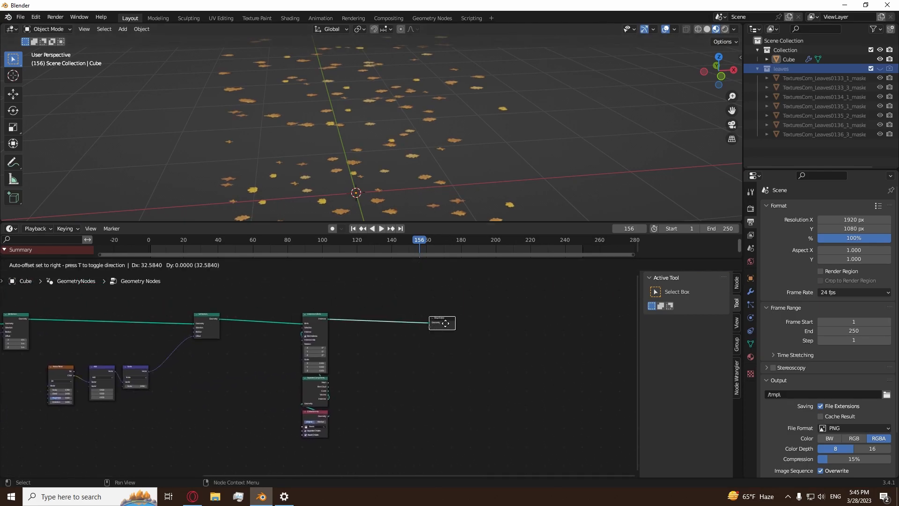
{"action": "left_click_drag", "start_coordinate": [436, 323], "coordinate": [519, 327]}
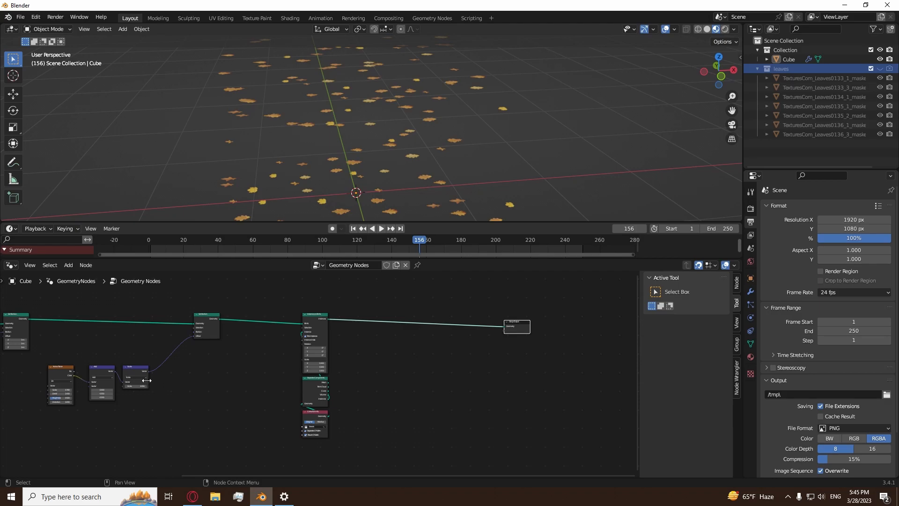
Step: Duplicate the Noise Texture and Scale nodes and place the copies past the Instance on Points node
{"action": "left_click", "coordinate": [136, 367]}
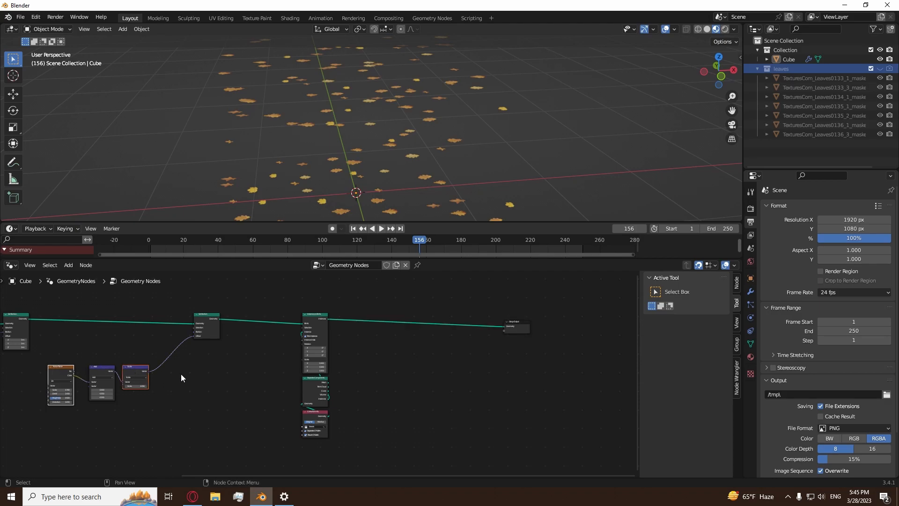
{"action": "key", "text": "shift+d"}
{"action": "left_click", "coordinate": [458, 380]}
{"action": "left_click", "coordinate": [421, 378]}
{"action": "left_click_drag", "start_coordinate": [338, 381], "coordinate": [386, 378]}
{"action": "left_click", "coordinate": [459, 381]}
Step: Move the Group Output node farther out and connect the copied Noise Texture's Color to the copied Scale node's Vector input
{"action": "middle_click_drag", "start_coordinate": [463, 380], "coordinate": [420, 415]}
{"action": "scroll", "coordinate": [447, 372], "scroll_direction": "up", "scroll_amount": 5}
{"action": "left_click_drag", "start_coordinate": [491, 360], "coordinate": [574, 355]}
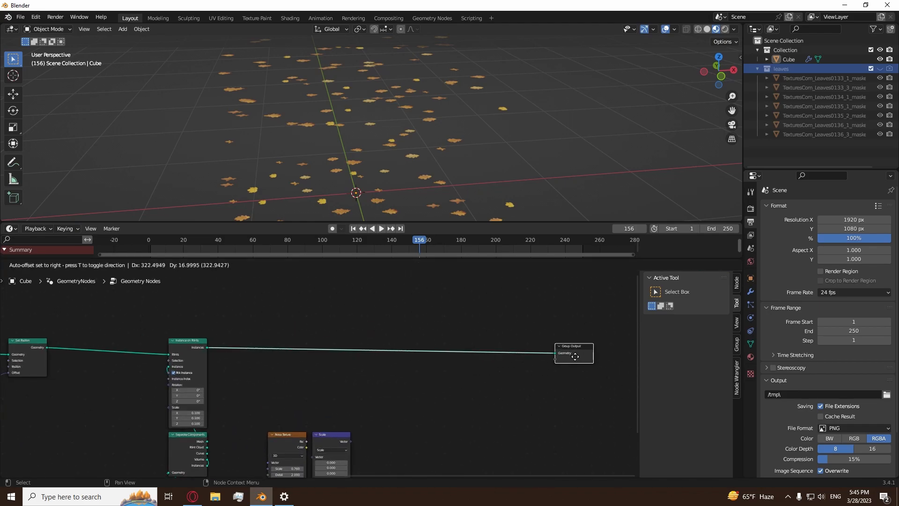
{"action": "left_click", "coordinate": [429, 346]}
{"action": "scroll", "coordinate": [393, 382], "scroll_direction": "up", "scroll_amount": 3}
{"action": "middle_click_drag", "start_coordinate": [394, 381], "coordinate": [401, 334]}
{"action": "left_click_drag", "start_coordinate": [293, 416], "coordinate": [300, 429]}
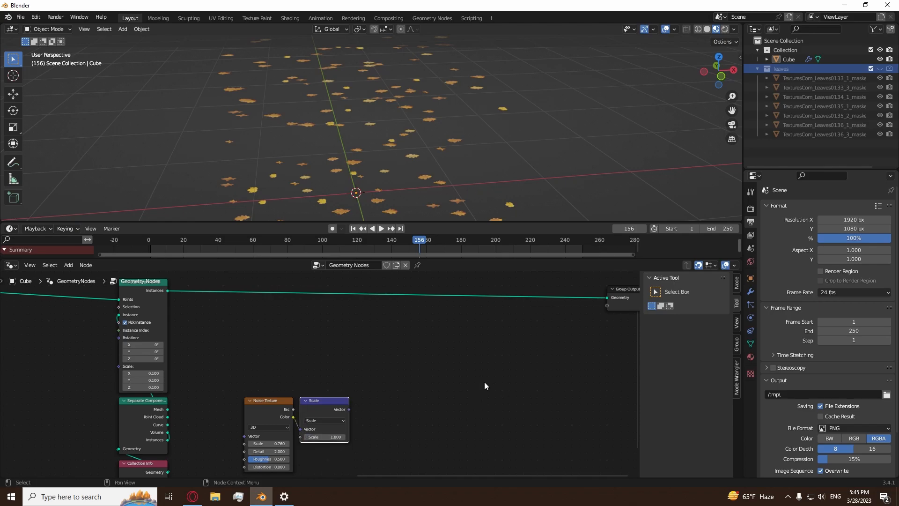
Step: Insert a Rotate Instances node before the Group Output and connect the copied Scale node's Vector to its Rotation input
{"action": "key", "text": "shift+a"}
{"action": "mouse_move", "coordinate": [468, 248]}
{"action": "left_click", "coordinate": [539, 274]}
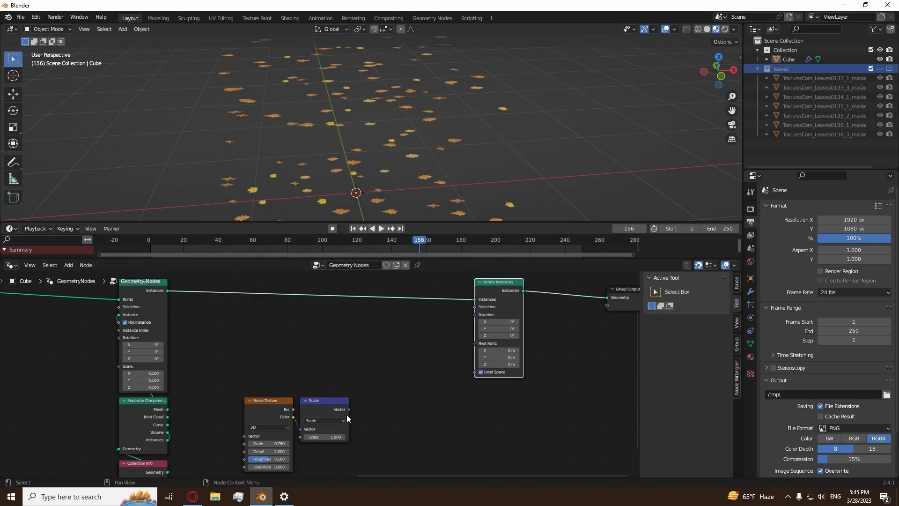
{"action": "left_click_drag", "start_coordinate": [350, 409], "coordinate": [478, 317]}
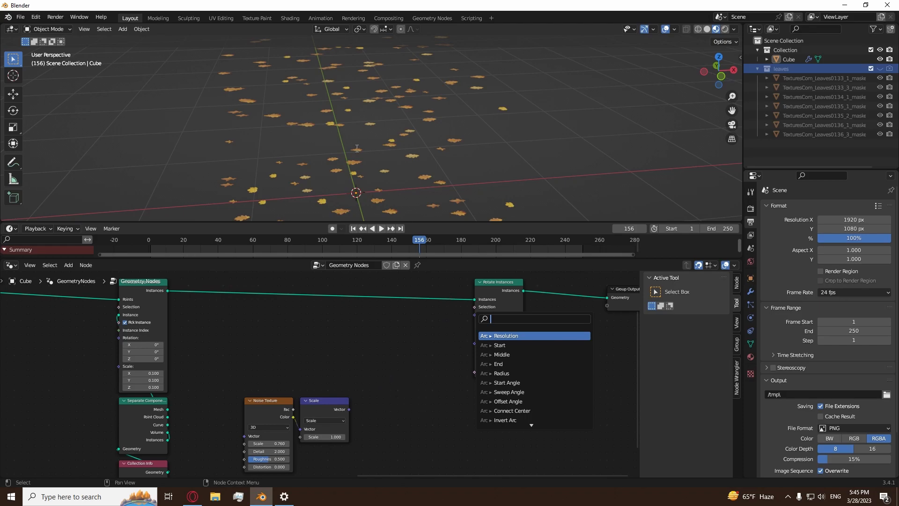
{"action": "key", "text": "Escape"}
{"action": "left_click_drag", "start_coordinate": [349, 409], "coordinate": [472, 316]}
Step: Play the animation to inspect the leaf rotation and set the rotation Noise Texture's scale to 1
{"action": "key", "text": "space"}
{"action": "scroll", "coordinate": [365, 165], "scroll_direction": "up", "scroll_amount": 6}
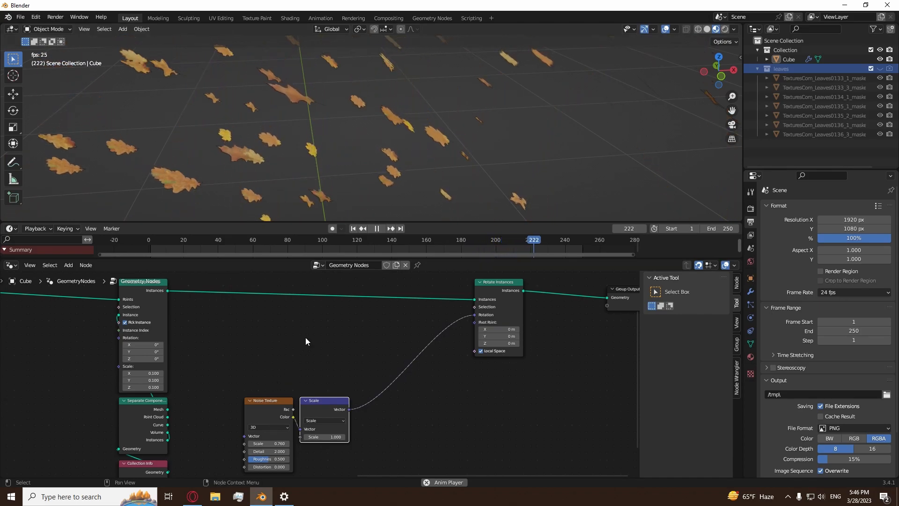
{"action": "scroll", "coordinate": [336, 163], "scroll_direction": "down", "scroll_amount": 4}
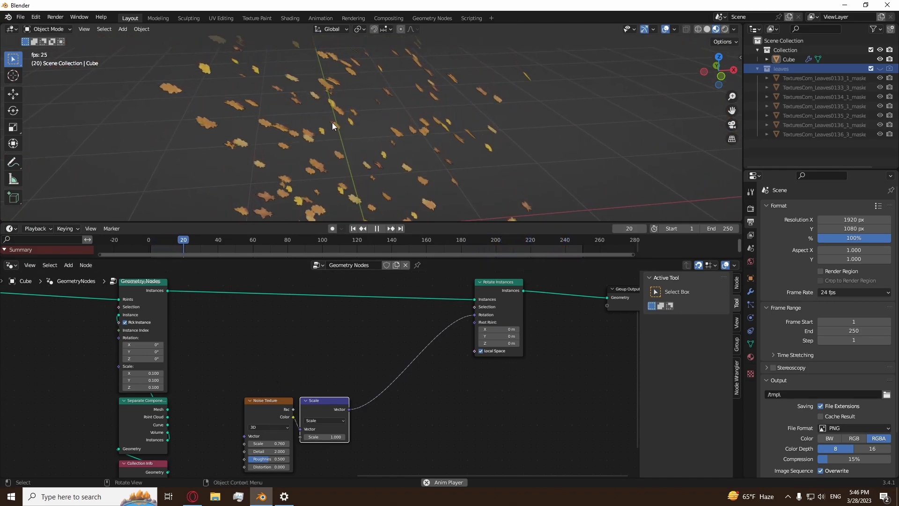
{"action": "left_click_drag", "start_coordinate": [270, 443], "coordinate": [368, 444]}
{"action": "scroll", "coordinate": [414, 123], "scroll_direction": "up", "scroll_amount": 3}
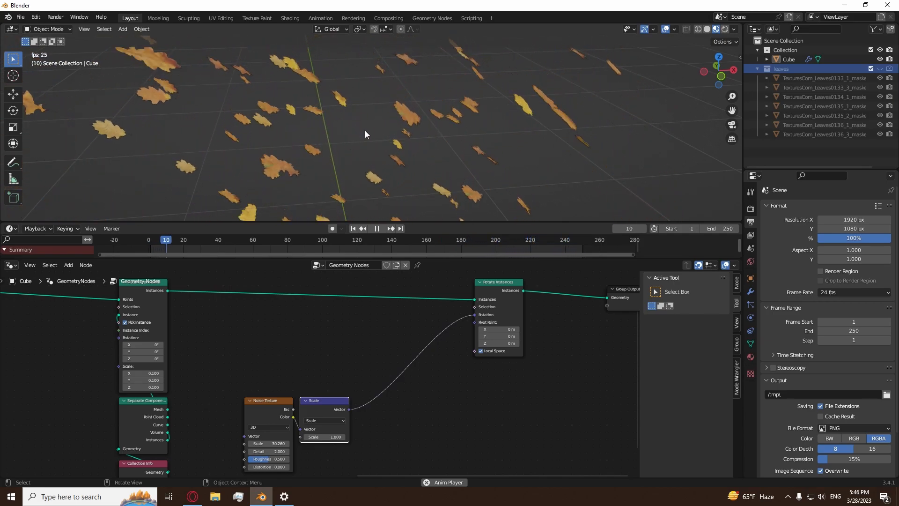
{"action": "double_click", "coordinate": [275, 444]}
{"action": "type", "text": "1"}
{"action": "key", "text": "Return"}
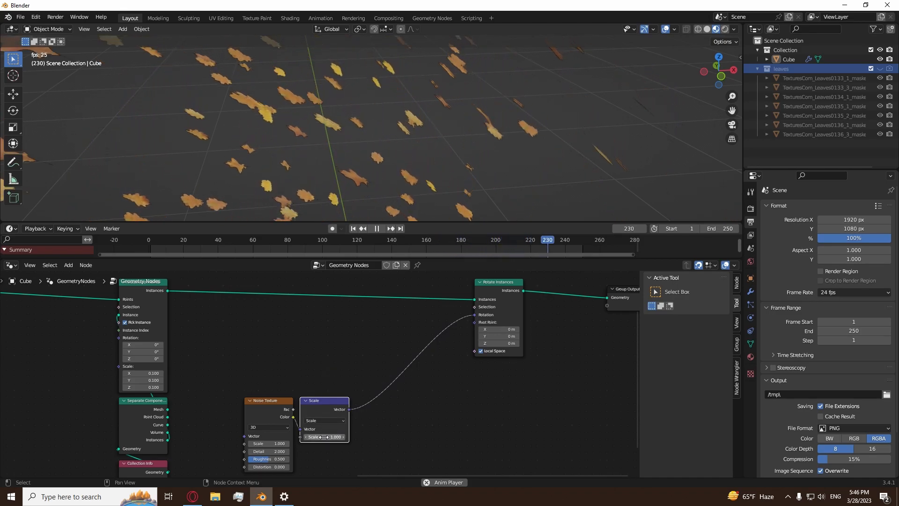
Step: Set the factor of the Scale node driving the leaf rotation to 6.283
{"action": "left_click", "coordinate": [272, 408]}
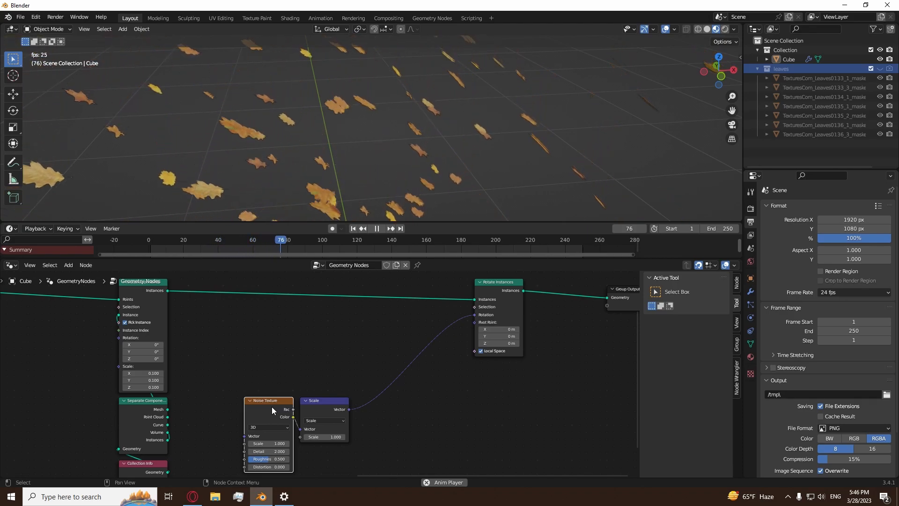
{"action": "left_click", "coordinate": [324, 437]}
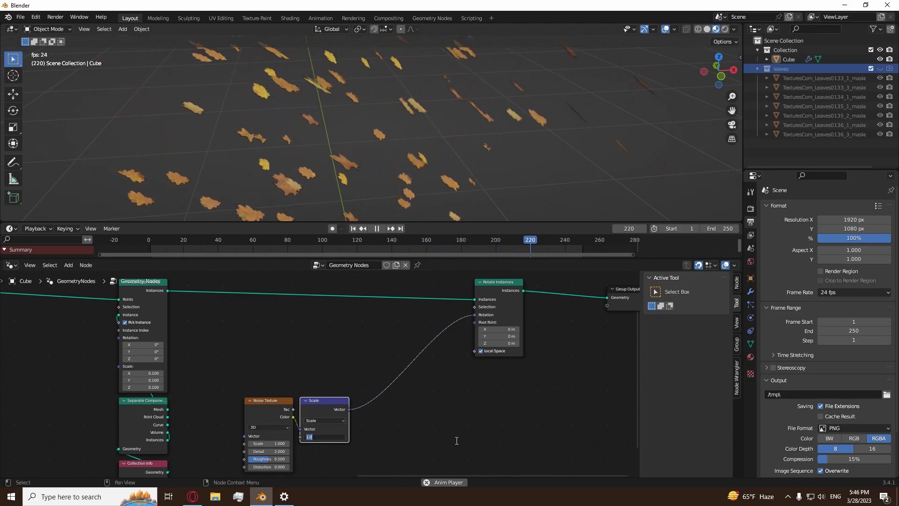
{"action": "type", "text": "6.283"}
{"action": "key", "text": "Return"}
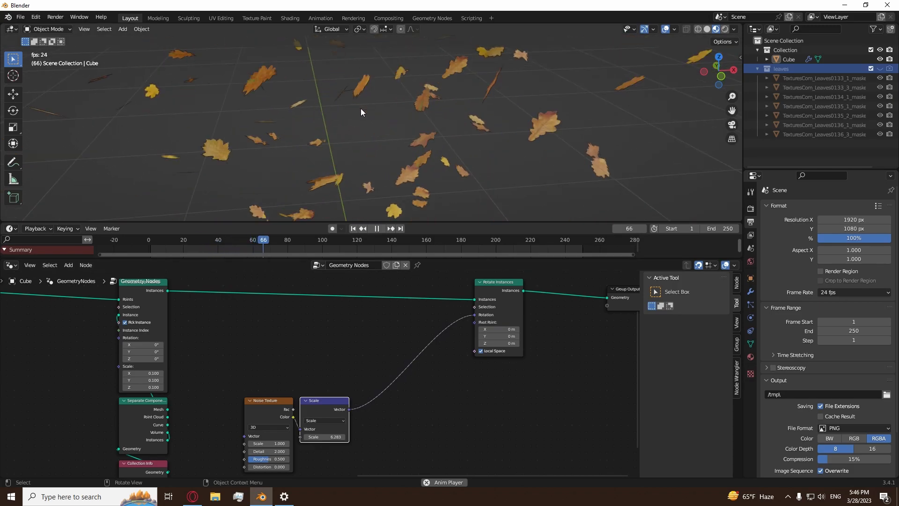
Step: Try a different rotation factor, restore it to 6.283, and set the rotation Noise Texture's scale to 2.19
{"action": "left_click_drag", "start_coordinate": [273, 443], "coordinate": [260, 443]}
{"action": "mouse_move", "coordinate": [323, 436]}
{"action": "left_mouse_down"}
{"action": "mouse_move", "coordinate": [344, 436]}
{"action": "mouse_move", "coordinate": [328, 437]}
{"action": "left_mouse_up"}
{"action": "left_click", "coordinate": [324, 436]}
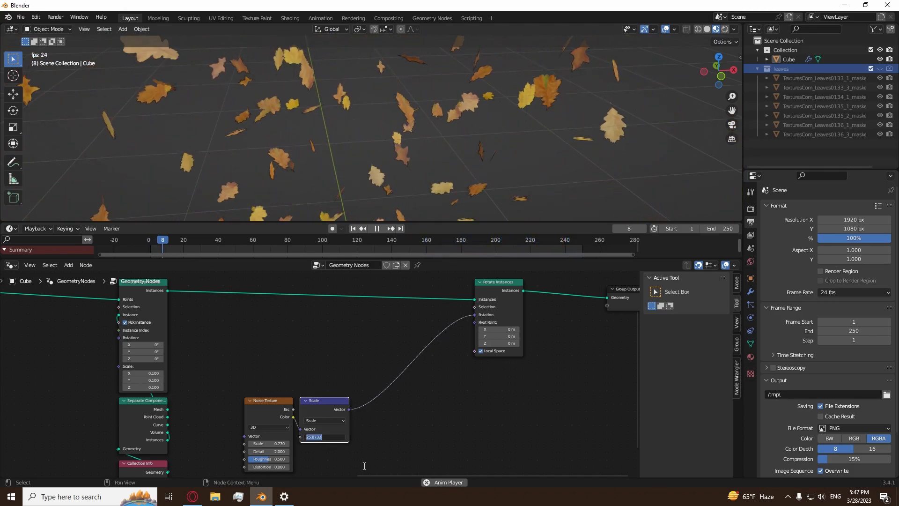
{"action": "type", "text": "6.283"}
{"action": "key", "text": "Return"}
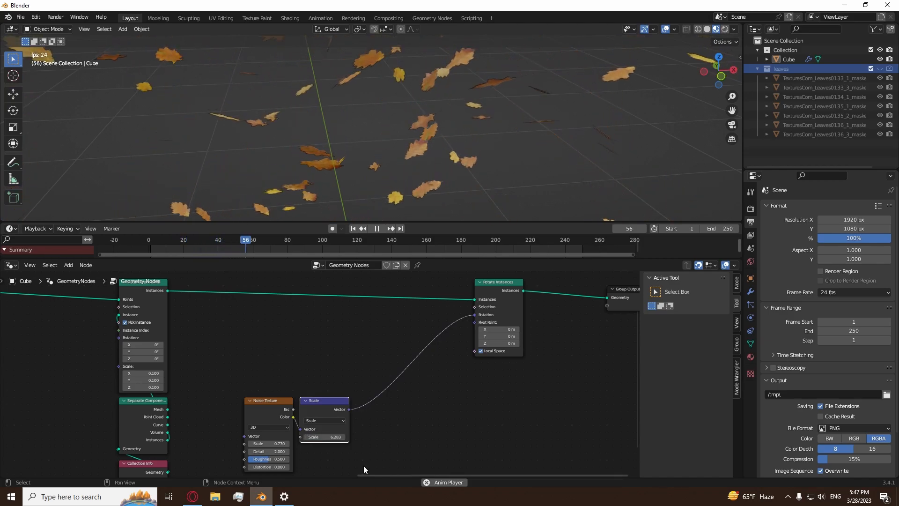
{"action": "left_click_drag", "start_coordinate": [276, 444], "coordinate": [296, 444]}
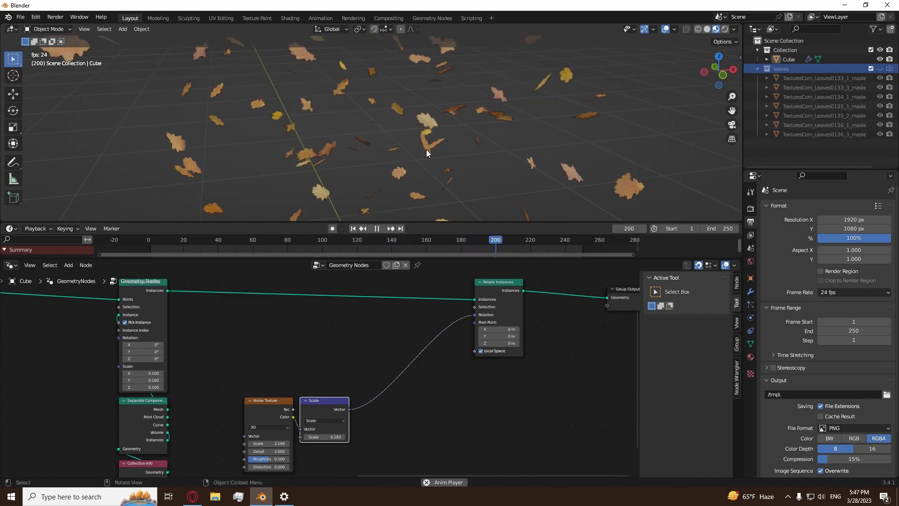
Step: Move the Group Output node farther from Rotate Instances and view the falling leaves from a lower, more distant angle
{"action": "scroll", "coordinate": [460, 387], "scroll_direction": "down", "scroll_amount": 3}
{"action": "left_click_drag", "start_coordinate": [434, 343], "coordinate": [616, 352]}
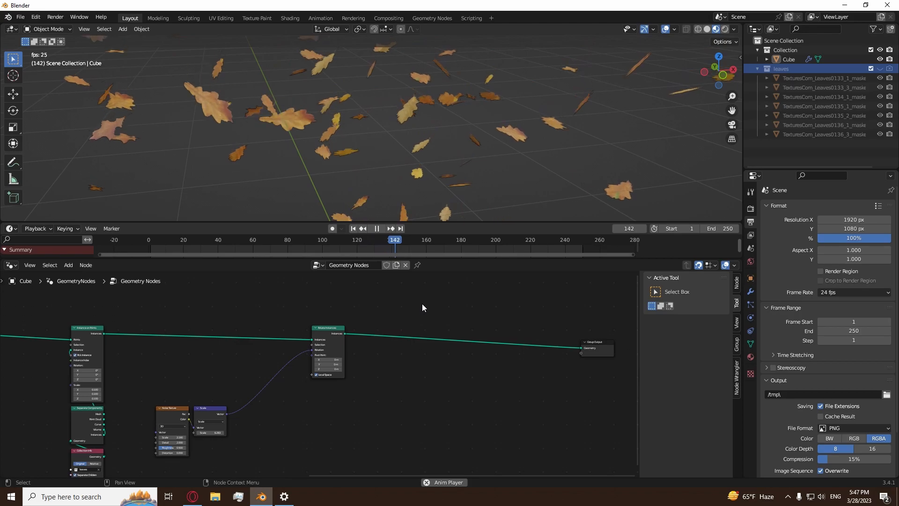
{"action": "scroll", "coordinate": [397, 148], "scroll_direction": "down", "scroll_amount": 5}
{"action": "middle_click_drag", "start_coordinate": [443, 133], "coordinate": [423, 123]}
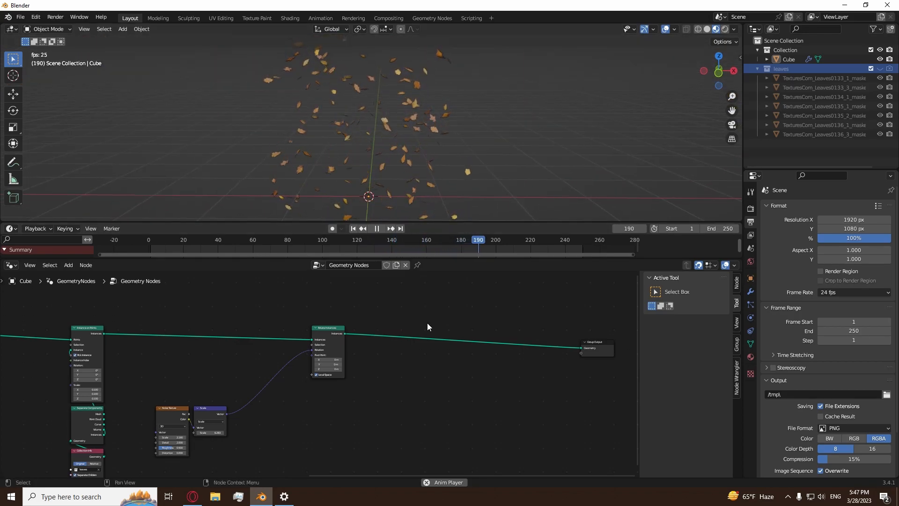
{"action": "scroll", "coordinate": [400, 391], "scroll_direction": "down", "scroll_amount": 4}
Step: Set the offset Noise Texture's scale to 0.94 and its Scale node's factor to 2.69, previewing and stopping the animation
{"action": "scroll", "coordinate": [395, 422], "scroll_direction": "up", "scroll_amount": 4}
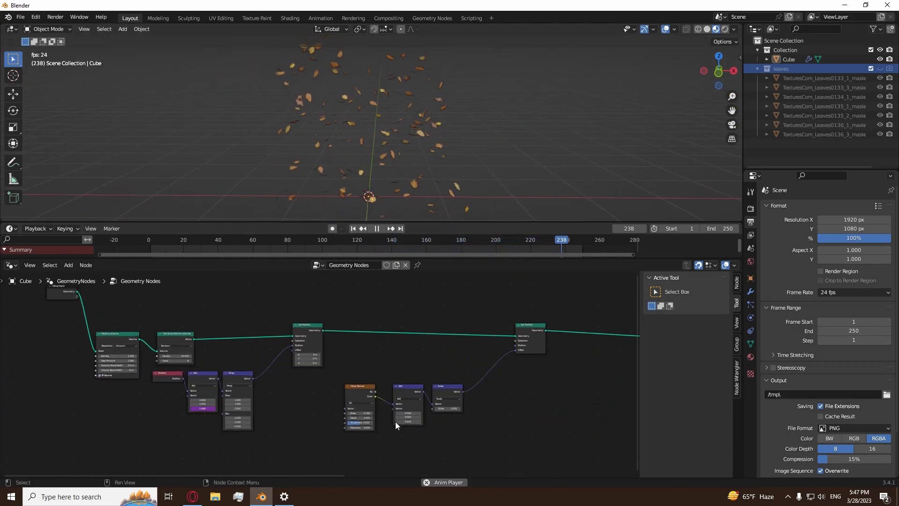
{"action": "scroll", "coordinate": [328, 398], "scroll_direction": "up", "scroll_amount": 4}
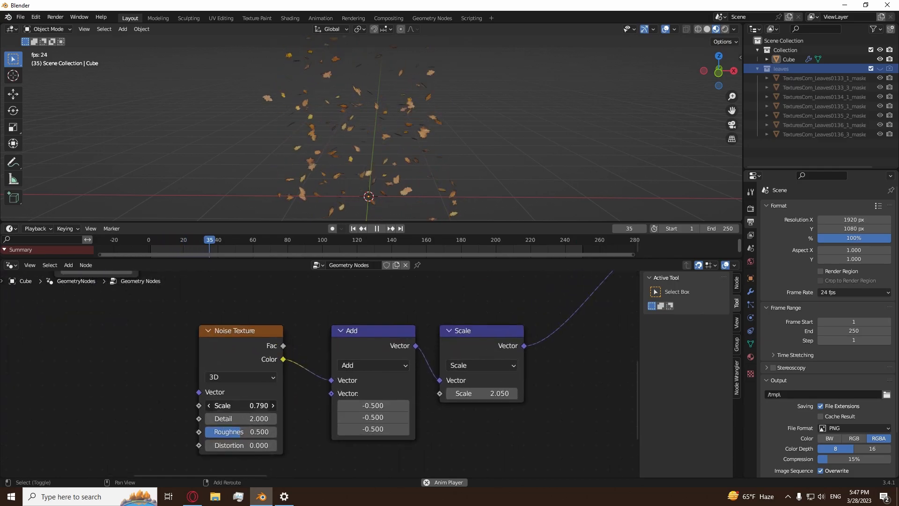
{"action": "left_click_drag", "start_coordinate": [497, 394], "coordinate": [530, 393]}
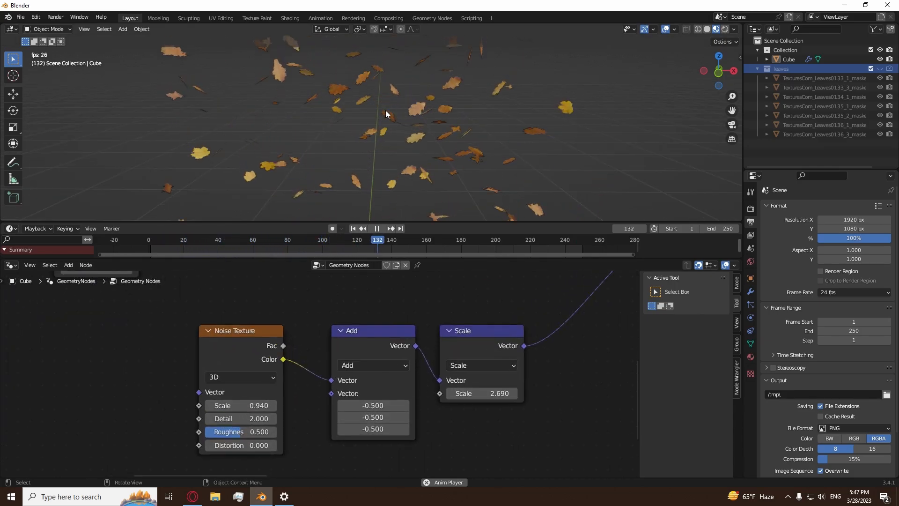
{"action": "middle_click_drag", "start_coordinate": [389, 117], "coordinate": [391, 125]}
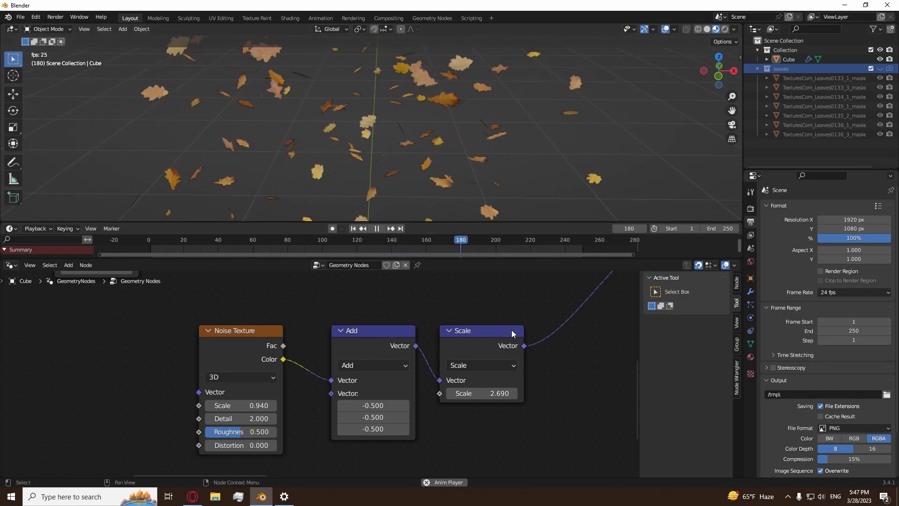
{"action": "key", "text": "space"}
Step: Show the leaves collection in the viewport and hide the cube
{"action": "scroll", "coordinate": [442, 112], "scroll_direction": "down", "scroll_amount": 6}
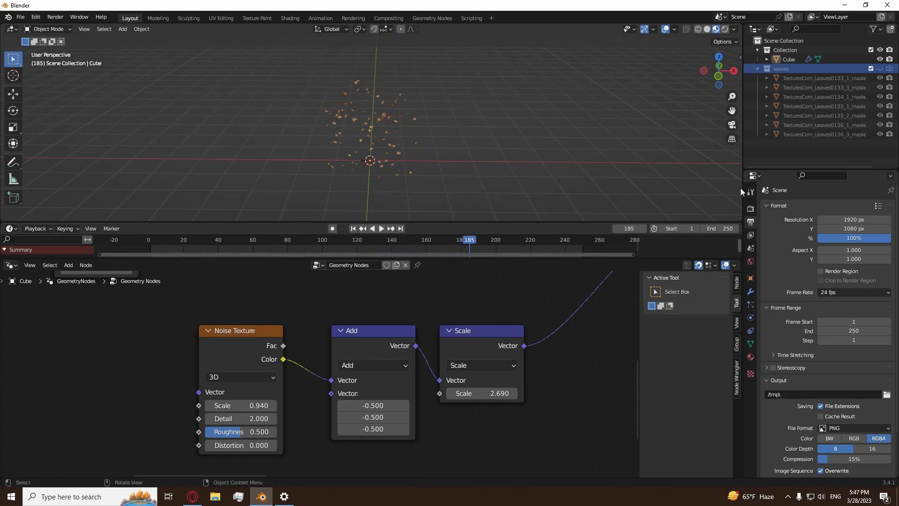
{"action": "left_click", "coordinate": [880, 68]}
{"action": "middle_click_drag", "start_coordinate": [465, 91], "coordinate": [550, 140]}
Step: Select all seven leaf planes with TexturesCom_Leaves0136_3 at the end of the row as the active object
{"action": "left_click_drag", "start_coordinate": [643, 106], "coordinate": [212, 158]}
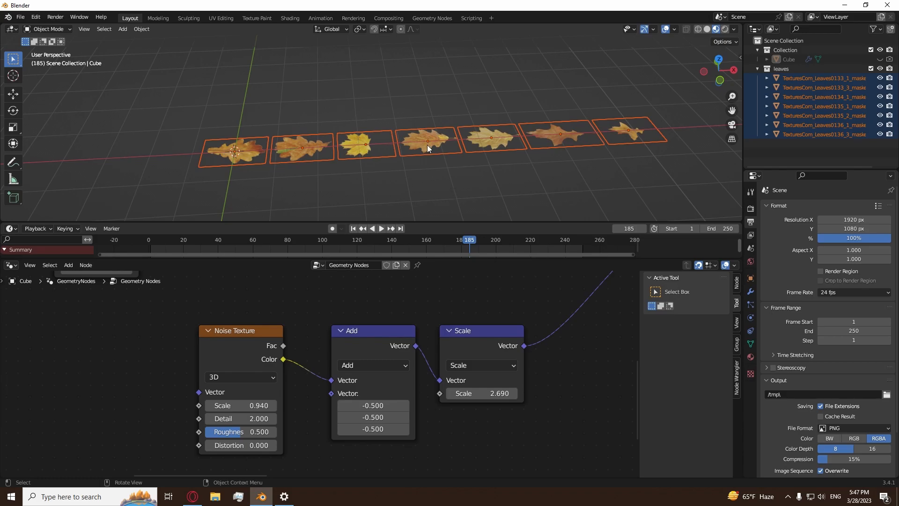
{"action": "left_click", "coordinate": [623, 135]}
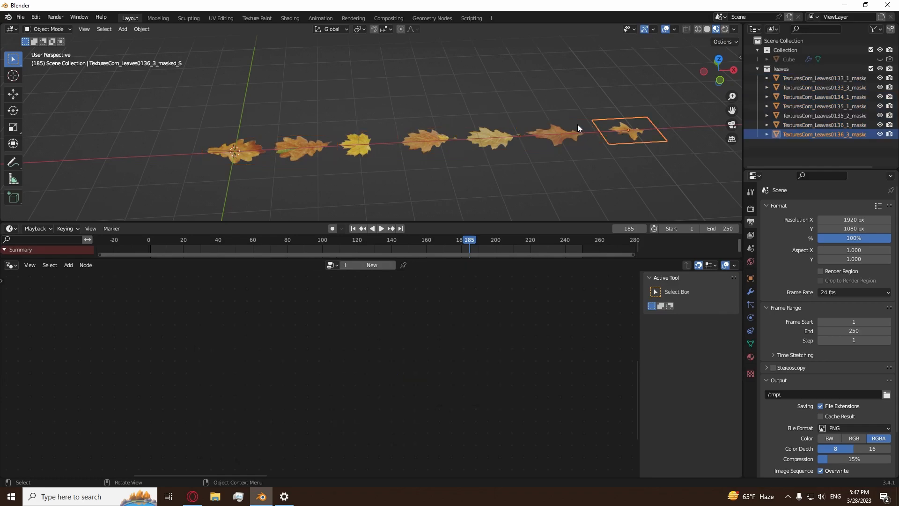
{"action": "left_click_drag", "start_coordinate": [563, 107], "coordinate": [214, 173]}
Step: Enter Edit Mode on the selected leaves and add two centred loop cuts across the end leaf plane
{"action": "key", "text": "Tab"}
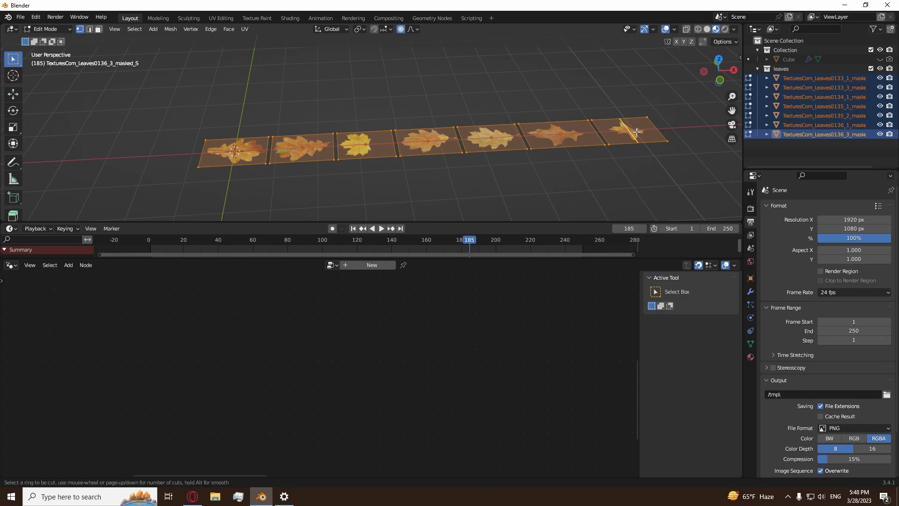
{"action": "left_click", "coordinate": [637, 132]}
{"action": "right_click", "coordinate": [637, 132]}
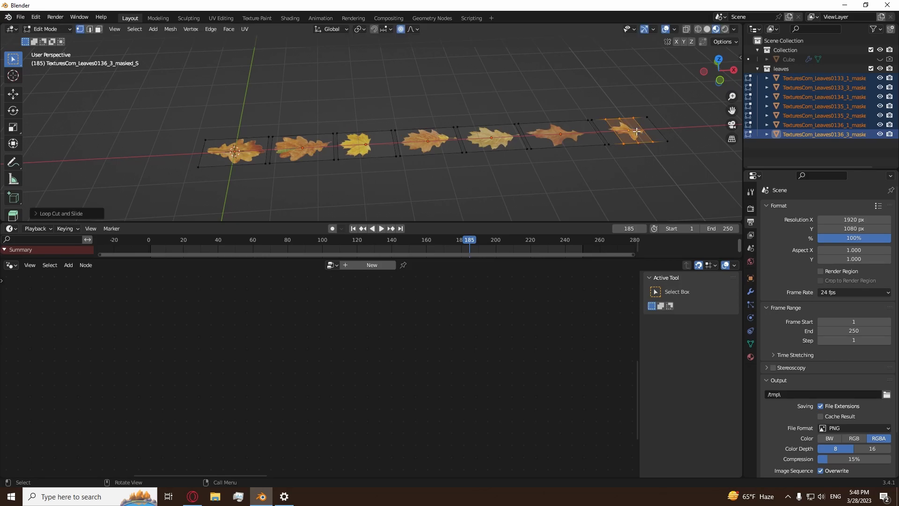
Step: Finish the end leaf with a centred lengthwise loop cut and add centred loop cuts in both directions to the next two leaf planes
{"action": "left_click", "coordinate": [646, 128]}
{"action": "right_click", "coordinate": [647, 128]}
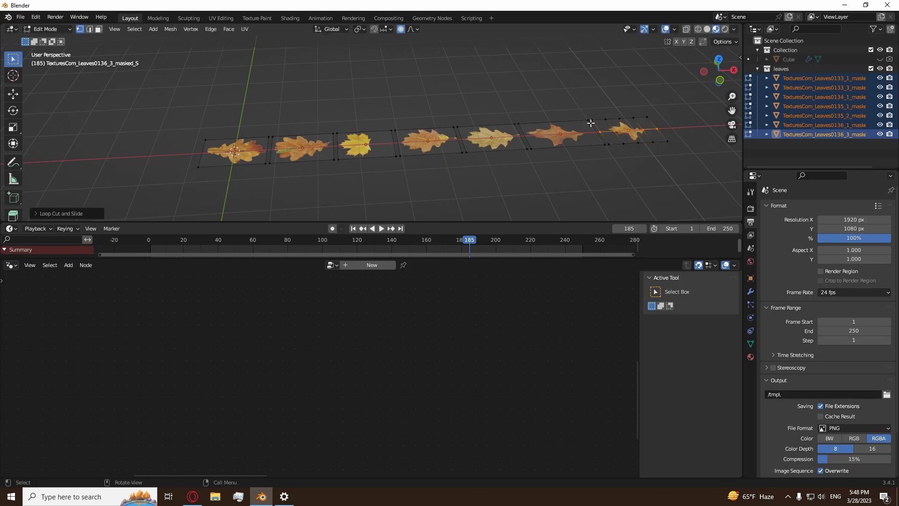
{"action": "left_click", "coordinate": [567, 134]}
{"action": "right_click", "coordinate": [569, 134]}
{"action": "key", "text": "ctrl+r"}
{"action": "left_click", "coordinate": [581, 134]}
{"action": "left_click", "coordinate": [490, 135]}
{"action": "right_click", "coordinate": [498, 136]}
{"action": "left_click", "coordinate": [510, 139]}
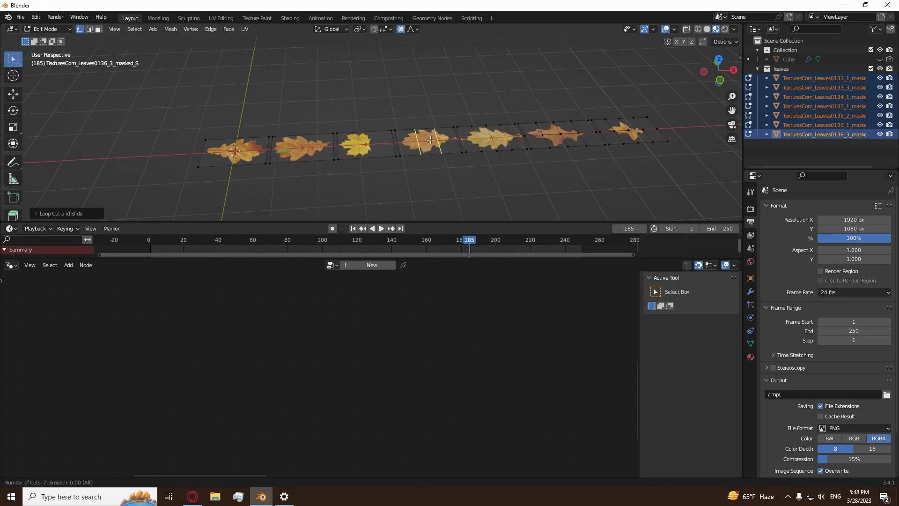
Step: Add centred loop cuts in both directions to the remaining four leaf planes, through to the leaf at the origin
{"action": "key", "text": "ctrl+r"}
{"action": "left_click", "coordinate": [451, 145]}
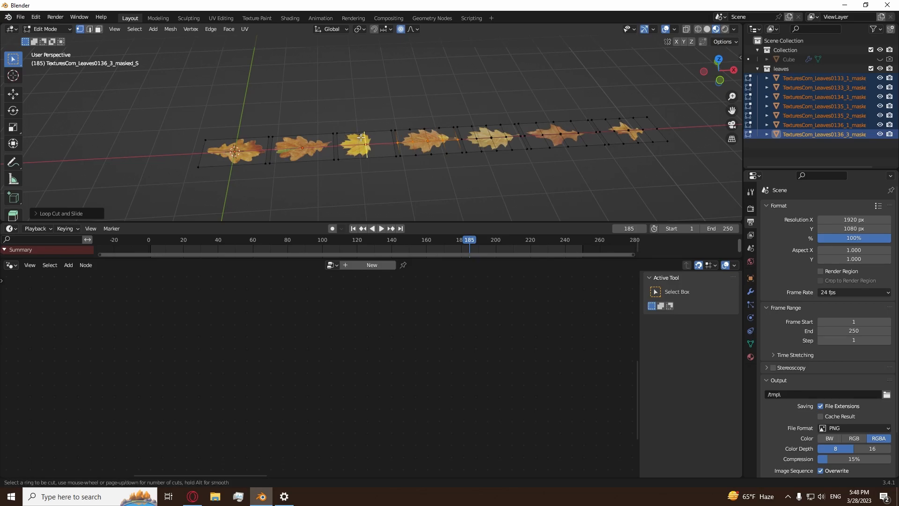
{"action": "left_click", "coordinate": [386, 147]}
{"action": "left_click", "coordinate": [310, 140]}
{"action": "left_click", "coordinate": [312, 141]}
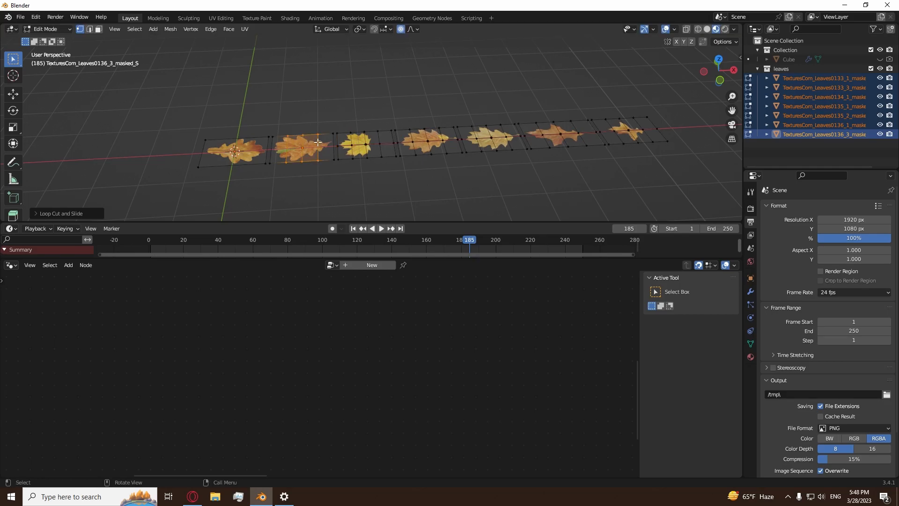
{"action": "key", "text": "ctrl+r"}
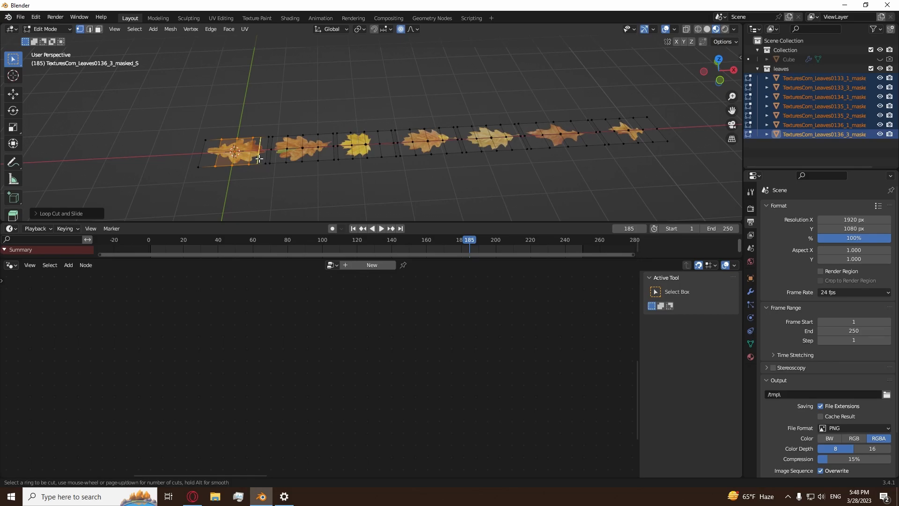
{"action": "left_click", "coordinate": [260, 154]}
{"action": "left_click", "coordinate": [260, 154]}
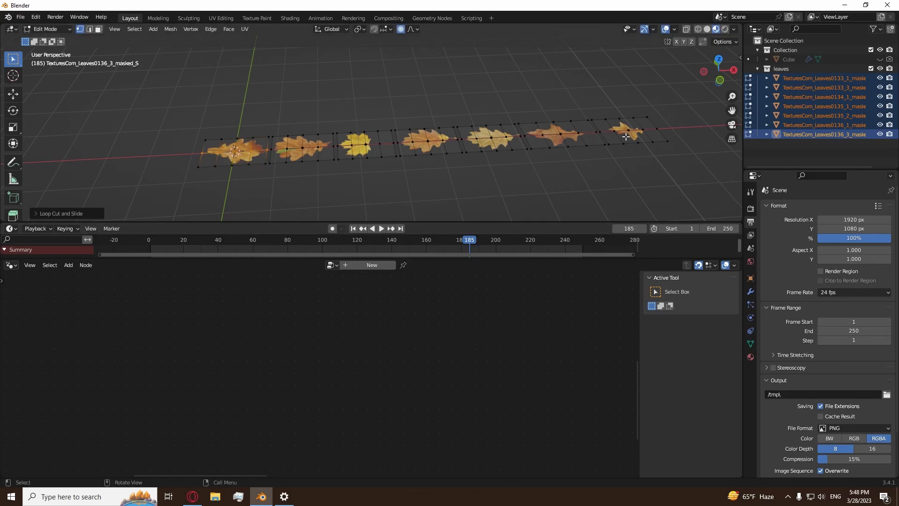
Step: Select the centre vertices of the three leaf planes at the far end of the row, away from the origin
{"action": "middle_click_drag", "start_coordinate": [617, 145], "coordinate": [512, 130], "text": "shift"}
{"action": "scroll", "coordinate": [519, 133], "scroll_direction": "up", "scroll_amount": 3}
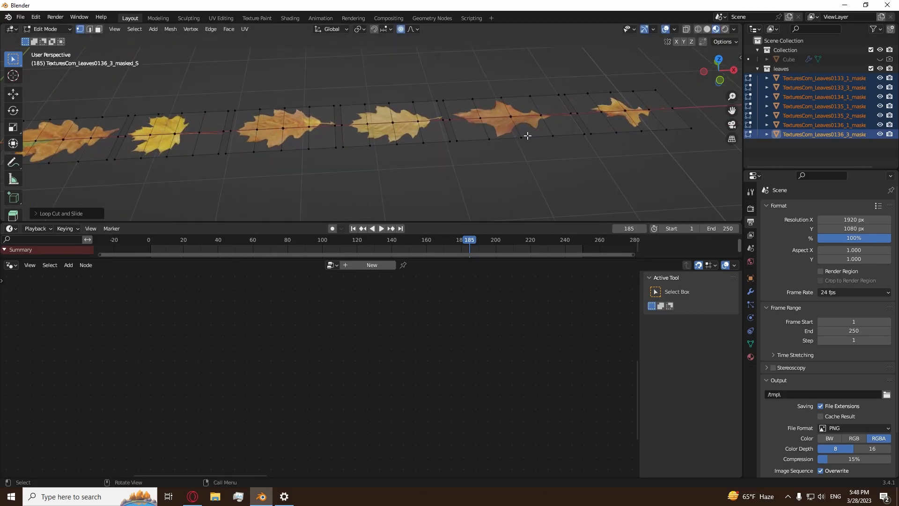
{"action": "middle_click_drag", "start_coordinate": [574, 144], "coordinate": [478, 164], "text": "shift"}
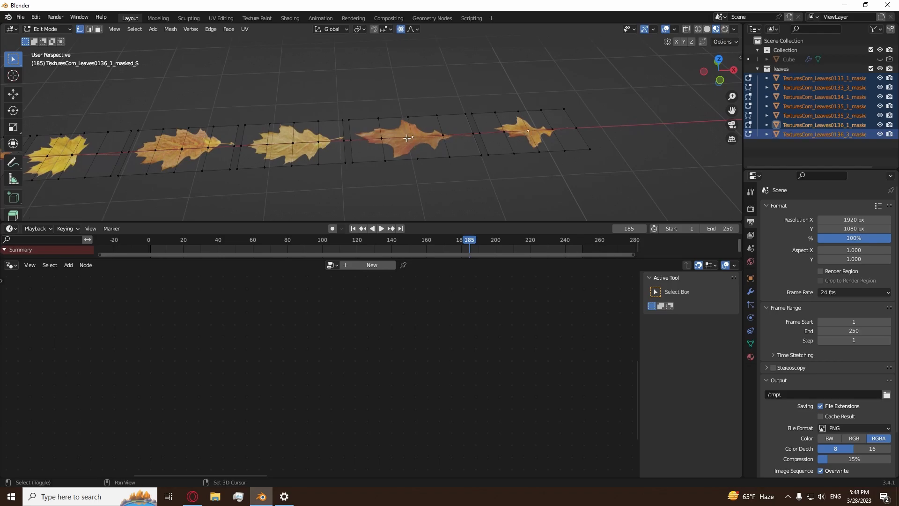
{"action": "scroll", "coordinate": [293, 141], "scroll_direction": "down", "scroll_amount": 5}
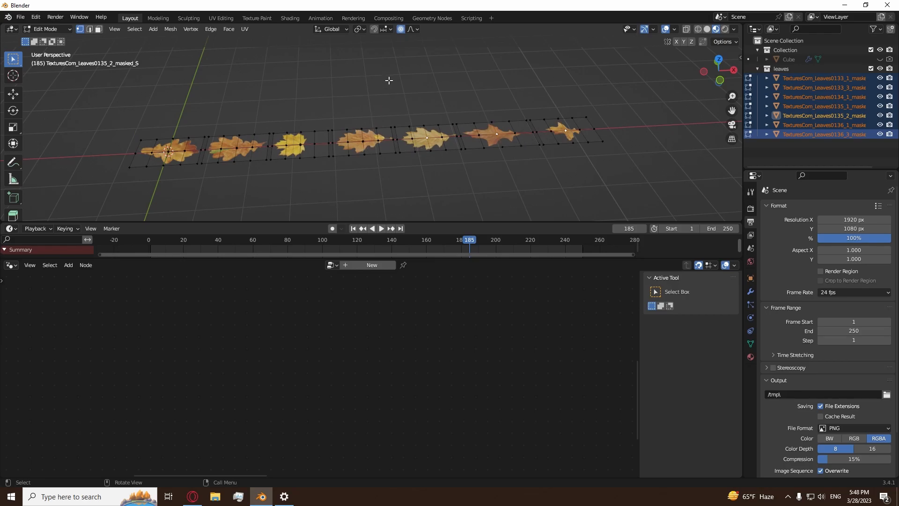
Step: Try raising the three selected centre vertices about 0.34 m along Z with a proportional size of about 0.83 m
{"action": "key", "text": "g"}
{"action": "key", "text": "z"}
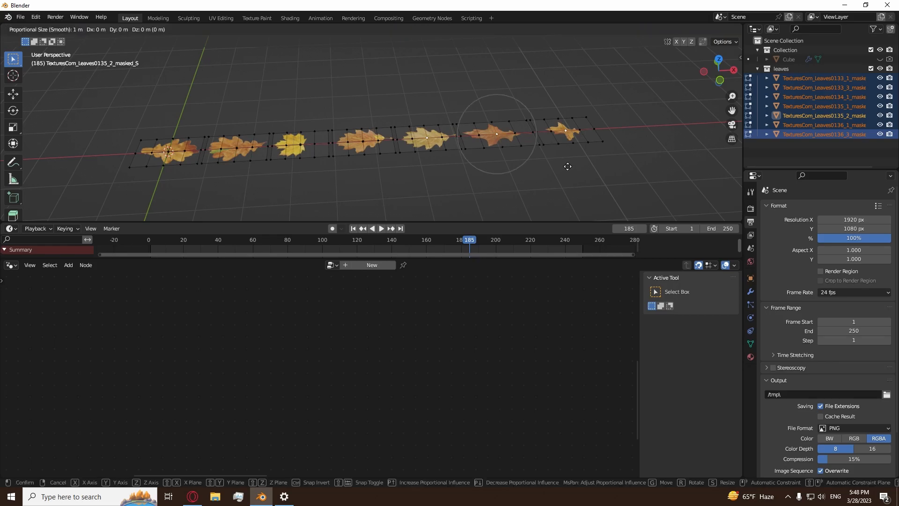
{"action": "scroll", "coordinate": [567, 156], "scroll_direction": "up", "scroll_amount": 2}
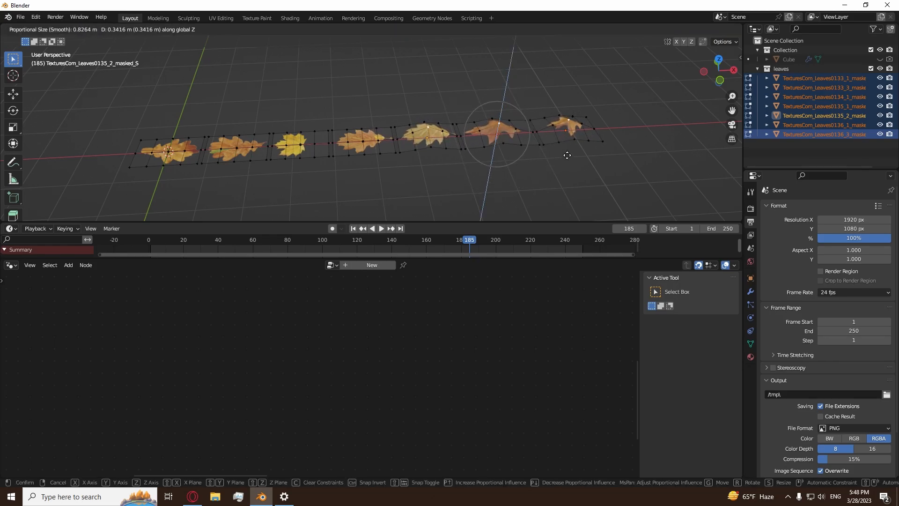
{"action": "left_click", "coordinate": [567, 155]}
{"action": "middle_click_drag", "start_coordinate": [567, 166], "coordinate": [527, 142]}
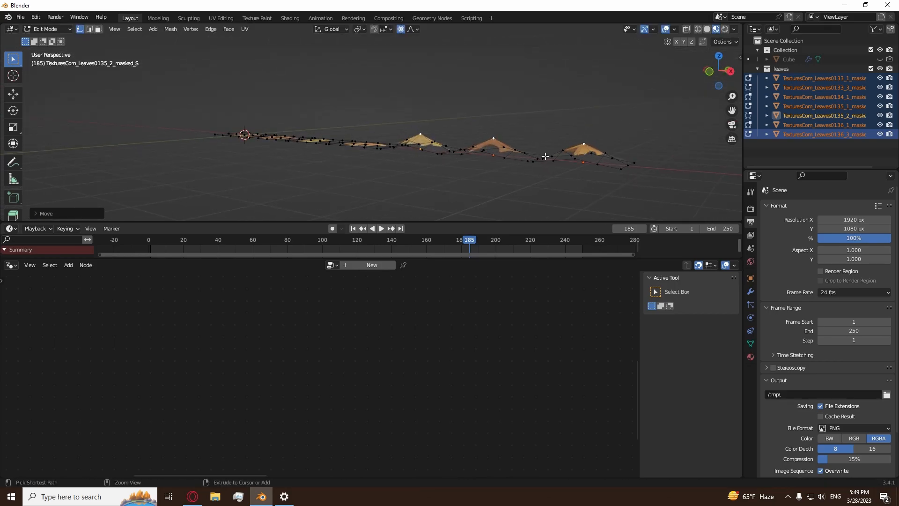
{"action": "key", "text": "ctrl+z"}
Step: Raise the three selected centre vertices about 0.2 m along Z with a proportional size of 1 m
{"action": "key", "text": "g"}
{"action": "key", "text": "z"}
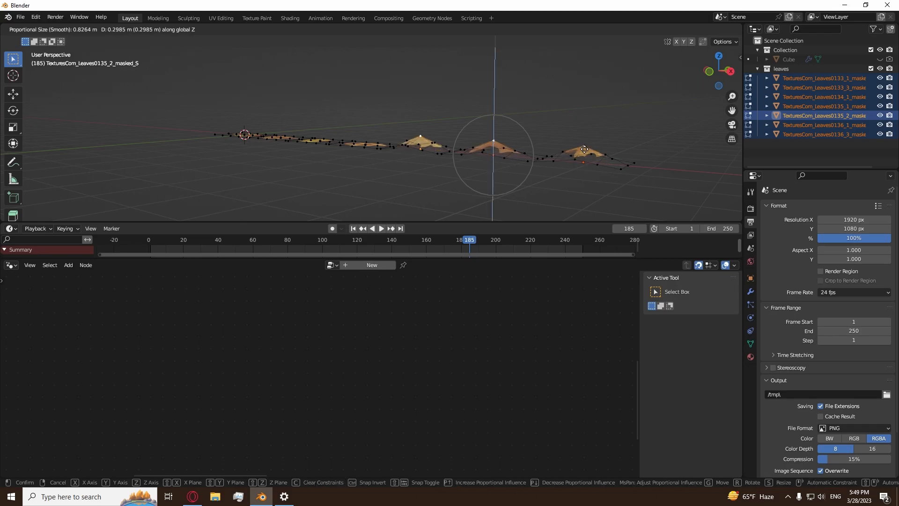
{"action": "scroll", "coordinate": [585, 154], "scroll_direction": "down", "scroll_amount": 2}
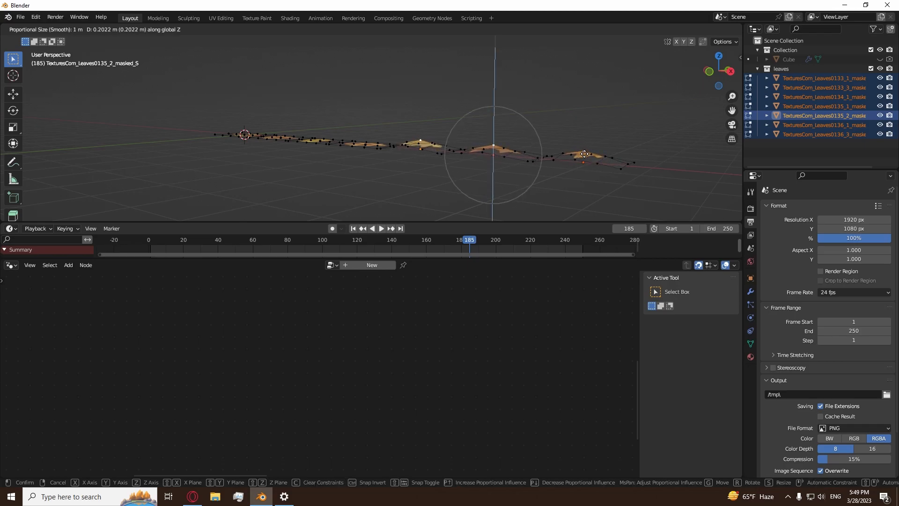
{"action": "left_click", "coordinate": [584, 154]}
{"action": "left_click", "coordinate": [535, 173]}
Step: Select the centre vertices of the second, third and fourth leaves from the origin and lower them about 0.21 m along Z
{"action": "middle_click_drag", "start_coordinate": [535, 174], "coordinate": [356, 142]}
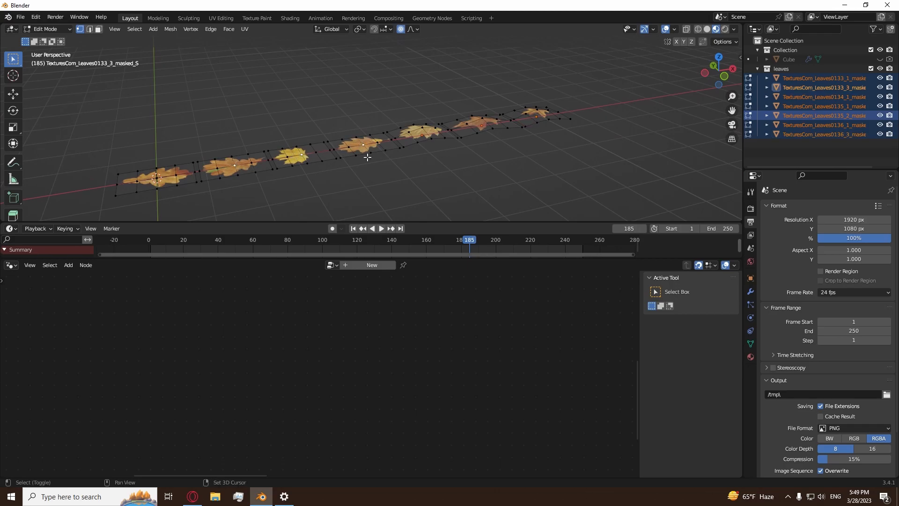
{"action": "key", "text": "g"}
{"action": "key", "text": "z"}
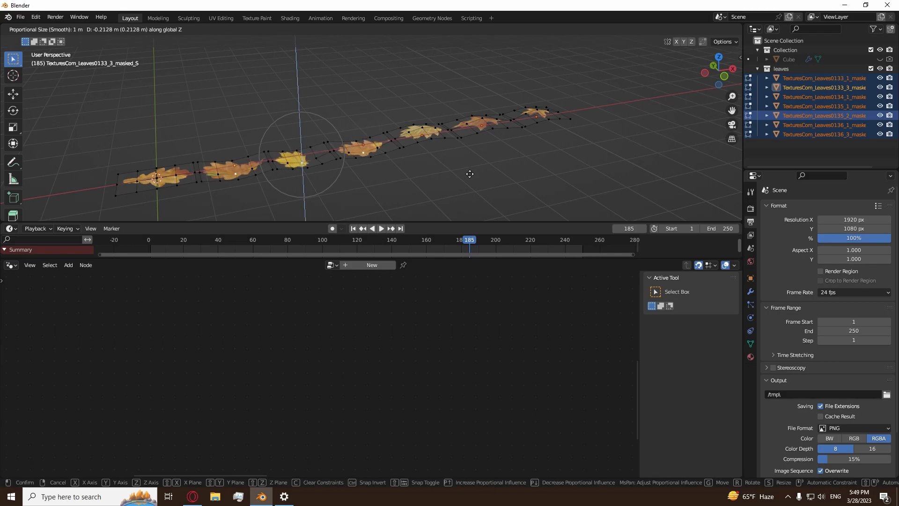
{"action": "left_click", "coordinate": [470, 174]}
Step: Raise the centre vertex of the leaf at the origin along Z with proportional editing and return to Object Mode
{"action": "middle_click_drag", "start_coordinate": [412, 162], "coordinate": [500, 139]}
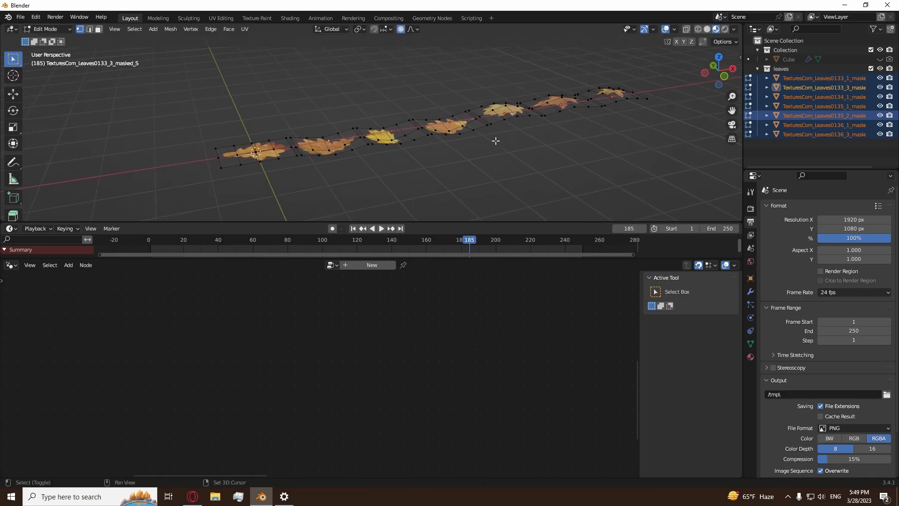
{"action": "key", "text": "g"}
{"action": "key", "text": "z"}
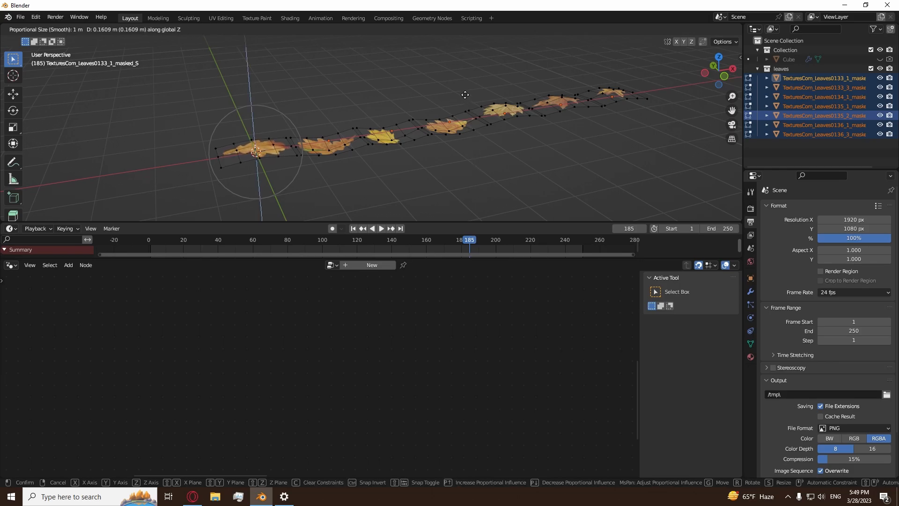
{"action": "left_click", "coordinate": [457, 64]}
{"action": "key", "text": "Tab"}
Step: Deselect the leaves, show the cube in the viewport, and play and stop the falling leaves animation
{"action": "middle_click_drag", "start_coordinate": [516, 152], "coordinate": [498, 168]}
{"action": "left_click", "coordinate": [496, 163]}
{"action": "scroll", "coordinate": [497, 163], "scroll_direction": "down", "scroll_amount": 3}
{"action": "left_click", "coordinate": [880, 60]}
{"action": "middle_click_drag", "start_coordinate": [340, 96], "coordinate": [409, 126], "text": "shift"}
{"action": "scroll", "coordinate": [406, 125], "scroll_direction": "up", "scroll_amount": 8}
{"action": "key", "text": "space"}
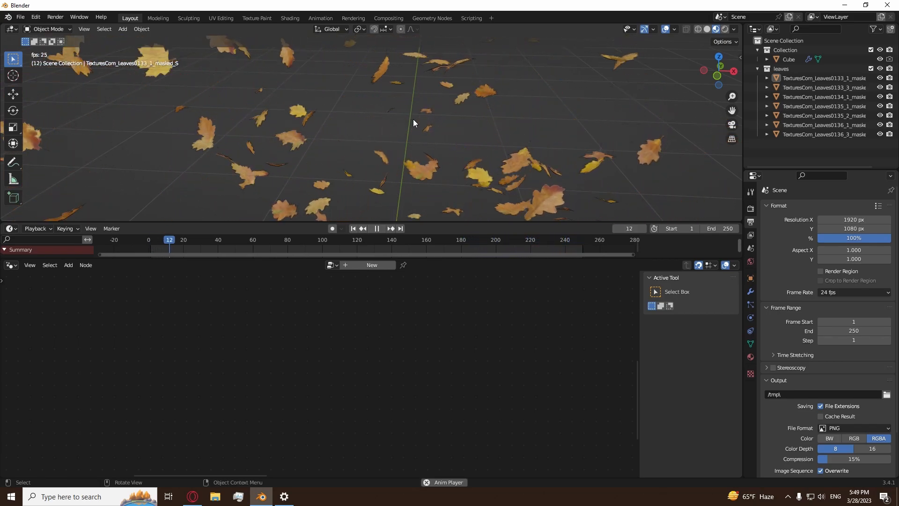
{"action": "key", "text": "space"}
Step: Toggle the cube's viewport visibility off and on, and hide the leaves collection
{"action": "left_click", "coordinate": [880, 59]}
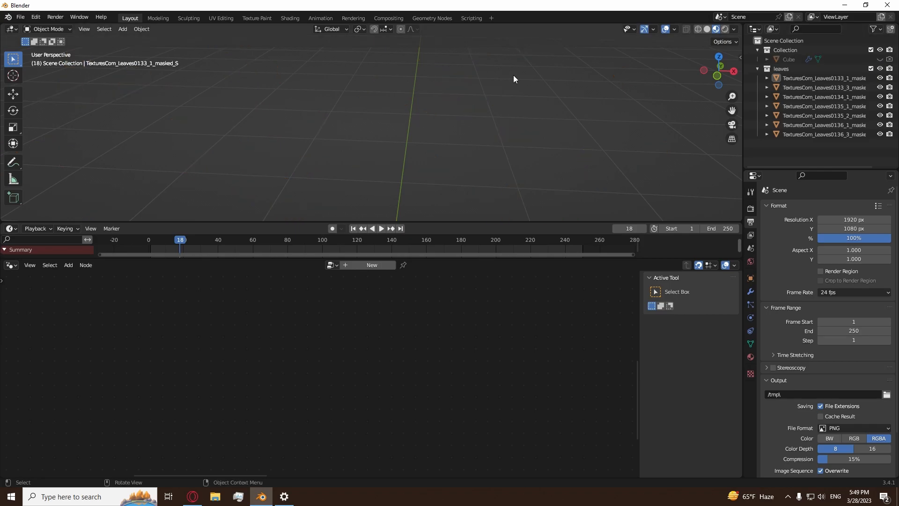
{"action": "left_click", "coordinate": [881, 60]}
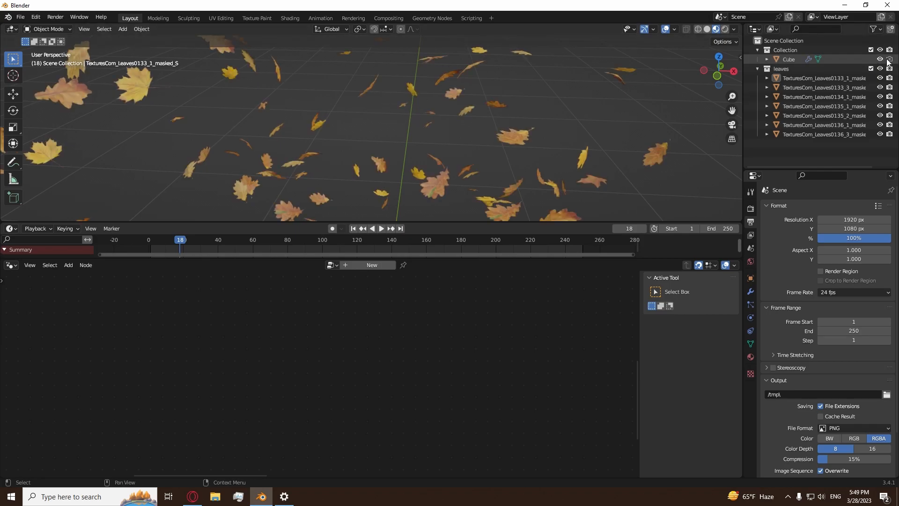
{"action": "left_click", "coordinate": [880, 69]}
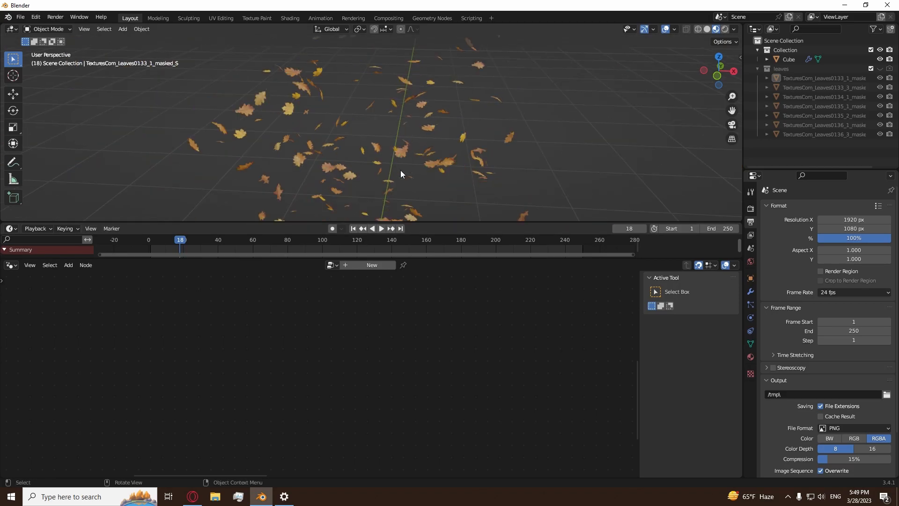
Step: Select TexturesCom_Leaves0133_1 and display its full material node tree in the Shader Editor
{"action": "left_click", "coordinate": [800, 78]}
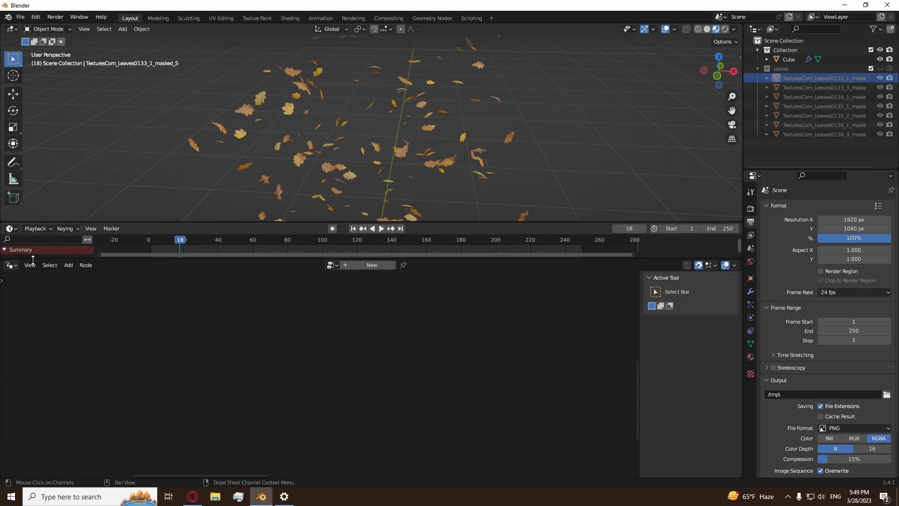
{"action": "left_click", "coordinate": [11, 265]}
{"action": "left_click", "coordinate": [36, 353]}
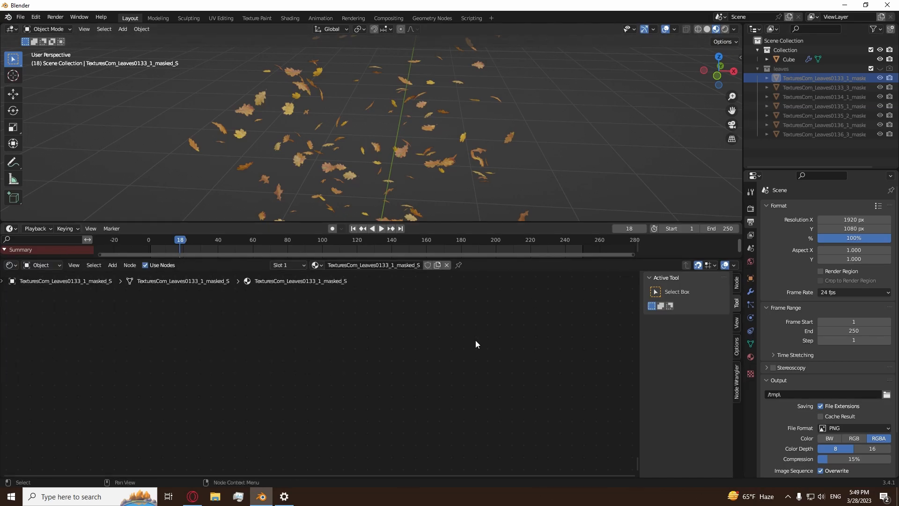
{"action": "key", "text": "Home"}
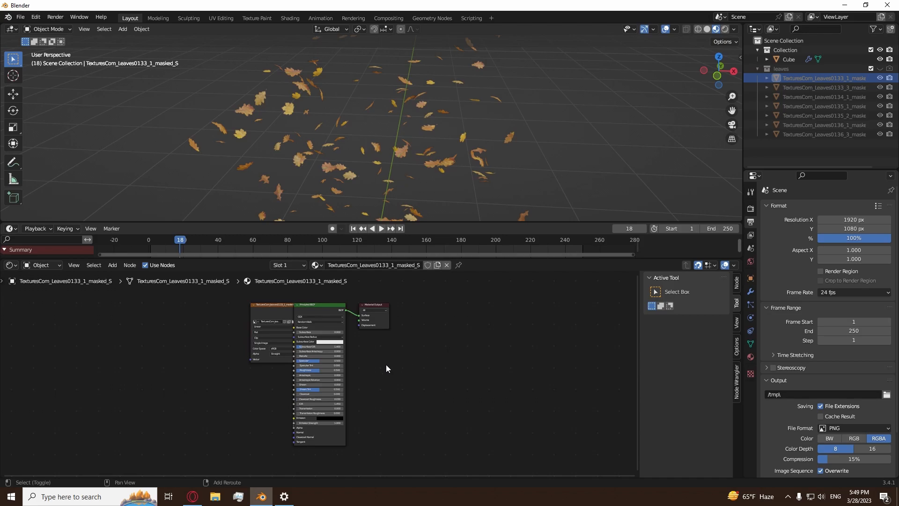
Step: Move the leaf's image texture node well away from the Principled BSDF to expose the links between them
{"action": "middle_click_drag", "start_coordinate": [386, 365], "coordinate": [449, 395]}
{"action": "scroll", "coordinate": [302, 308], "scroll_direction": "up", "scroll_amount": 3}
{"action": "left_click", "coordinate": [346, 306]}
{"action": "left_click_drag", "start_coordinate": [346, 306], "coordinate": [129, 306]}
{"action": "scroll", "coordinate": [290, 314], "scroll_direction": "down", "scroll_amount": 2}
{"action": "scroll", "coordinate": [296, 322], "scroll_direction": "up", "scroll_amount": 2}
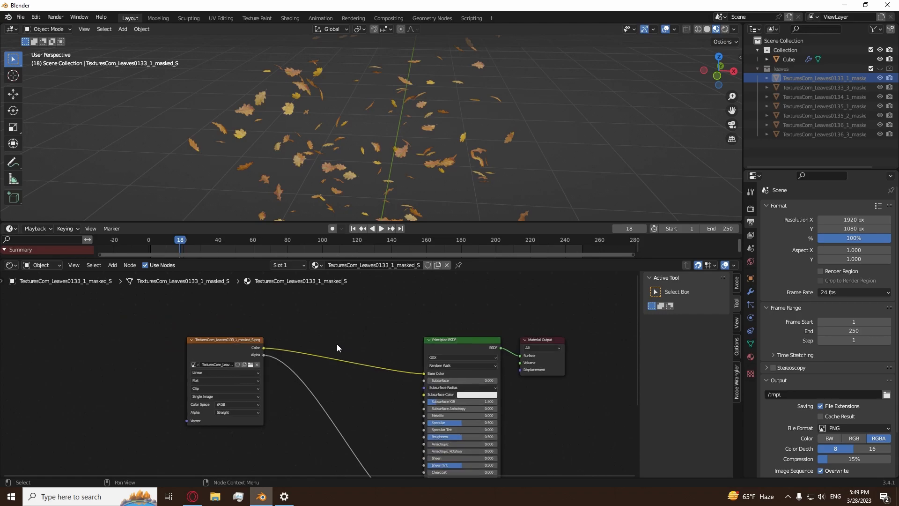
Step: Set the Principled BSDF Roughness to 1 on the Leaves0133_1, Leaves0133_3 and Leaves0134_1 materials
{"action": "key", "text": "shift+a"}
{"action": "mouse_move", "coordinate": [320, 386]}
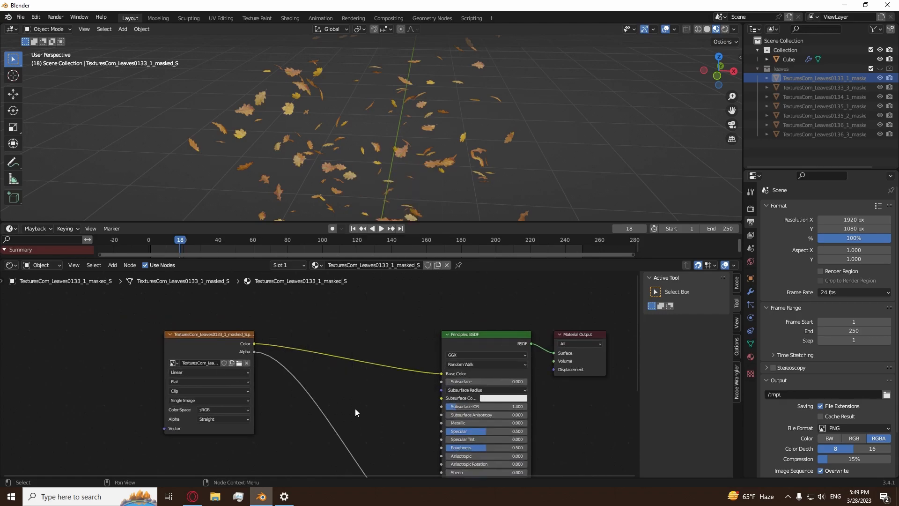
{"action": "scroll", "coordinate": [355, 411], "scroll_direction": "up", "scroll_amount": 3}
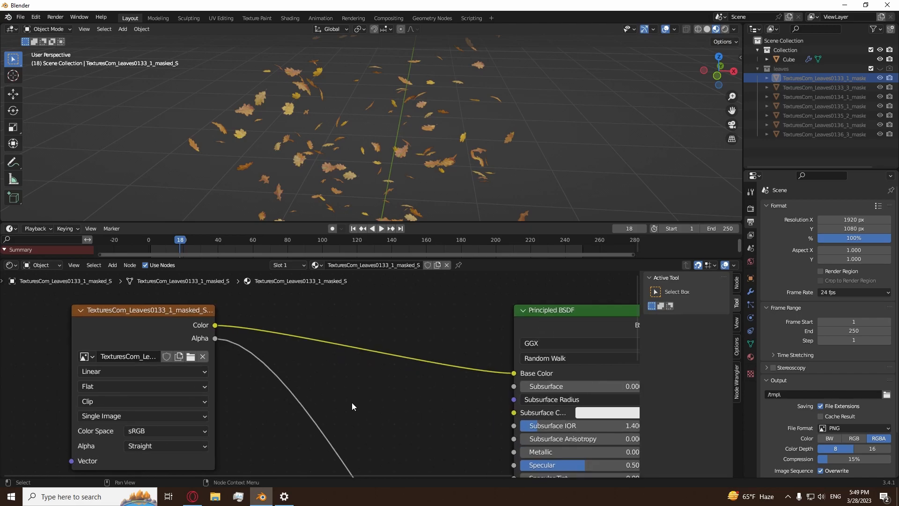
{"action": "middle_click_drag", "start_coordinate": [352, 403], "coordinate": [108, 310]}
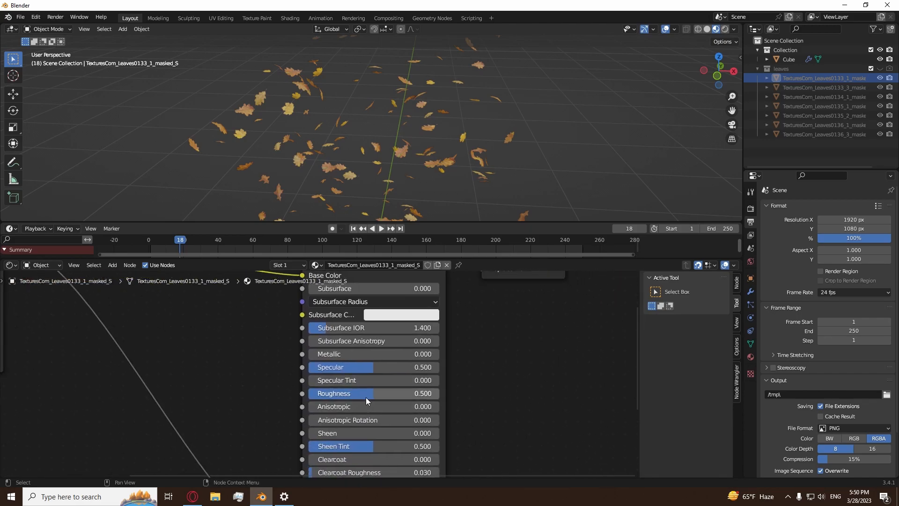
{"action": "left_click", "coordinate": [820, 90]}
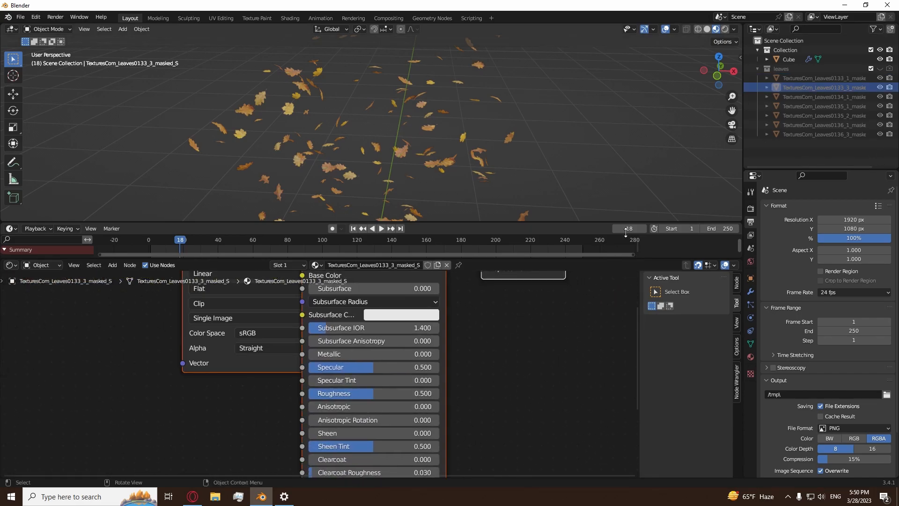
{"action": "left_click", "coordinate": [831, 96]}
Step: Set the Principled BSDF Roughness to 1 on the Leaves0135_1, Leaves0135_2 and Leaves0136_1 materials
{"action": "left_click", "coordinate": [811, 106]}
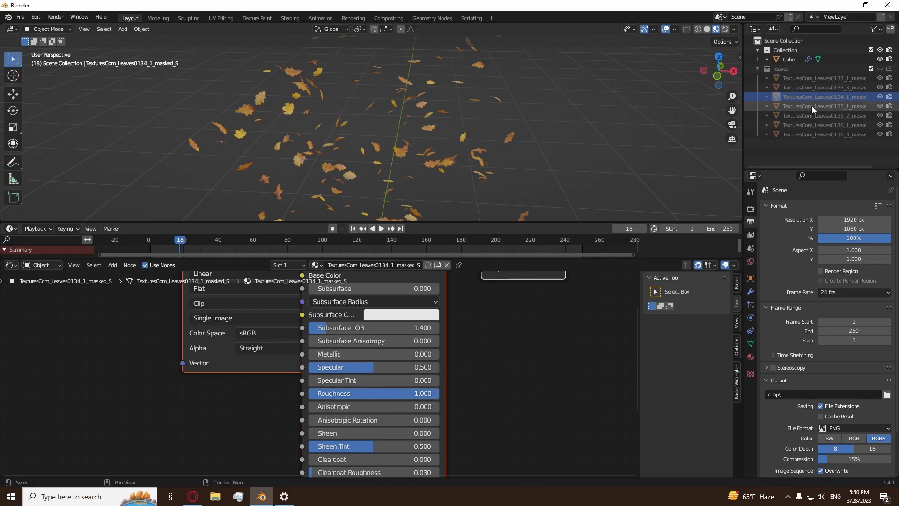
{"action": "left_click_drag", "start_coordinate": [381, 397], "coordinate": [438, 397]}
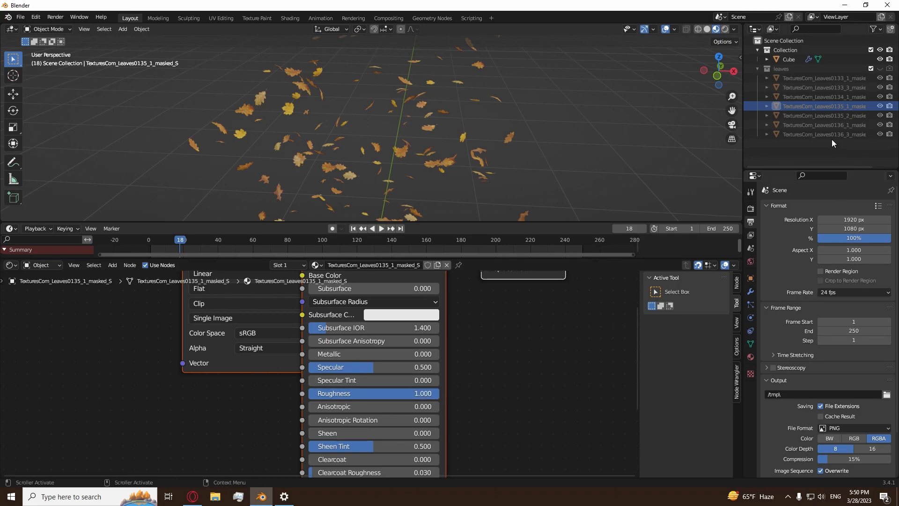
{"action": "left_click", "coordinate": [819, 117]}
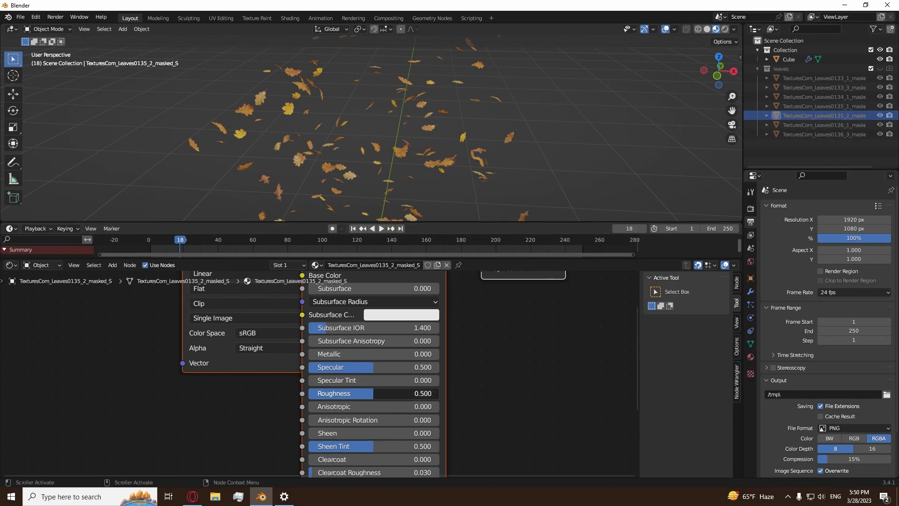
{"action": "left_click", "coordinate": [810, 125]}
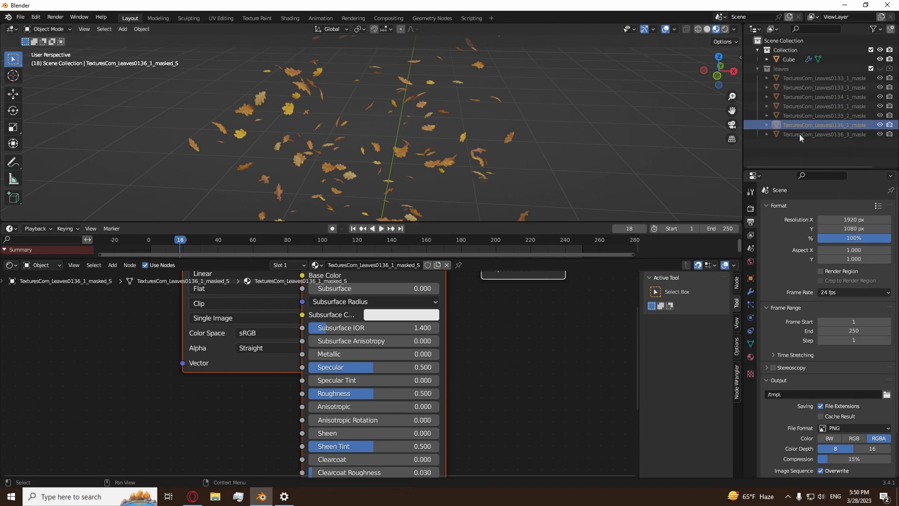
{"action": "left_click_drag", "start_coordinate": [426, 394], "coordinate": [463, 393]}
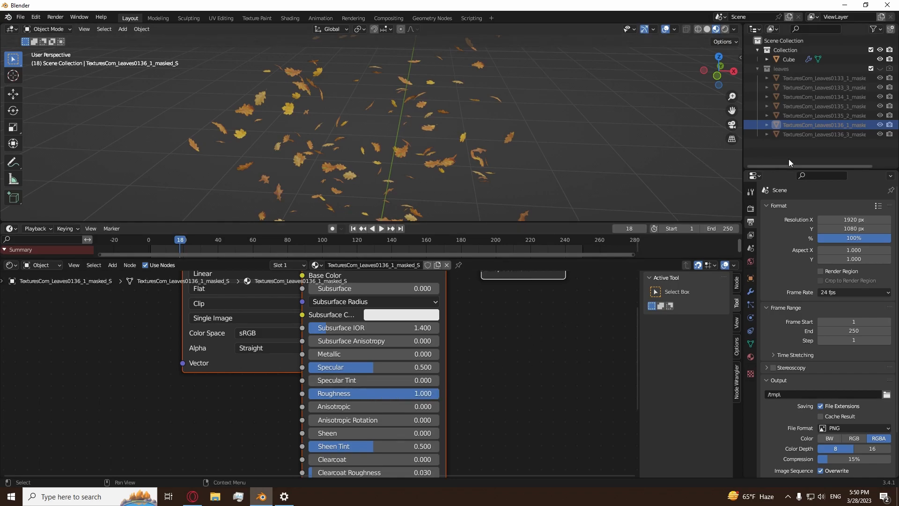
Step: Set the Principled BSDF Roughness to 1 on the Leaves0136_3 material and move its image texture node clear of the shader
{"action": "left_click", "coordinate": [800, 133]}
{"action": "left_click_drag", "start_coordinate": [408, 393], "coordinate": [519, 353]}
{"action": "scroll", "coordinate": [519, 354], "scroll_direction": "down", "scroll_amount": 3}
{"action": "middle_click_drag", "start_coordinate": [508, 366], "coordinate": [628, 437]}
{"action": "left_click", "coordinate": [418, 365]}
{"action": "left_click_drag", "start_coordinate": [418, 365], "coordinate": [232, 367]}
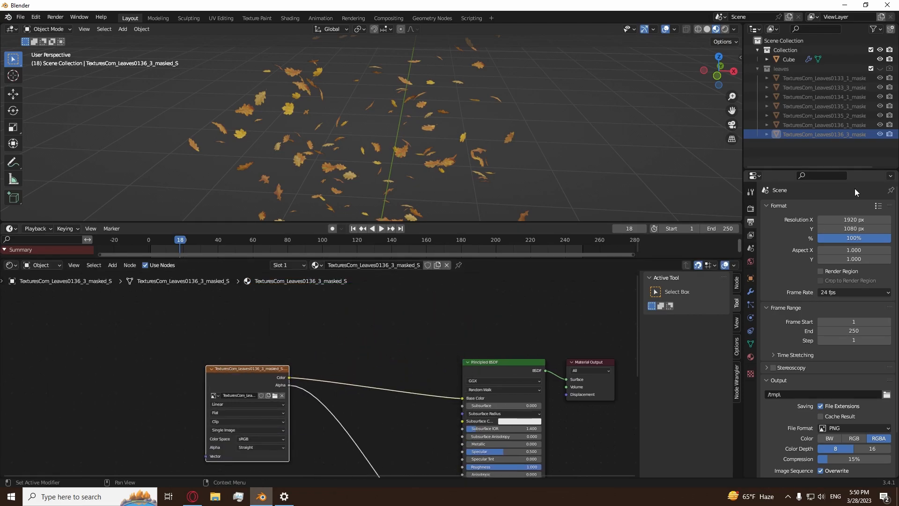
Step: Insert a Hue Saturation Value node between the image texture and the Principled BSDF in the Leaves0133_1 material
{"action": "left_click", "coordinate": [827, 85]}
{"action": "left_click", "coordinate": [824, 79]}
{"action": "scroll", "coordinate": [466, 108], "scroll_direction": "up", "scroll_amount": 4}
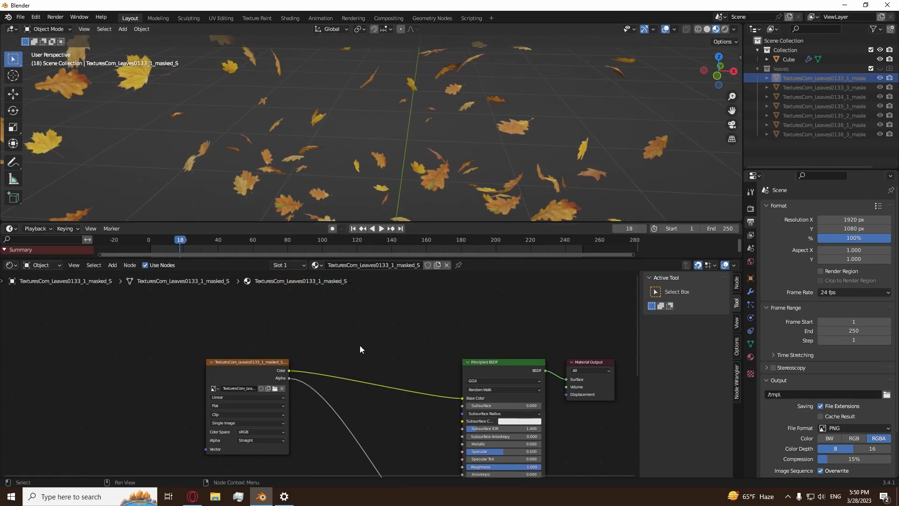
{"action": "key", "text": "shift+a"}
{"action": "mouse_move", "coordinate": [367, 397]}
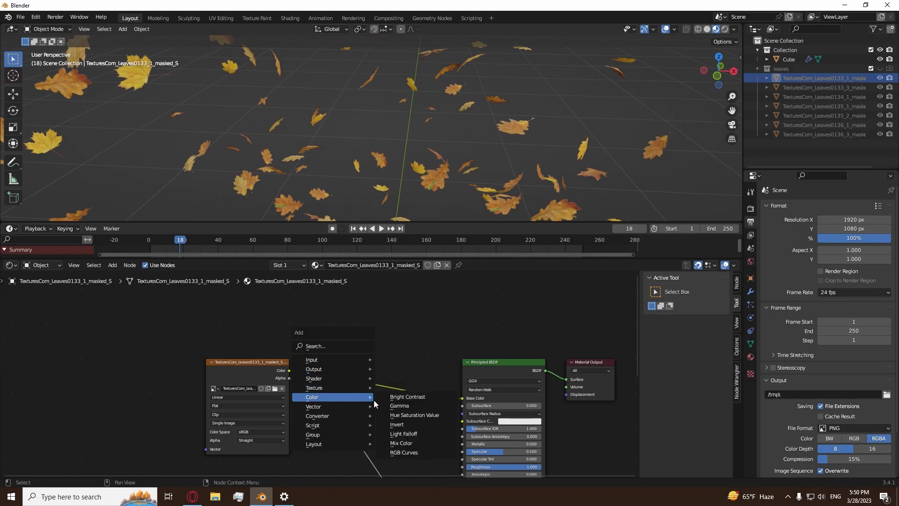
{"action": "left_click", "coordinate": [405, 416]}
{"action": "left_click", "coordinate": [380, 412]}
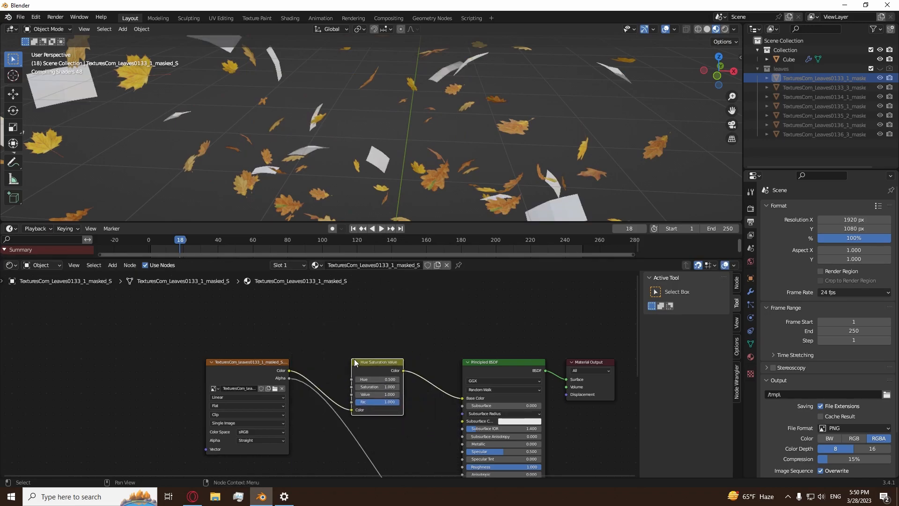
Step: Set Hue to 0.470, Saturation to 2 and Value to 2 on the Leaves0133_1 Hue Saturation Value node
{"action": "scroll", "coordinate": [381, 147], "scroll_direction": "up", "scroll_amount": 6}
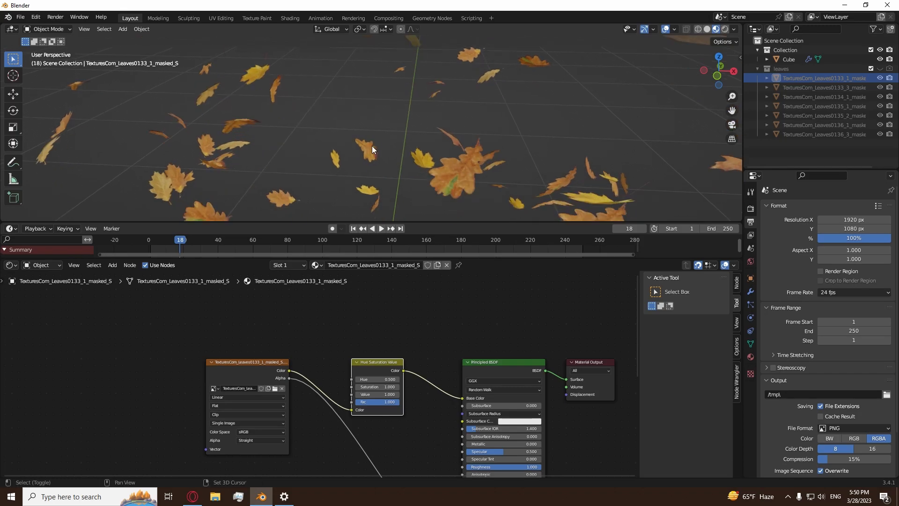
{"action": "scroll", "coordinate": [382, 188], "scroll_direction": "down", "scroll_amount": 2, "text": "shift"}
{"action": "mouse_move", "coordinate": [389, 379]}
{"action": "left_mouse_down"}
{"action": "mouse_move", "coordinate": [417, 379]}
{"action": "mouse_move", "coordinate": [394, 380]}
{"action": "left_mouse_up"}
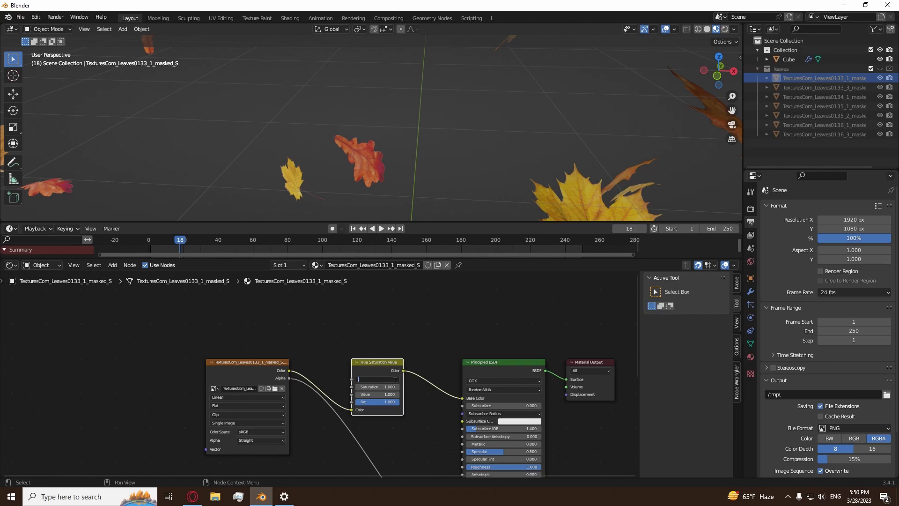
{"action": "type", "text": ".4"}
{"action": "key", "text": "Return"}
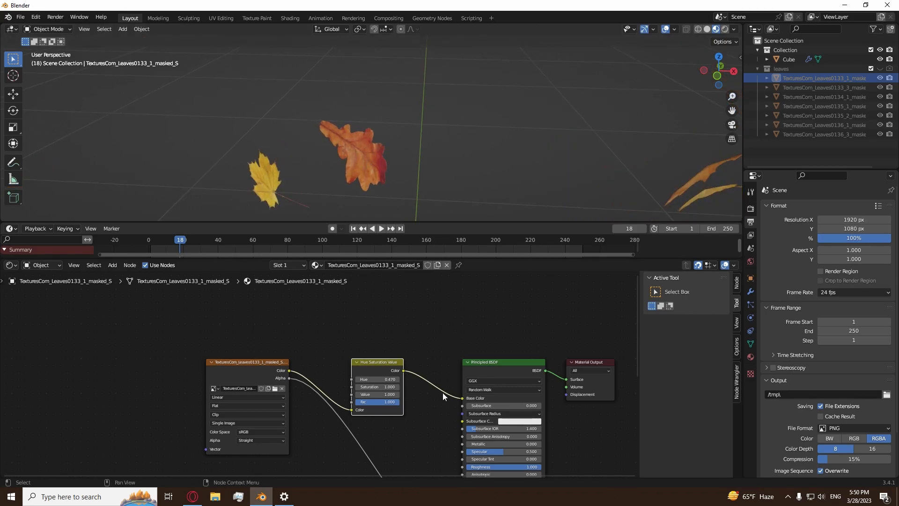
{"action": "scroll", "coordinate": [426, 421], "scroll_direction": "up", "scroll_amount": 3}
{"action": "left_click_drag", "start_coordinate": [423, 411], "coordinate": [529, 398]}
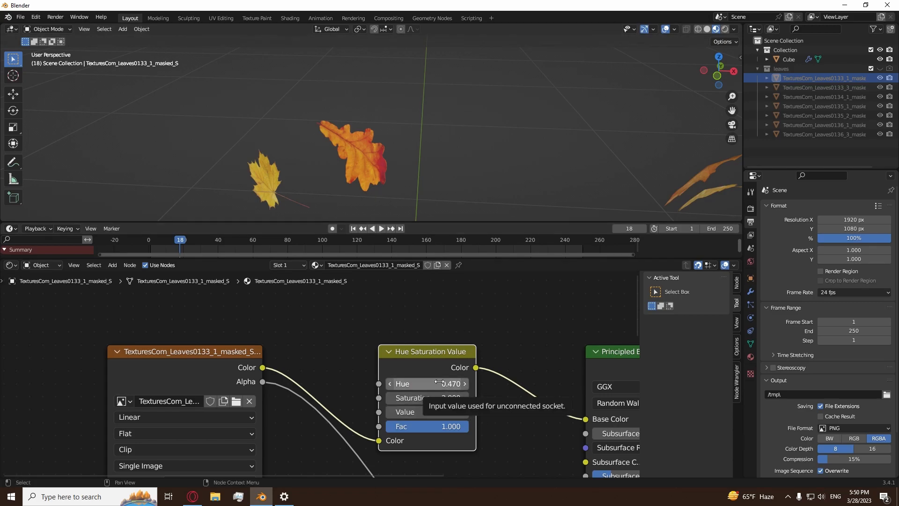
{"action": "scroll", "coordinate": [333, 165], "scroll_direction": "down", "scroll_amount": 5}
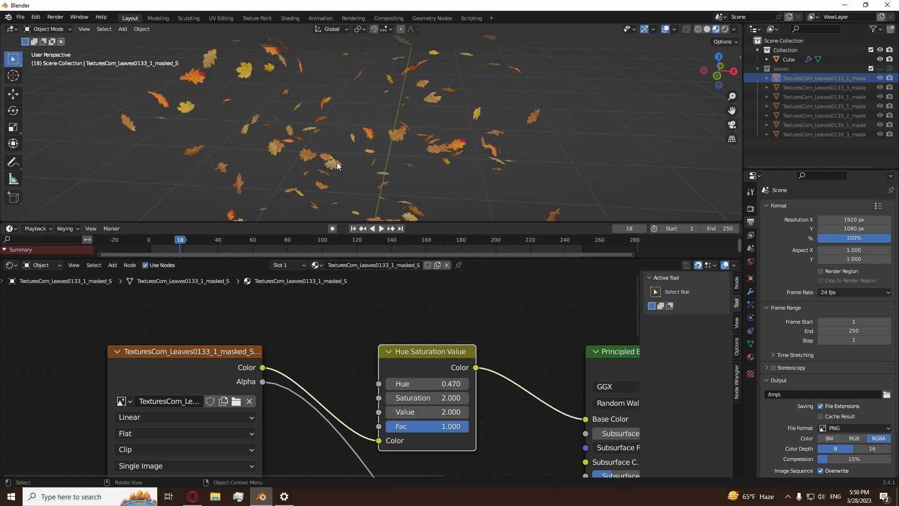
Step: In the Leaves0133_3 material, move the image texture node away from the shader and insert a Hue Saturation Value node on the color link
{"action": "left_click", "coordinate": [802, 87]}
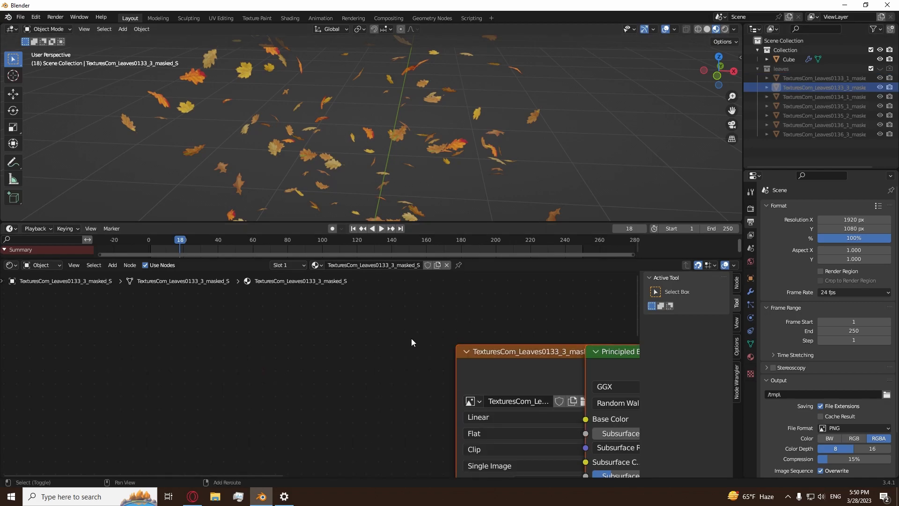
{"action": "scroll", "coordinate": [343, 336], "scroll_direction": "down", "scroll_amount": 3}
{"action": "left_click_drag", "start_coordinate": [414, 349], "coordinate": [159, 335]}
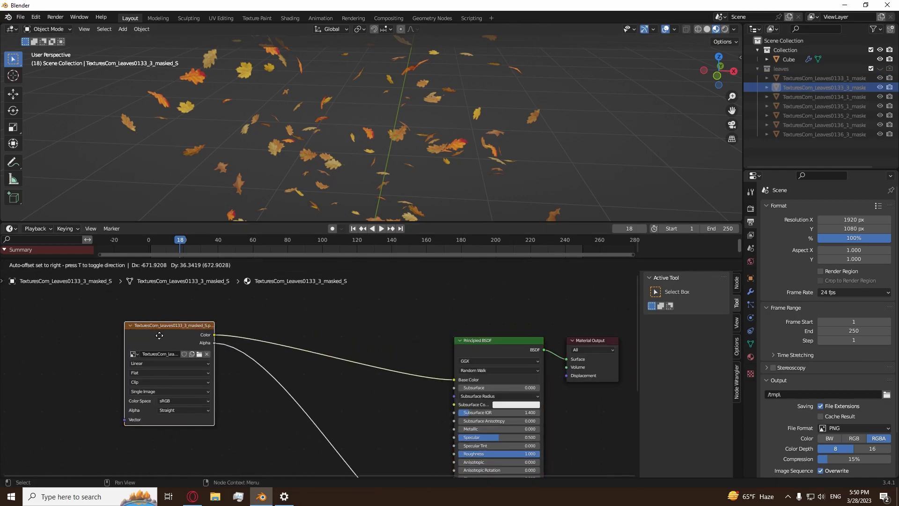
{"action": "scroll", "coordinate": [323, 311], "scroll_direction": "up", "scroll_amount": 2}
{"action": "key", "text": "shift+a"}
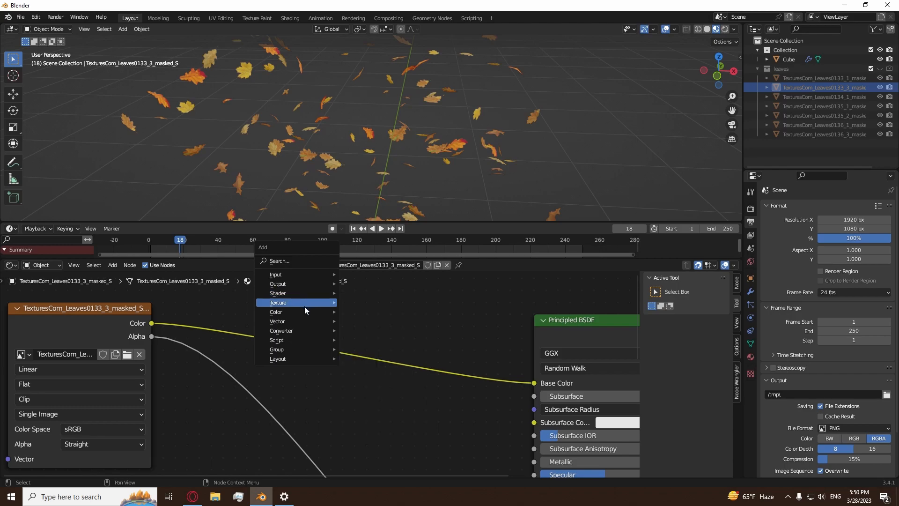
{"action": "mouse_move", "coordinate": [298, 311]}
{"action": "left_click", "coordinate": [376, 331]}
{"action": "left_click", "coordinate": [376, 330]}
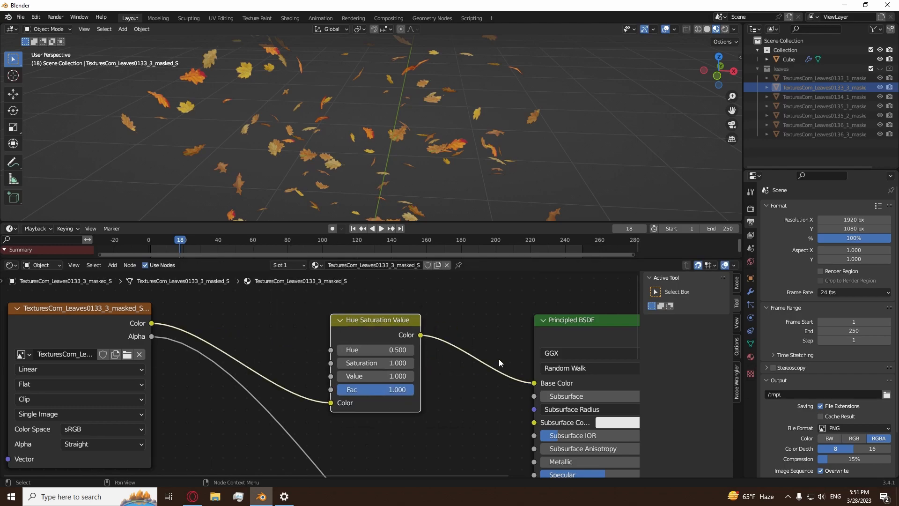
Step: Try a different Hue on the Leaves0133_3 Hue Saturation Value node and reset it to 0.5
{"action": "scroll", "coordinate": [492, 387], "scroll_direction": "up", "scroll_amount": 2}
{"action": "left_click_drag", "start_coordinate": [407, 340], "coordinate": [419, 339], "text": "shift"}
{"action": "left_click", "coordinate": [408, 340]}
{"action": "key", "text": "BackSpace"}
{"action": "type", "text": "0.5"}
{"action": "key", "text": "Return"}
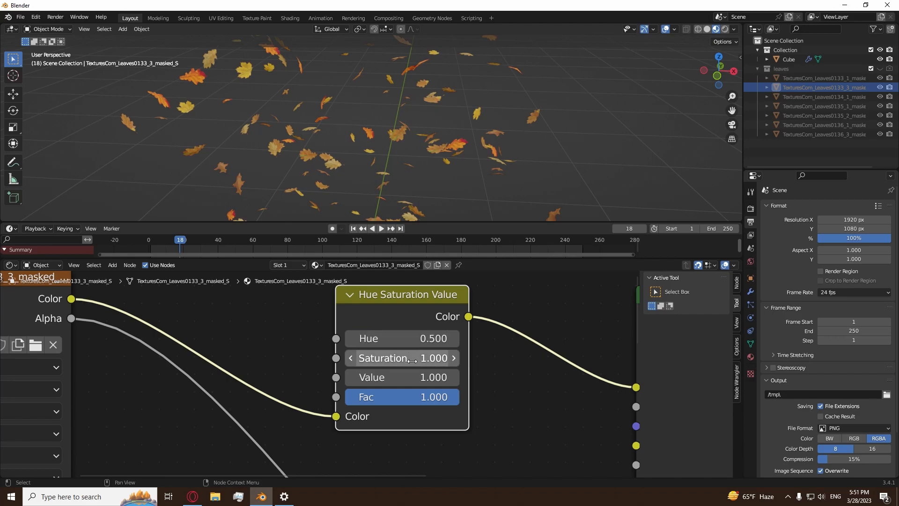
Step: Set Saturation to 2 and Value to 1 on the Leaves0133_3 Hue Saturation Value node
{"action": "scroll", "coordinate": [403, 377], "scroll_direction": "up", "scroll_amount": 1, "text": "ctrl"}
{"action": "scroll", "coordinate": [414, 358], "scroll_direction": "up", "scroll_amount": 1, "text": "ctrl"}
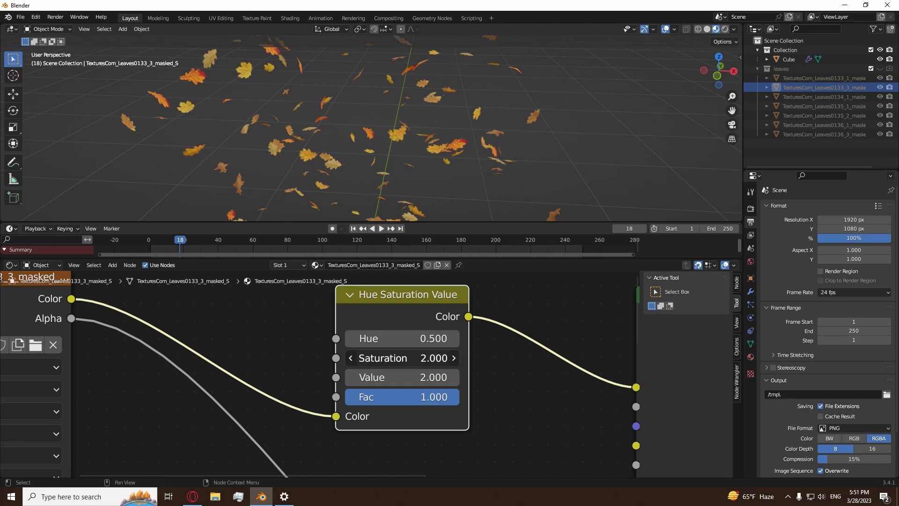
{"action": "scroll", "coordinate": [403, 377], "scroll_direction": "down", "scroll_amount": 2, "text": "ctrl"}
{"action": "scroll", "coordinate": [403, 377], "scroll_direction": "up", "scroll_amount": 2, "text": "ctrl"}
{"action": "left_click_drag", "start_coordinate": [403, 377], "coordinate": [384, 377]}
{"action": "left_click", "coordinate": [402, 377]}
{"action": "type", "text": "0"}
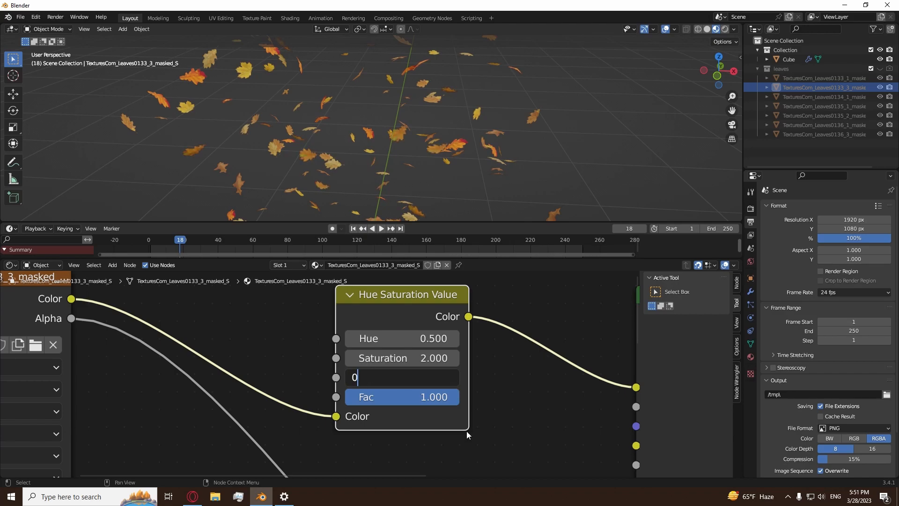
{"action": "key", "text": "Return"}
{"action": "left_click", "coordinate": [408, 378]}
{"action": "type", "text": "1"}
{"action": "key", "text": "Return"}
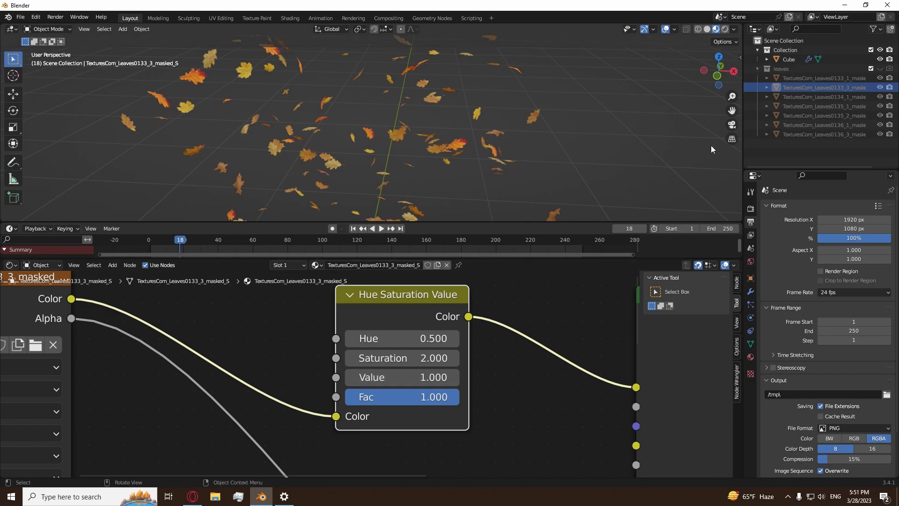
Step: In the Leaves0134_1 material, separate the image texture from the Principled BSDF and insert a Hue Saturation Value node between them
{"action": "left_click", "coordinate": [796, 96]}
{"action": "scroll", "coordinate": [424, 319], "scroll_direction": "down", "scroll_amount": 7}
{"action": "left_click_drag", "start_coordinate": [454, 339], "coordinate": [160, 336]}
{"action": "left_click", "coordinate": [355, 336]}
{"action": "key", "text": "shift+a"}
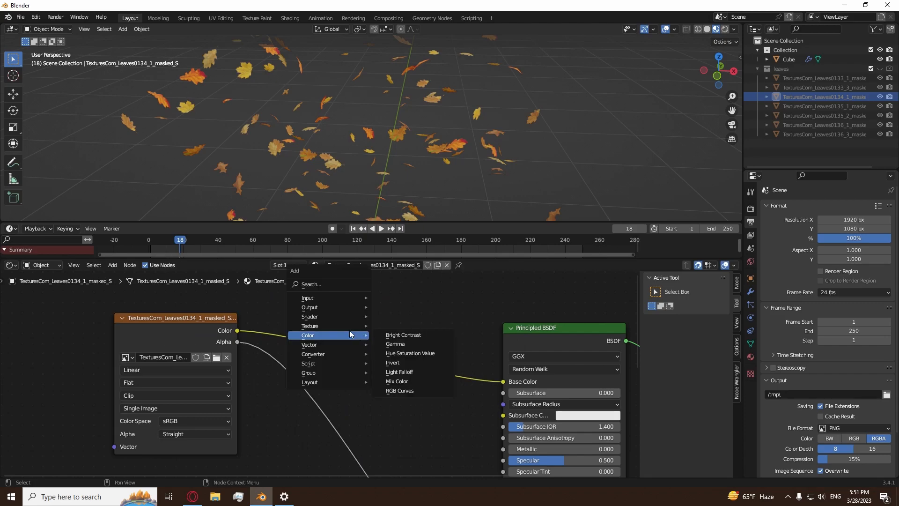
{"action": "mouse_move", "coordinate": [327, 335]}
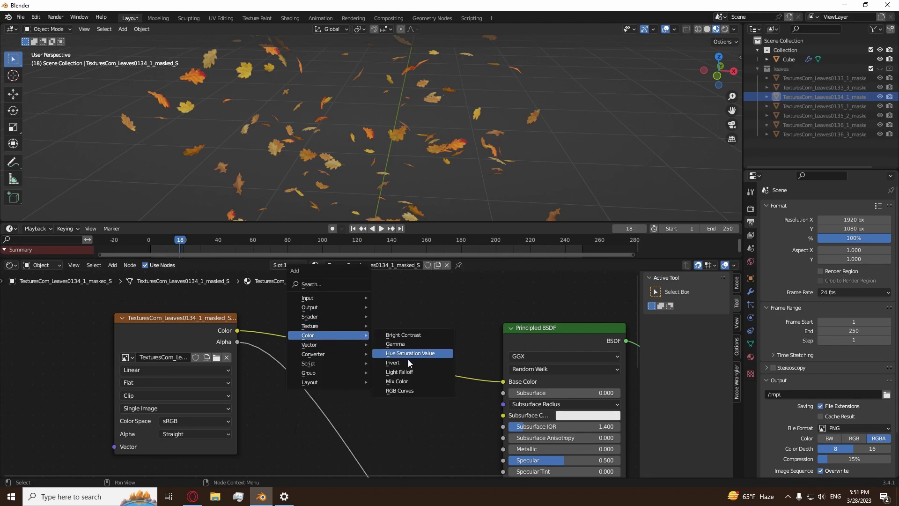
{"action": "left_click", "coordinate": [400, 356]}
{"action": "left_click", "coordinate": [339, 312]}
Step: Set the Hue to 0.430 on the Leaves0134_1 Hue Saturation Value node to tint the maple leaf red
{"action": "scroll", "coordinate": [443, 360], "scroll_direction": "up", "scroll_amount": 4}
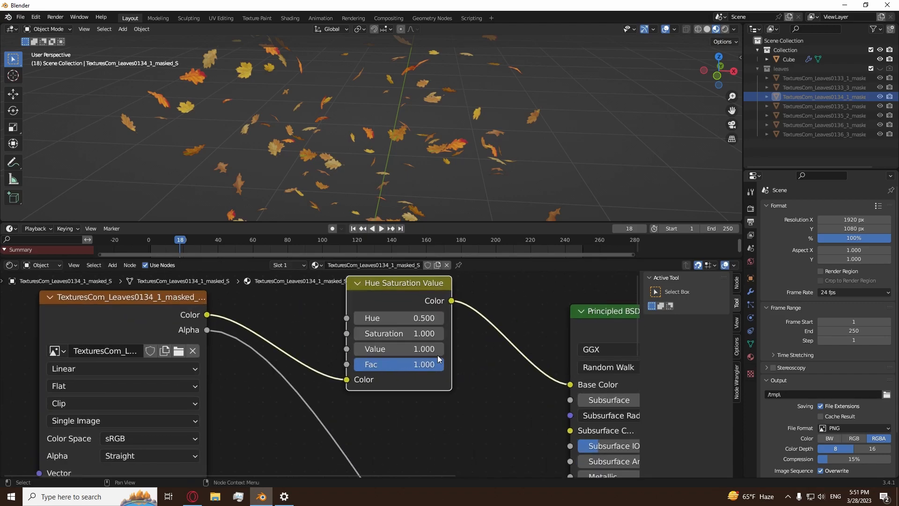
{"action": "left_click_drag", "start_coordinate": [396, 315], "coordinate": [443, 315]}
{"action": "scroll", "coordinate": [281, 80], "scroll_direction": "up", "scroll_amount": 8}
{"action": "scroll", "coordinate": [340, 106], "scroll_direction": "down", "scroll_amount": 6}
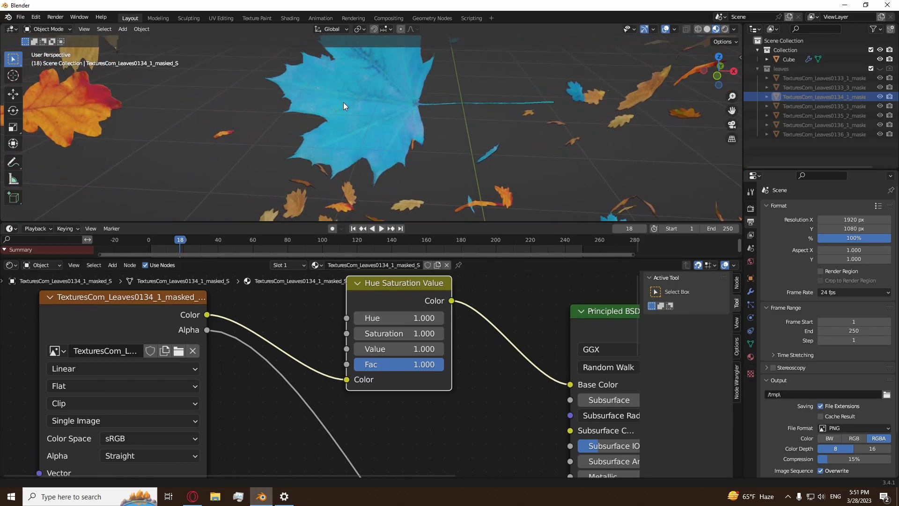
{"action": "left_click_drag", "start_coordinate": [418, 317], "coordinate": [365, 318]}
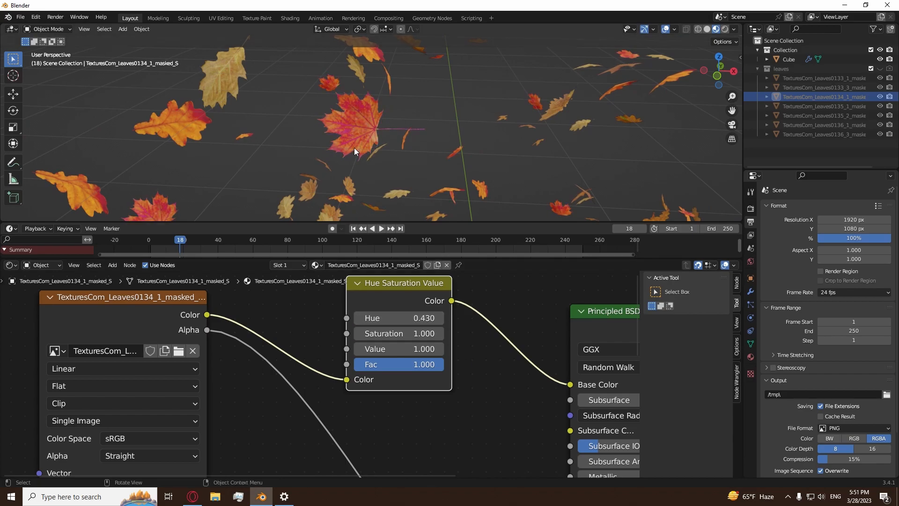
{"action": "scroll", "coordinate": [349, 139], "scroll_direction": "up", "scroll_amount": 5}
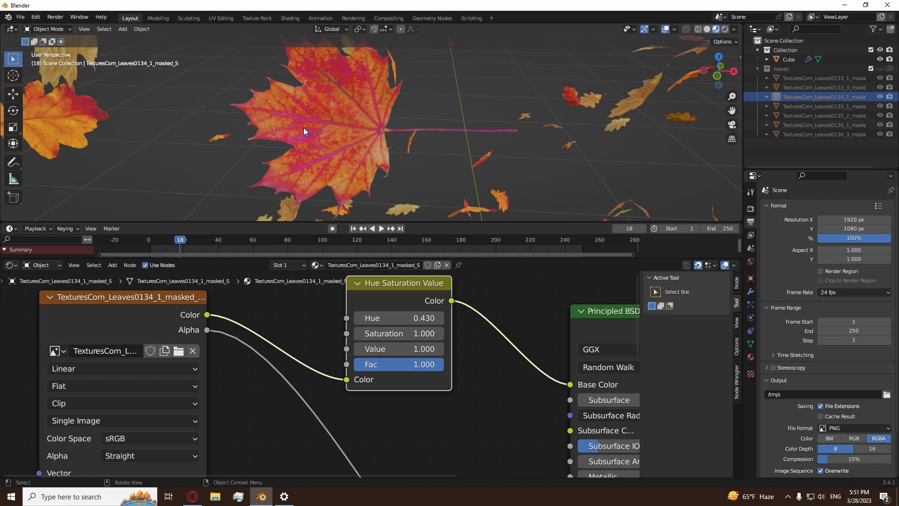
Step: Add a Noise Texture node above the Leaves0134_1 image texture and connect its Color output to the Hue Saturation Value node's Fac
{"action": "scroll", "coordinate": [302, 336], "scroll_direction": "down", "scroll_amount": 3}
{"action": "middle_click_drag", "start_coordinate": [285, 314], "coordinate": [328, 338]}
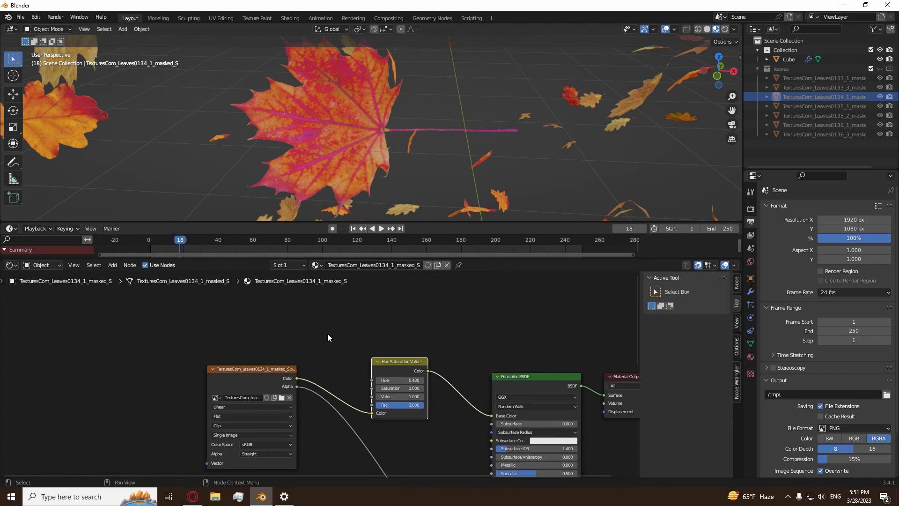
{"action": "key", "text": "shift+a"}
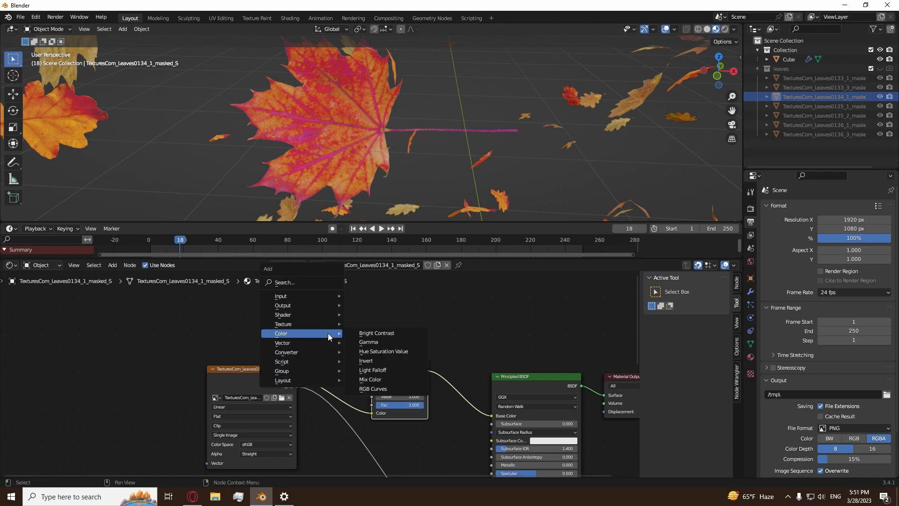
{"action": "mouse_move", "coordinate": [313, 300]}
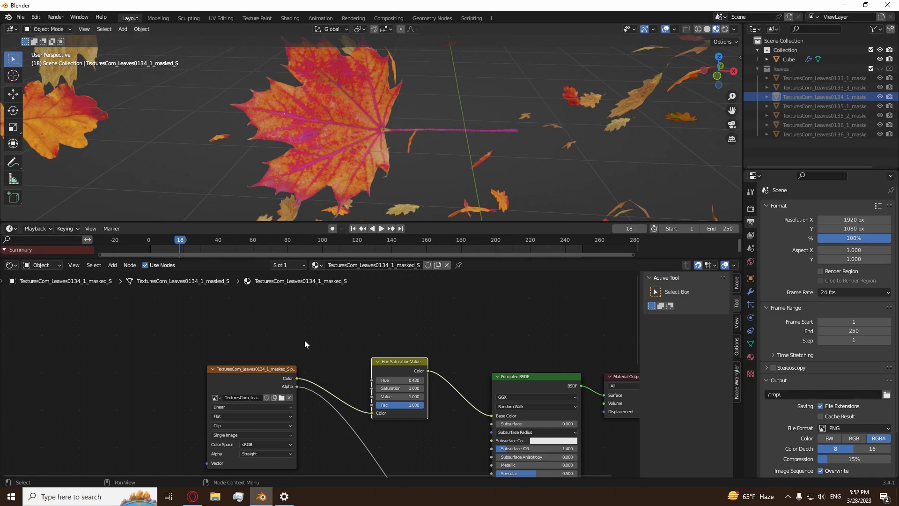
{"action": "middle_click_drag", "start_coordinate": [305, 344], "coordinate": [385, 389]}
{"action": "key", "text": "shift+a"}
{"action": "mouse_move", "coordinate": [322, 377]}
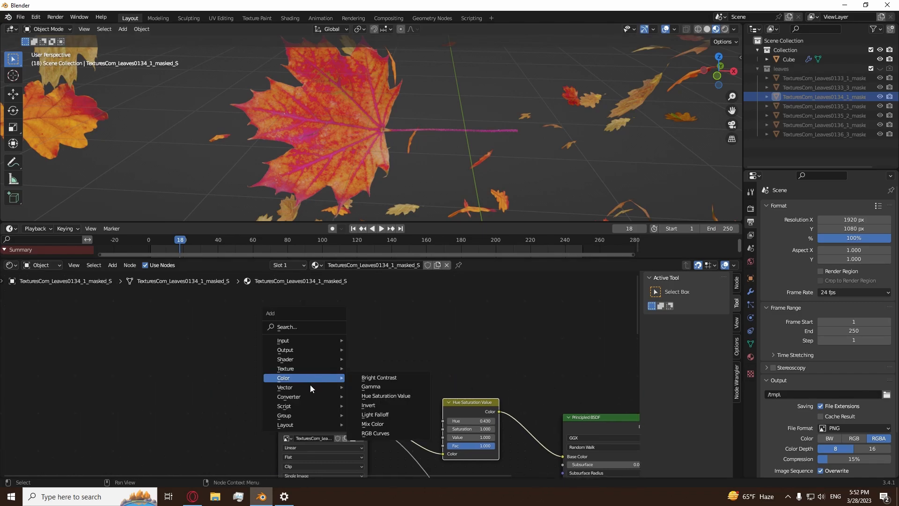
{"action": "mouse_move", "coordinate": [294, 367]}
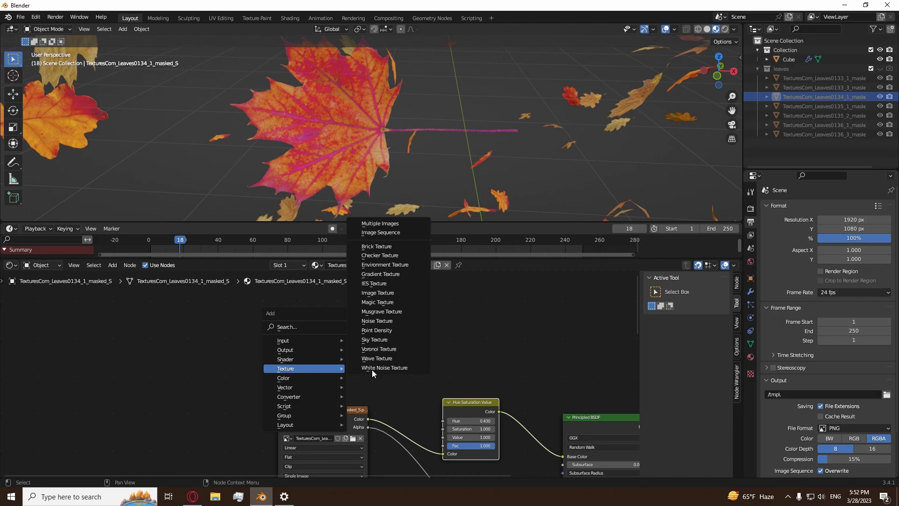
{"action": "left_click", "coordinate": [377, 321]}
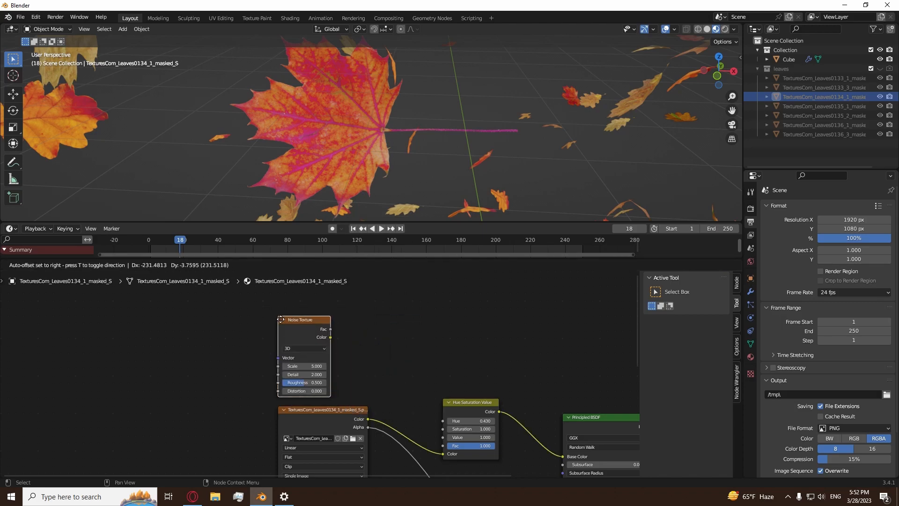
{"action": "left_click", "coordinate": [281, 319]}
{"action": "left_click_drag", "start_coordinate": [331, 337], "coordinate": [444, 446]}
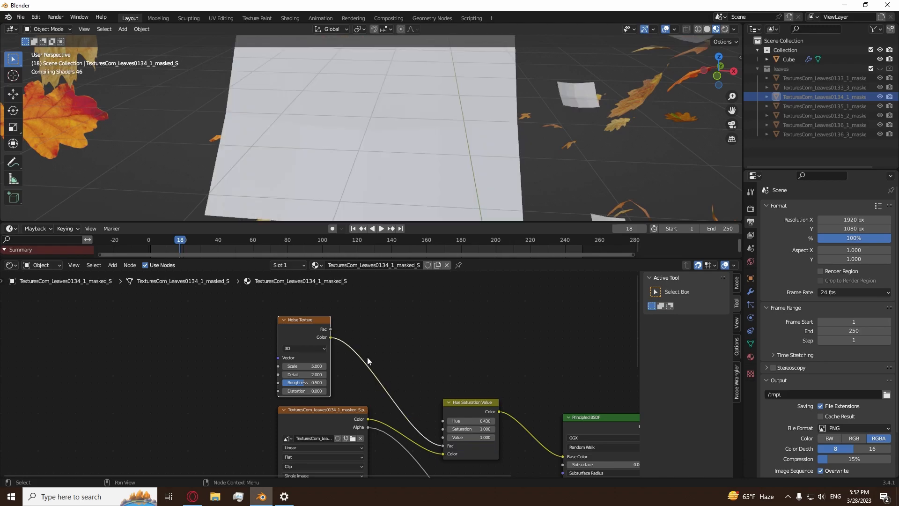
{"action": "left_click_drag", "start_coordinate": [290, 319], "coordinate": [260, 319]}
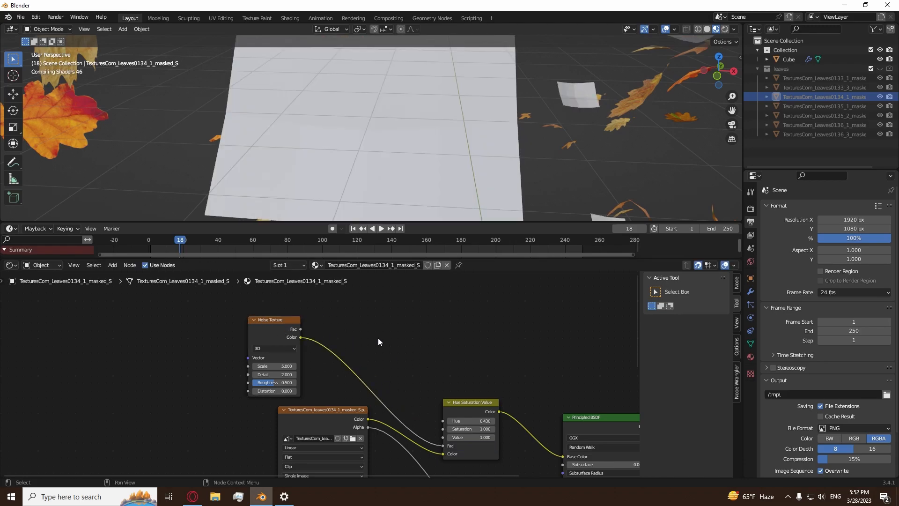
Step: Insert a ColorRamp between the Noise Texture and the Hue Saturation Value Fac and set its interpolation to Constant
{"action": "key", "text": "shift+a"}
{"action": "mouse_move", "coordinate": [378, 338]}
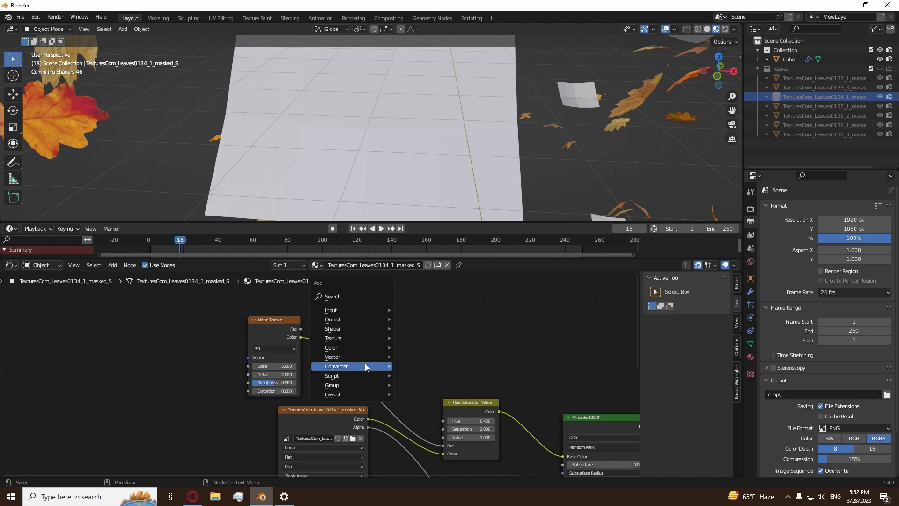
{"action": "mouse_move", "coordinate": [365, 365]}
{"action": "left_click", "coordinate": [411, 254]}
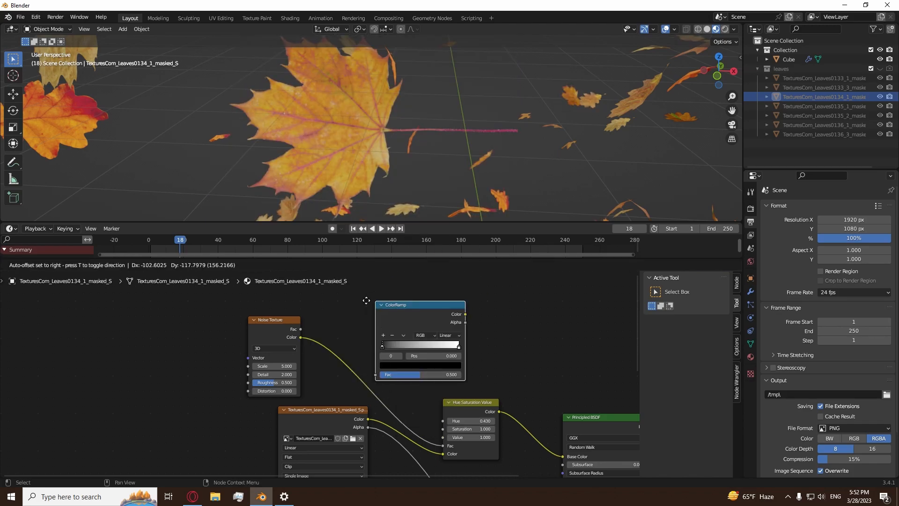
{"action": "left_click", "coordinate": [434, 370]}
{"action": "scroll", "coordinate": [434, 370], "scroll_direction": "up", "scroll_amount": 2}
{"action": "left_click", "coordinate": [456, 342]}
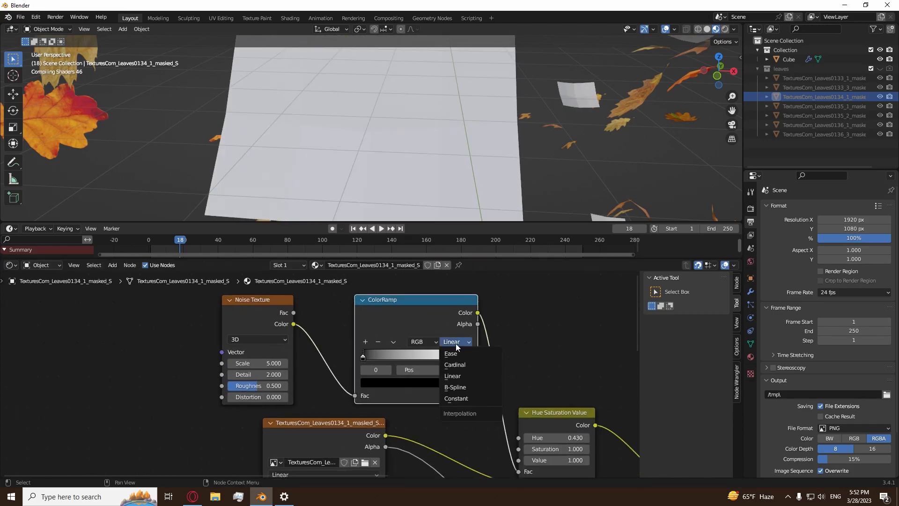
{"action": "left_click", "coordinate": [468, 398]}
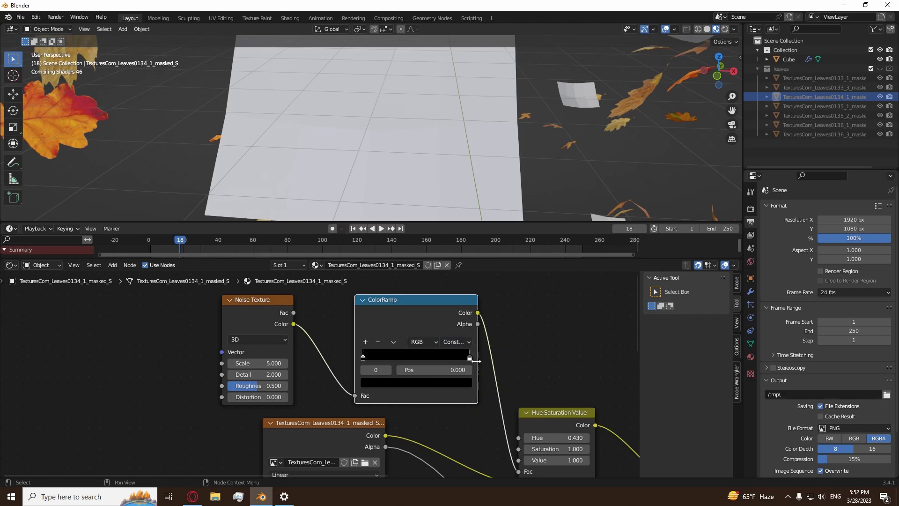
Step: Move the ColorRamp's white stop to position 0.532 so red patches mix into the yellow maple leaf
{"action": "middle_click_drag", "start_coordinate": [418, 148], "coordinate": [375, 137], "text": "shift"}
{"action": "scroll", "coordinate": [380, 144], "scroll_direction": "down", "scroll_amount": 1}
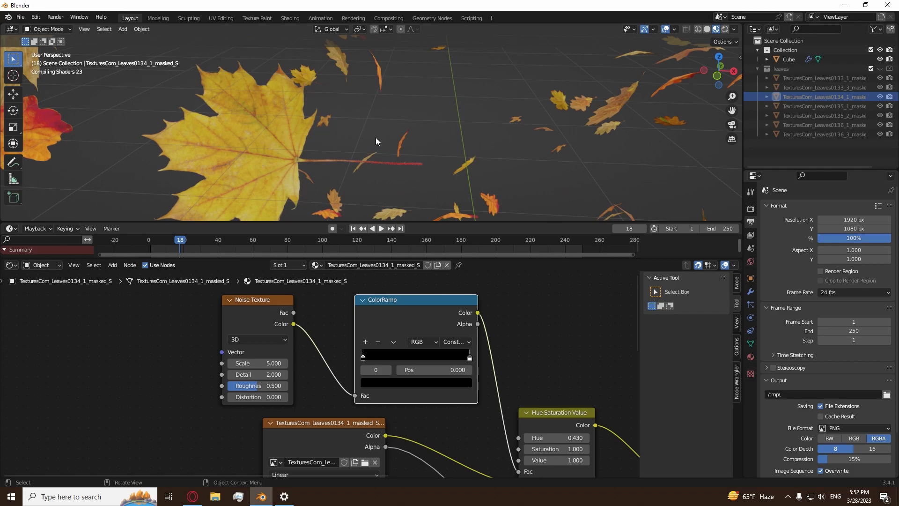
{"action": "left_click", "coordinate": [466, 355]}
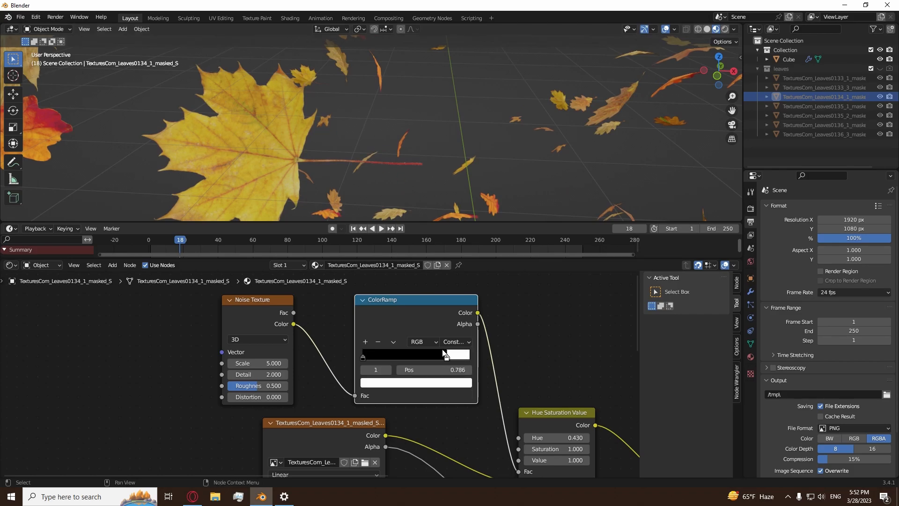
{"action": "left_click_drag", "start_coordinate": [444, 352], "coordinate": [416, 352]}
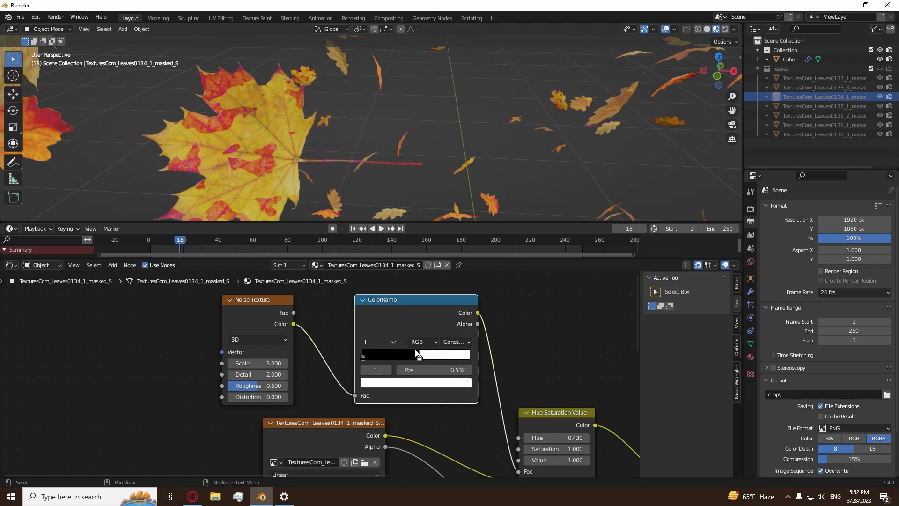
Step: Switch the Noise Texture to 4D and try varying its W value for different leaf color patterns
{"action": "left_click", "coordinate": [257, 339]}
{"action": "left_click", "coordinate": [259, 384]}
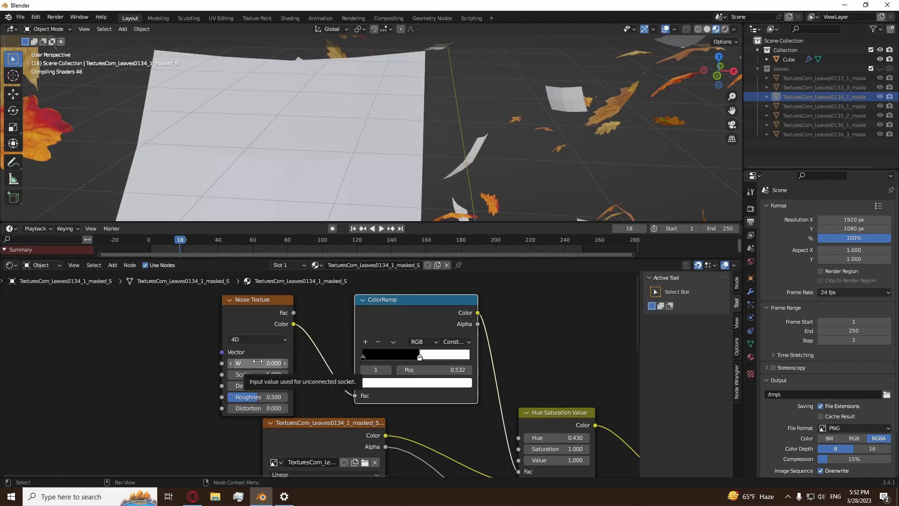
{"action": "mouse_move", "coordinate": [342, 151]}
{"action": "middle_mouse_down", "text": "shift"}
{"action": "mouse_move", "coordinate": [350, 145]}
{"action": "mouse_move", "coordinate": [355, 154]}
{"action": "middle_mouse_up", "text": "shift"}
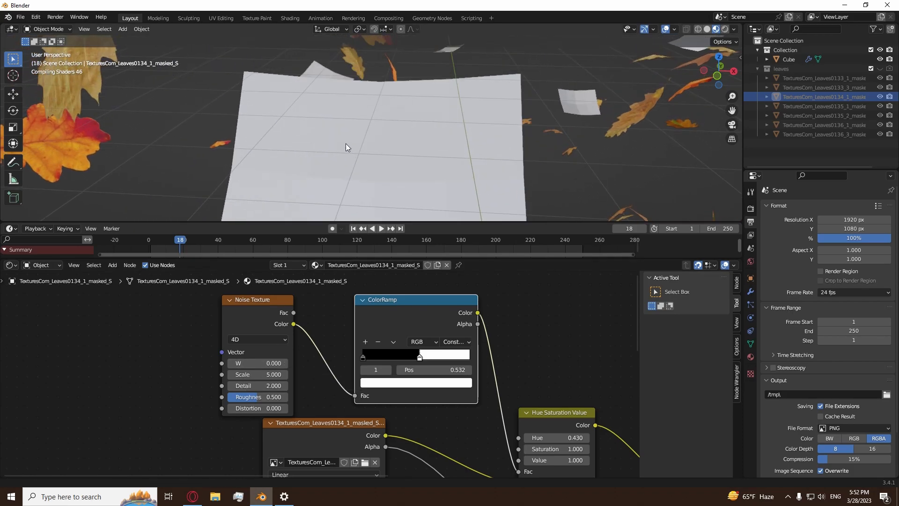
{"action": "scroll", "coordinate": [266, 173], "scroll_direction": "down", "scroll_amount": 5}
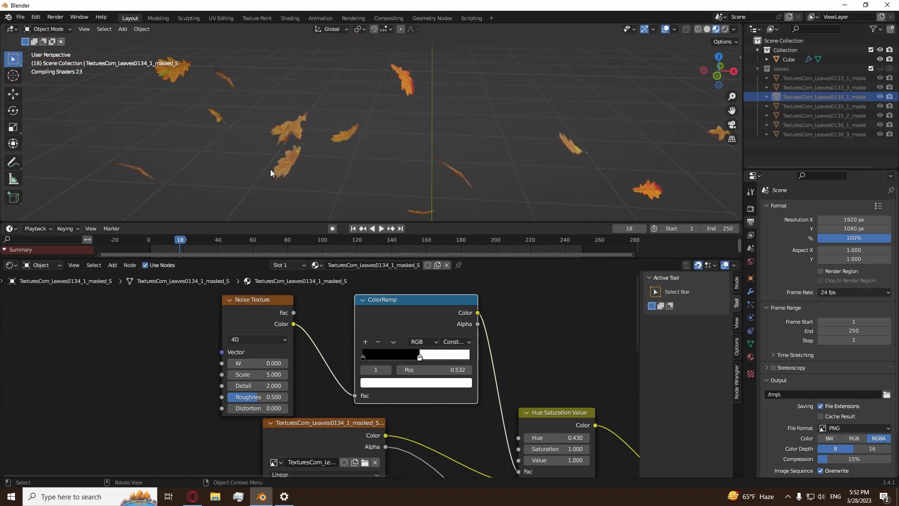
{"action": "scroll", "coordinate": [381, 144], "scroll_direction": "up", "scroll_amount": 1}
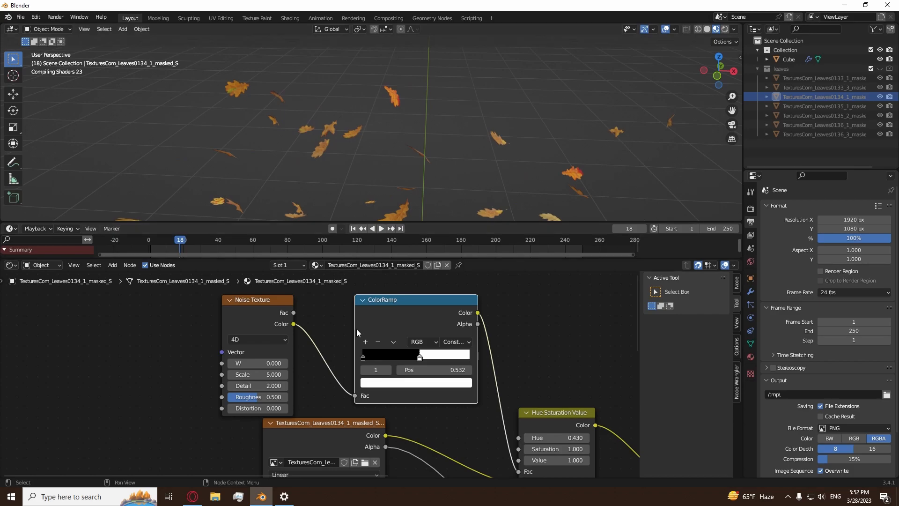
{"action": "left_click_drag", "start_coordinate": [258, 363], "coordinate": [459, 328]}
{"action": "scroll", "coordinate": [491, 358], "scroll_direction": "down", "scroll_amount": 1}
{"action": "mouse_move", "coordinate": [404, 360]}
{"action": "left_mouse_down"}
{"action": "mouse_move", "coordinate": [415, 364]}
{"action": "mouse_move", "coordinate": [392, 360]}
{"action": "mouse_move", "coordinate": [412, 366]}
{"action": "left_mouse_up"}
Step: Undo the recent Noise Texture and ColorRamp edits, back to 3D noise and Linear interpolation
{"action": "key", "text": "ctrl+z"}
{"action": "key", "text": "ctrl+z"}
{"action": "key", "text": "ctrl+z"}
{"action": "key", "text": "ctrl+z"}
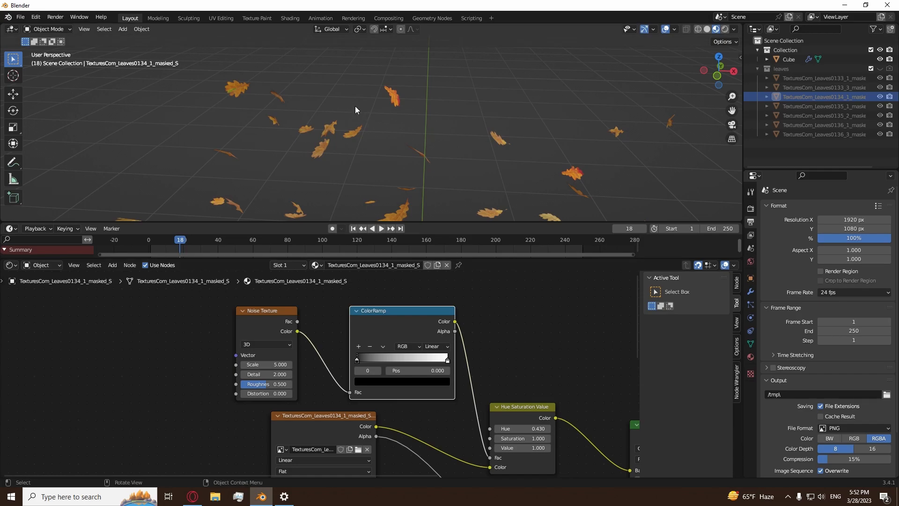
Step: Play a few frames to find a maple leaf, and set the ColorRamp's white stop to 0.605 and the Noise Texture Scale to 2.850
{"action": "scroll", "coordinate": [383, 120], "scroll_direction": "up", "scroll_amount": 4}
{"action": "key", "text": "space"}
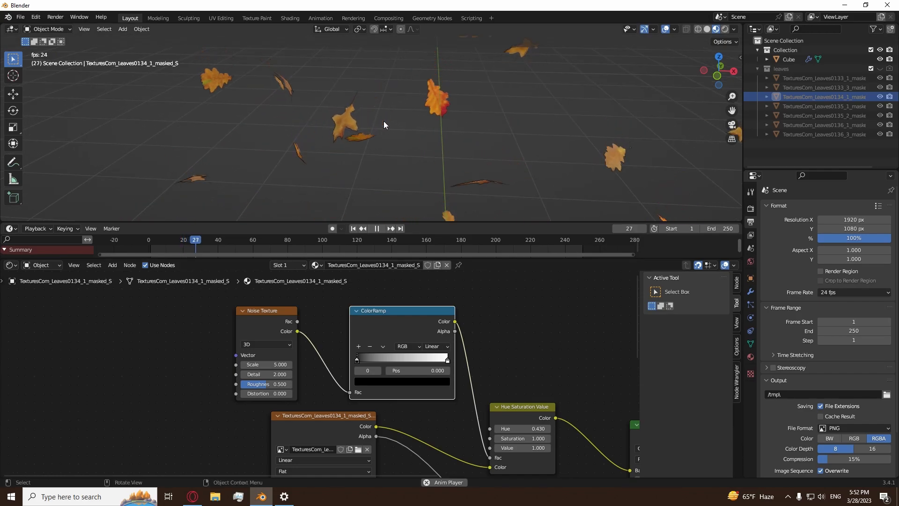
{"action": "key", "text": "space"}
{"action": "scroll", "coordinate": [482, 152], "scroll_direction": "up", "scroll_amount": 3}
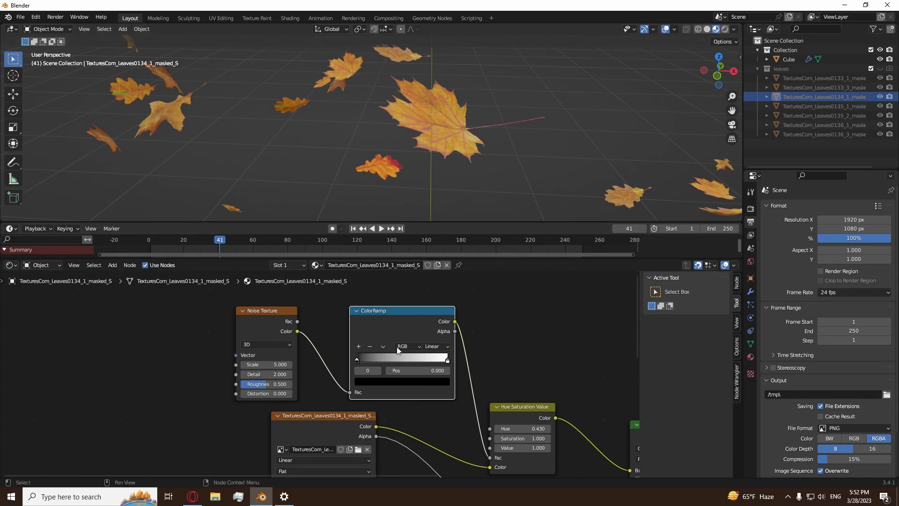
{"action": "left_click_drag", "start_coordinate": [442, 360], "coordinate": [395, 361]}
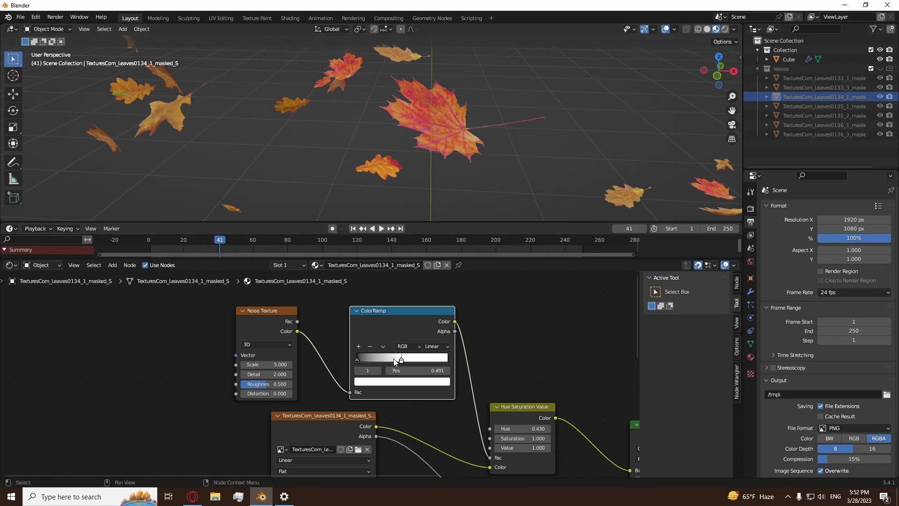
{"action": "scroll", "coordinate": [302, 364], "scroll_direction": "up", "scroll_amount": 3}
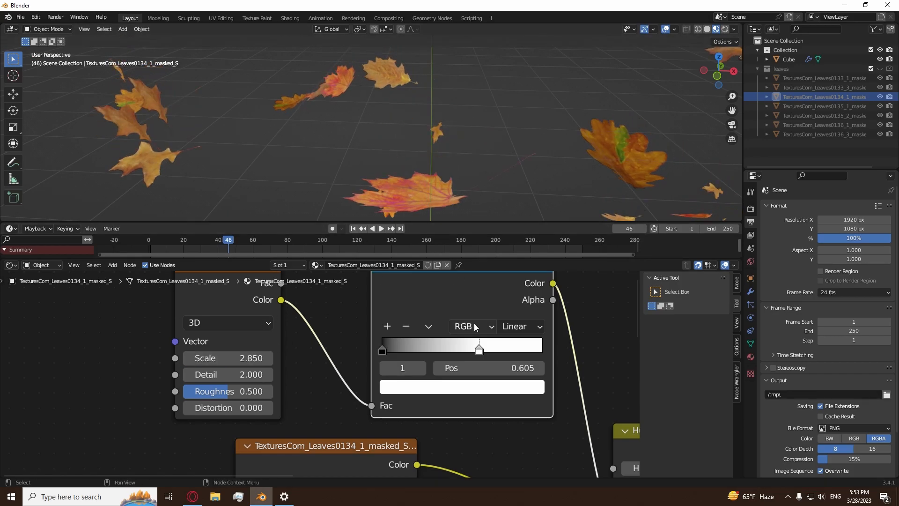
Step: Try a Value of 0.000 on the Hue Saturation Value node, and restore it to 1.000
{"action": "middle_click_drag", "start_coordinate": [527, 398], "coordinate": [258, 307]}
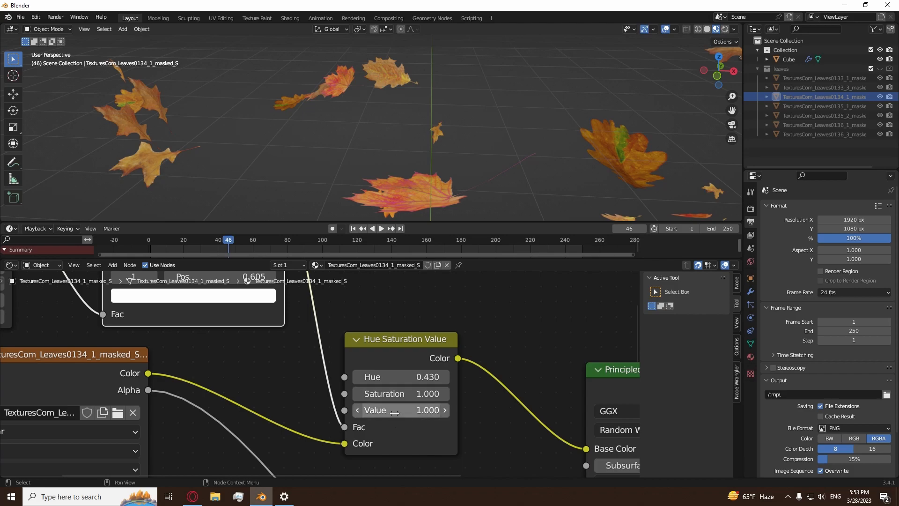
{"action": "left_click_drag", "start_coordinate": [393, 412], "coordinate": [299, 412]}
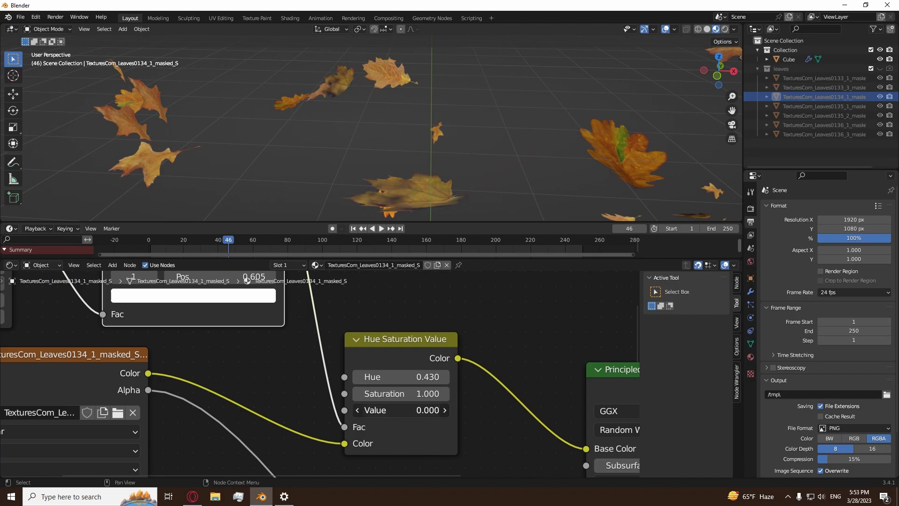
{"action": "middle_click_drag", "start_coordinate": [375, 119], "coordinate": [398, 139]}
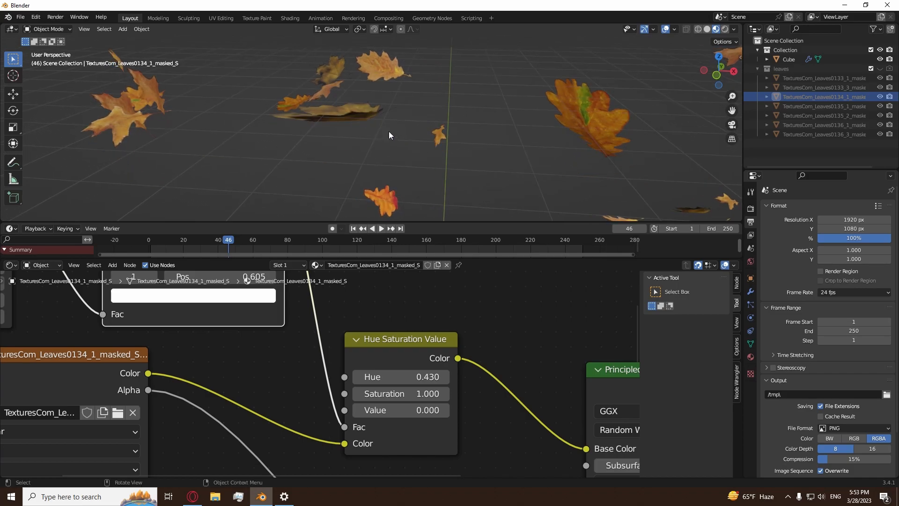
{"action": "left_click_drag", "start_coordinate": [401, 409], "coordinate": [452, 410]}
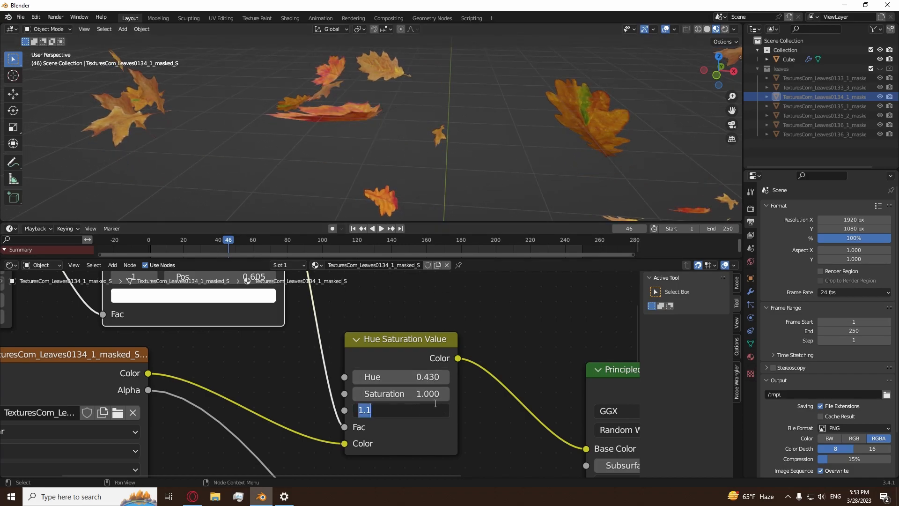
Step: Duplicate the Hue Saturation Value node onto its link to the Principled BSDF and set the copy's Hue to 0.500
{"action": "left_click", "coordinate": [379, 339]}
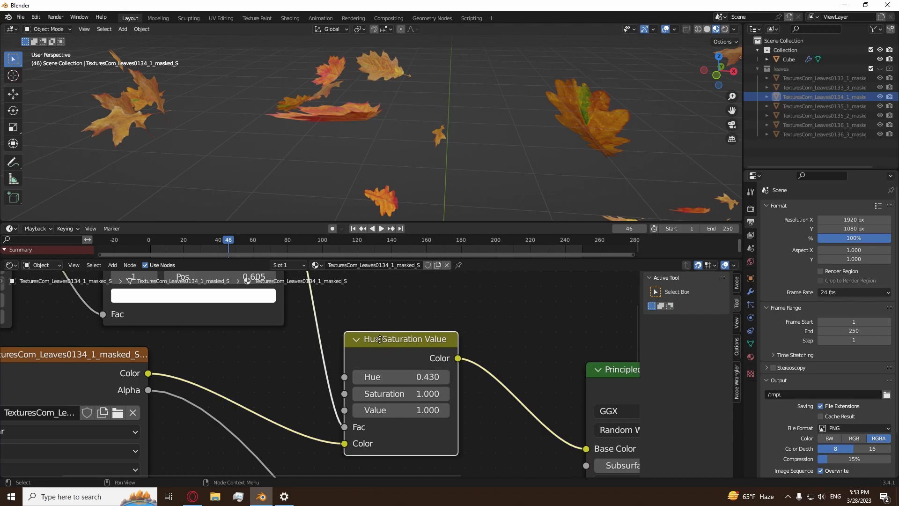
{"action": "key", "text": "shift+d"}
{"action": "left_click", "coordinate": [553, 395]}
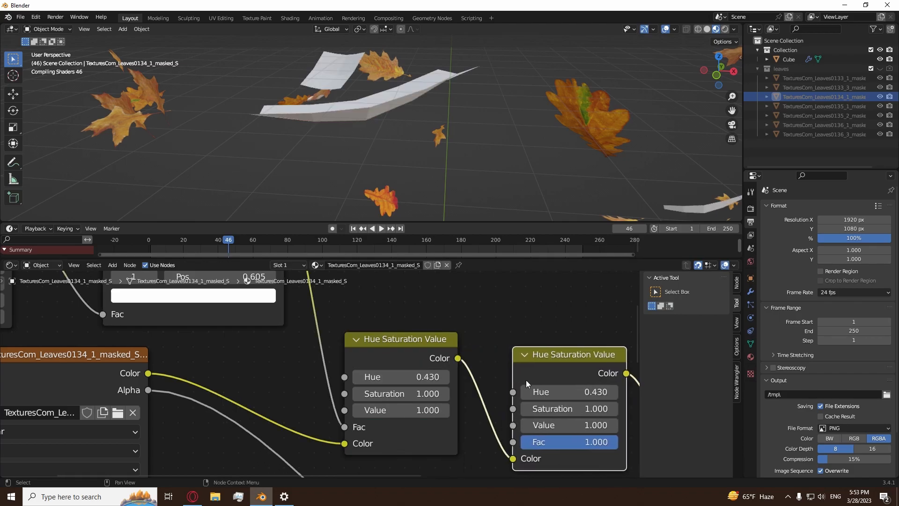
{"action": "left_click", "coordinate": [553, 392]}
{"action": "type", "text": ".5"}
{"action": "key", "text": "Return"}
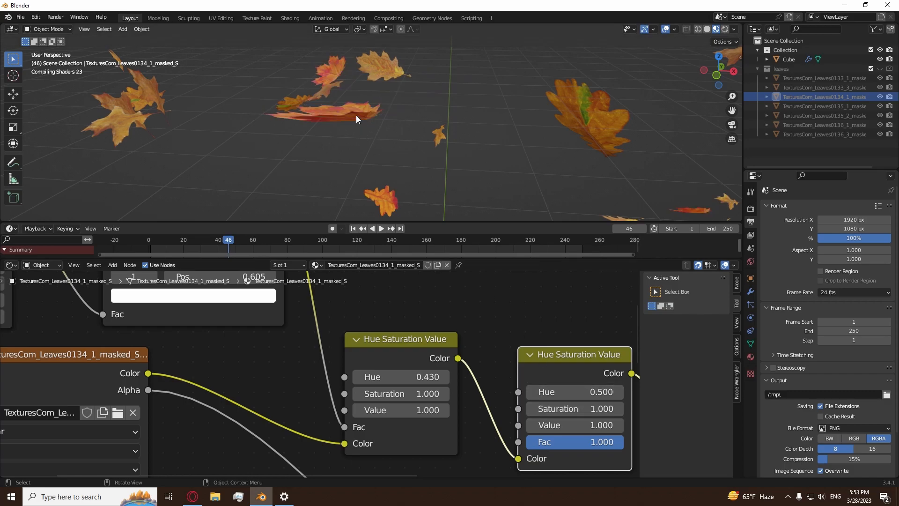
Step: Set both Value and Saturation to 2.000 on the duplicated Hue Saturation Value node
{"action": "middle_click_drag", "start_coordinate": [362, 112], "coordinate": [370, 119], "text": "shift"}
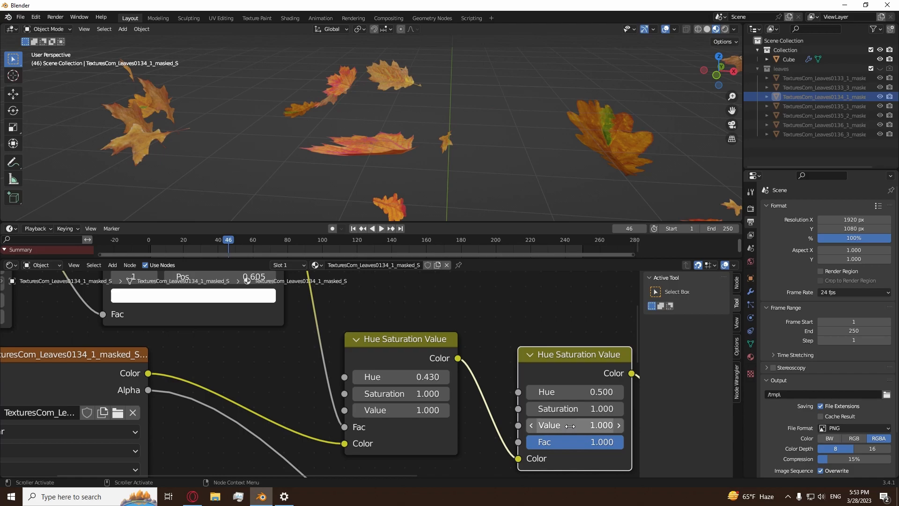
{"action": "left_click_drag", "start_coordinate": [562, 426], "coordinate": [568, 429]}
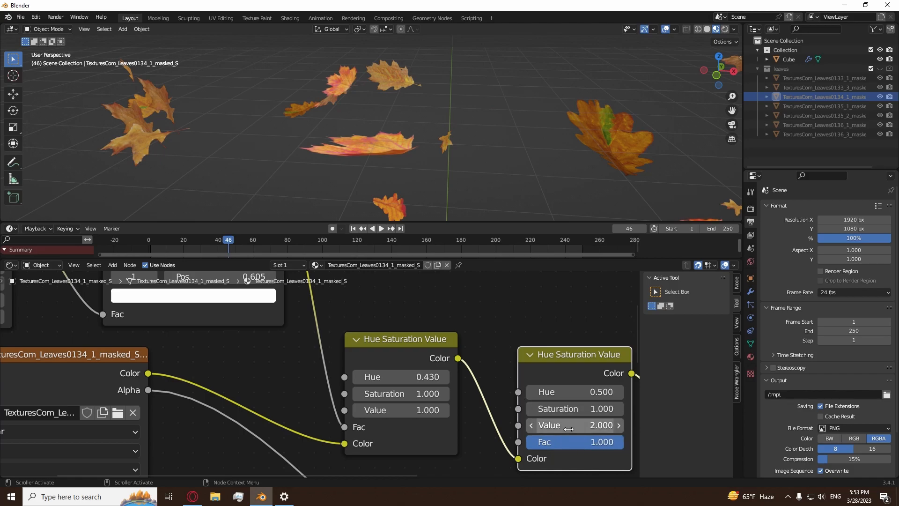
{"action": "middle_click_drag", "start_coordinate": [380, 114], "coordinate": [396, 158]}
Step: Play the falling leaves animation and examine the leaf colors and motion from several angles
{"action": "key", "text": "space"}
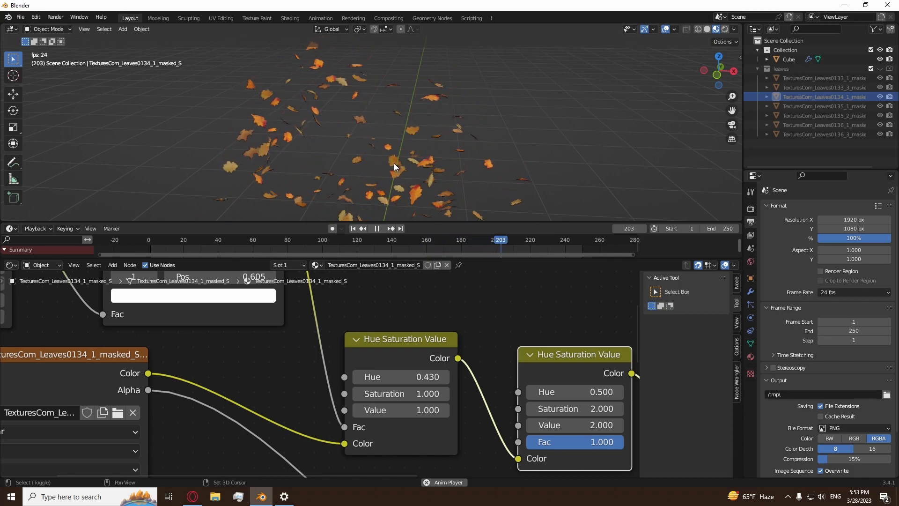
{"action": "middle_click_drag", "start_coordinate": [398, 169], "coordinate": [420, 158], "text": "shift"}
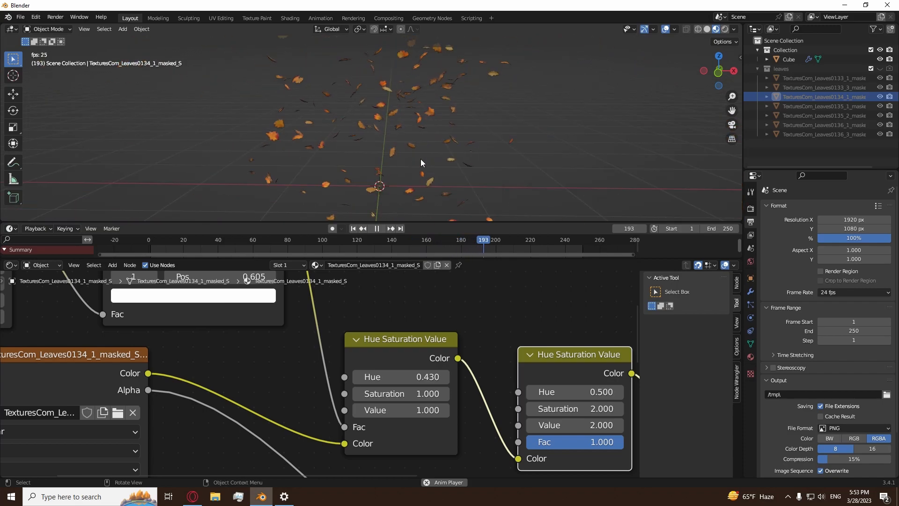
{"action": "middle_click_drag", "start_coordinate": [433, 106], "coordinate": [435, 153]}
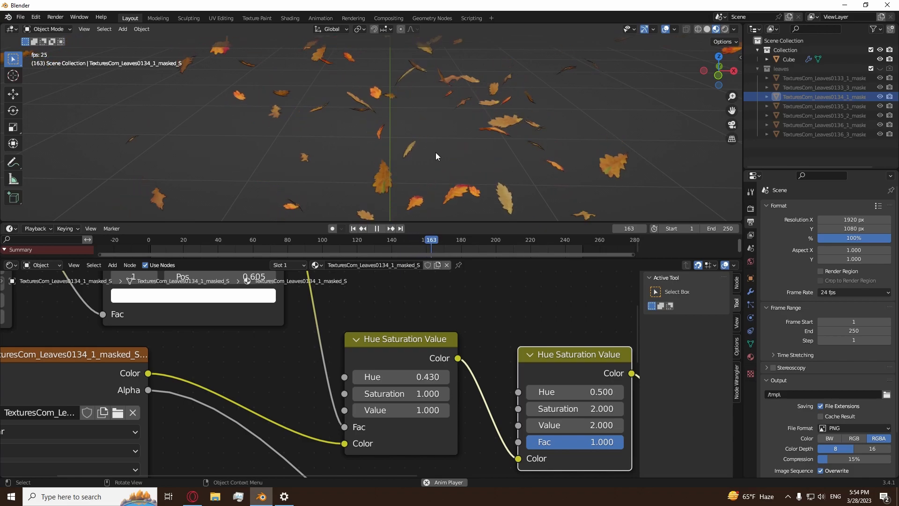
{"action": "key", "text": "space"}
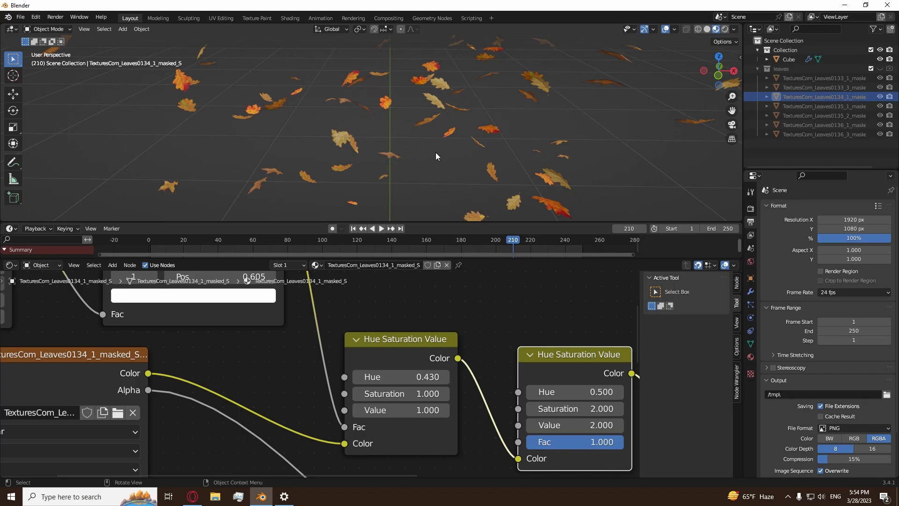
{"action": "scroll", "coordinate": [471, 397], "scroll_direction": "down", "scroll_amount": 4}
{"action": "scroll", "coordinate": [462, 390], "scroll_direction": "up", "scroll_amount": 2}
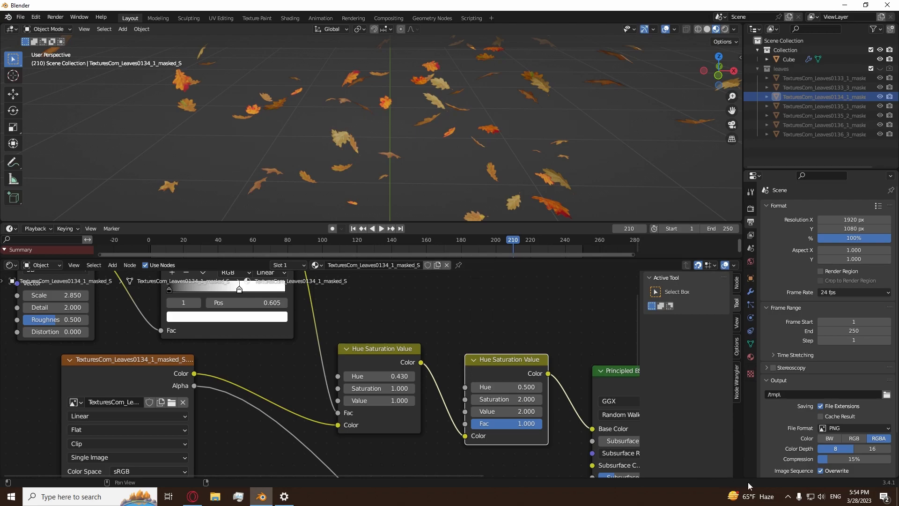